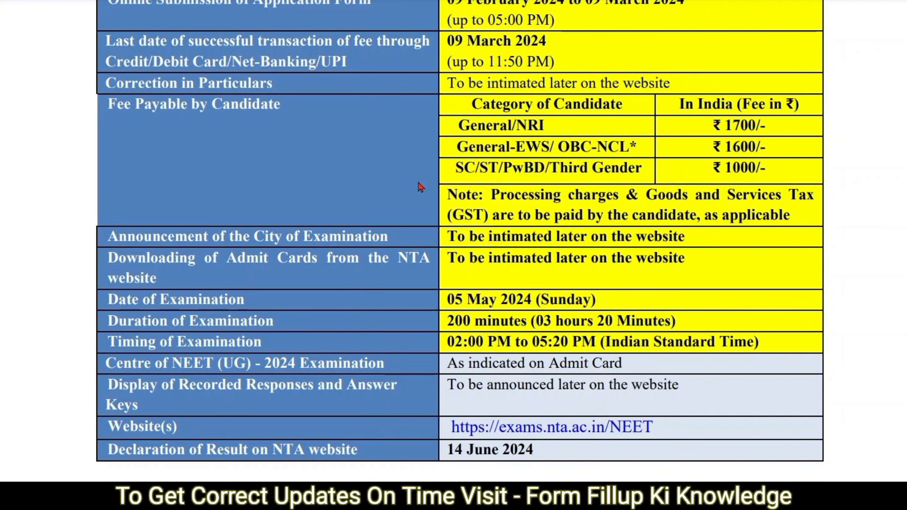
Scroll the bulletin up to the Important Dates and Fee Detail table
{"action": "scroll", "coordinate": [405, 142], "scroll_direction": "up", "scroll_amount": 2}
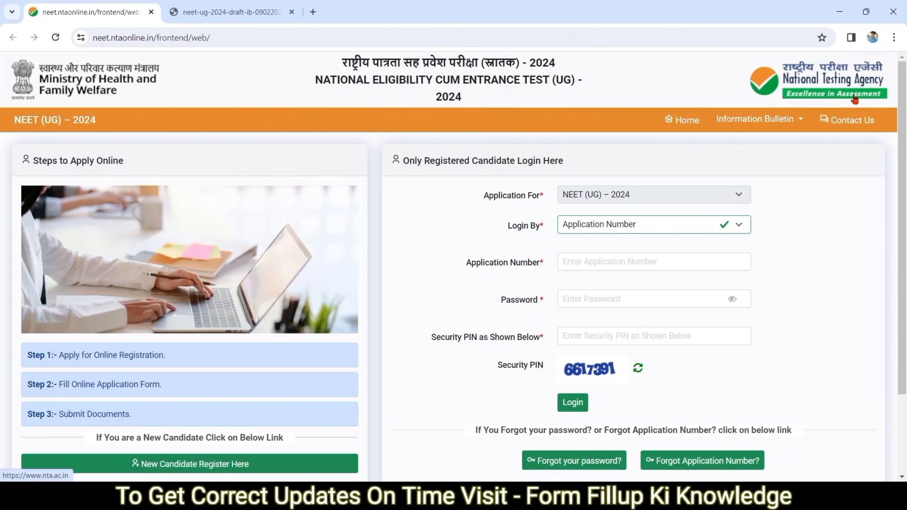
{"action": "left_click", "coordinate": [800, 120]}
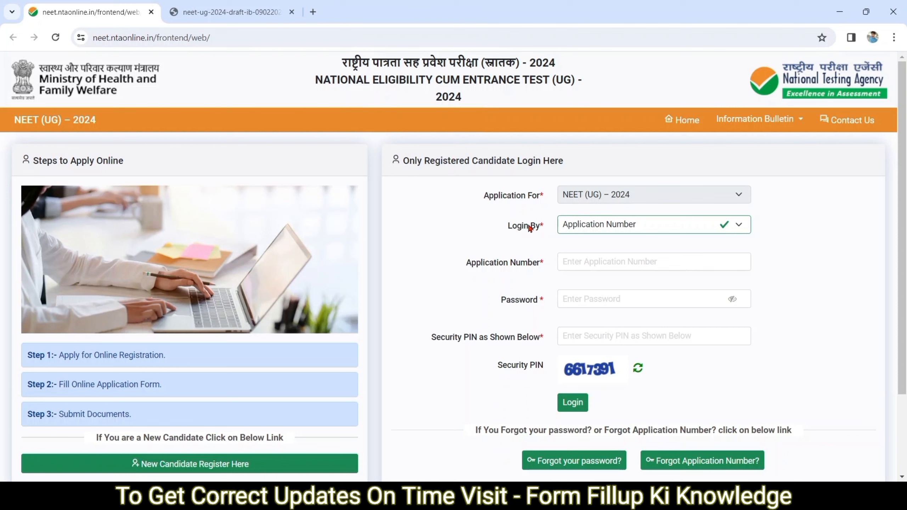
{"action": "left_click", "coordinate": [615, 229]}
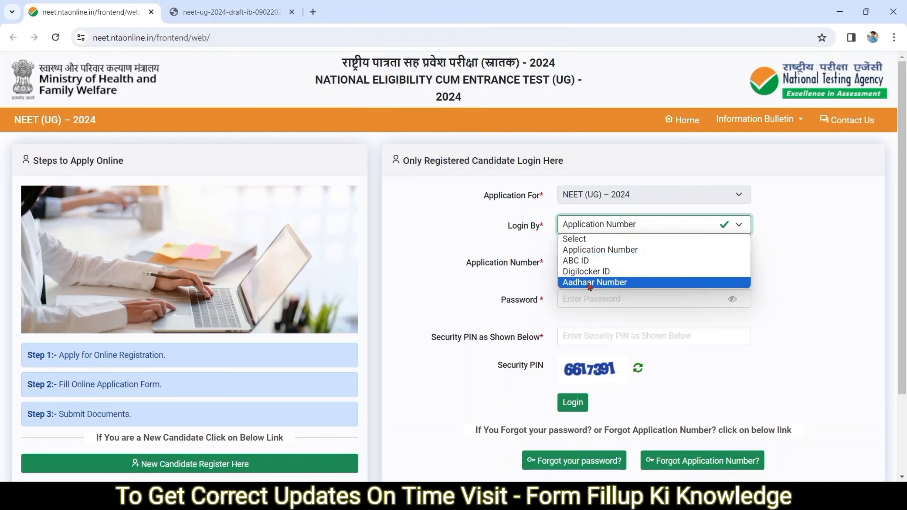
{"action": "left_click", "coordinate": [583, 253]}
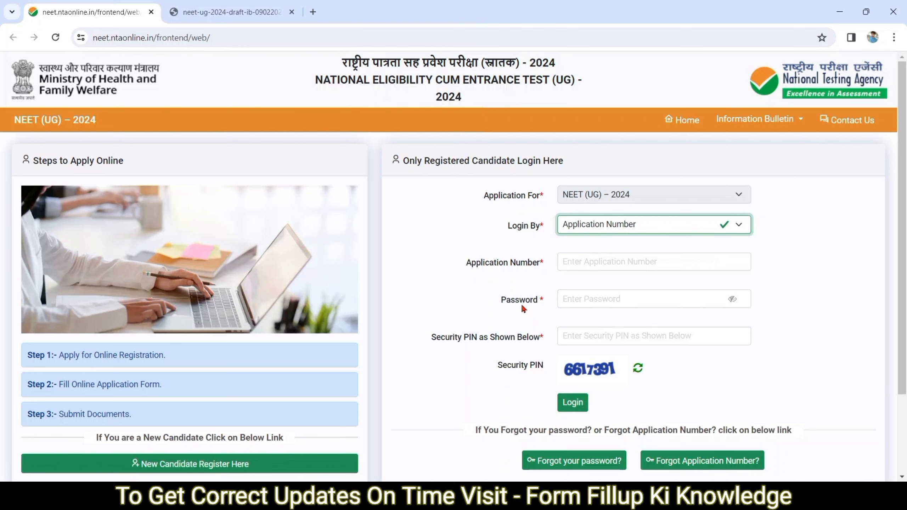
{"action": "left_click", "coordinate": [379, 377]}
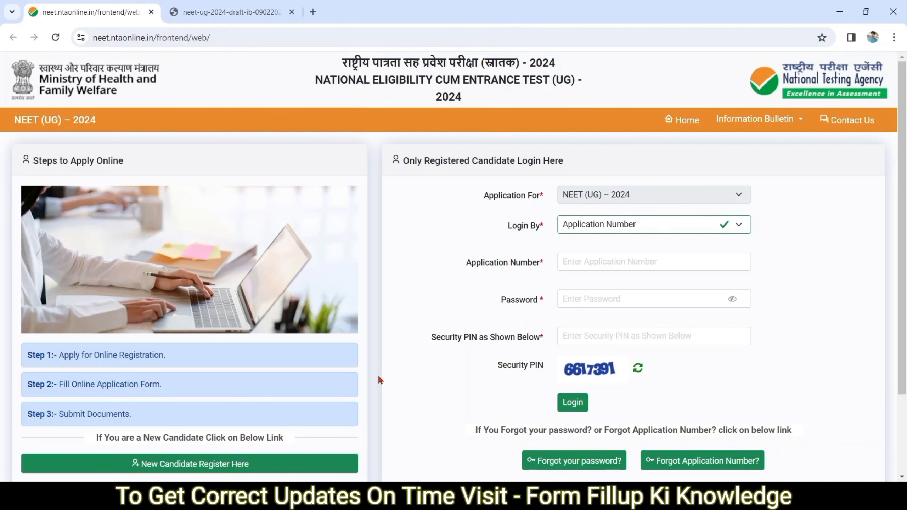
{"action": "scroll", "coordinate": [379, 380], "scroll_direction": "down", "scroll_amount": 3}
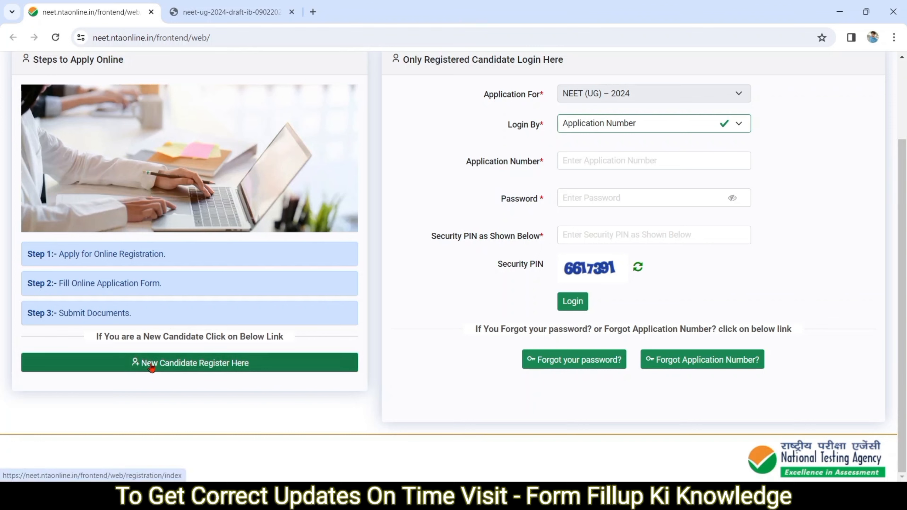
Start a new candidate registration, read the instructions, accept the bulletin declaration, and proceed
{"action": "left_click", "coordinate": [186, 364]}
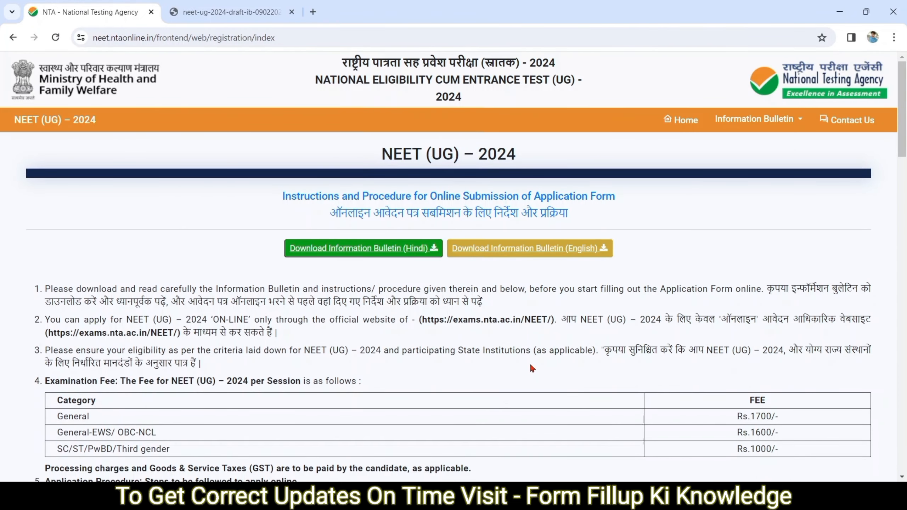
{"action": "scroll", "coordinate": [533, 369], "scroll_direction": "down", "scroll_amount": 4}
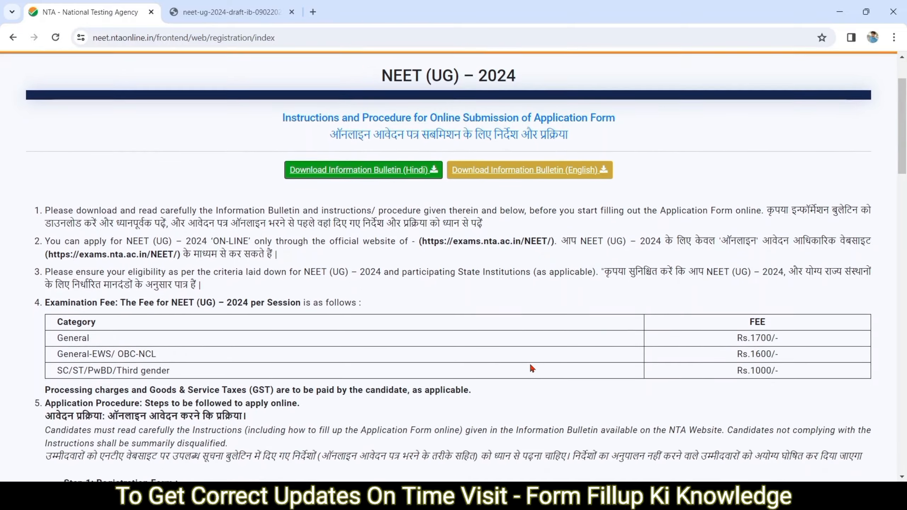
{"action": "scroll", "coordinate": [531, 365], "scroll_direction": "down", "scroll_amount": 20}
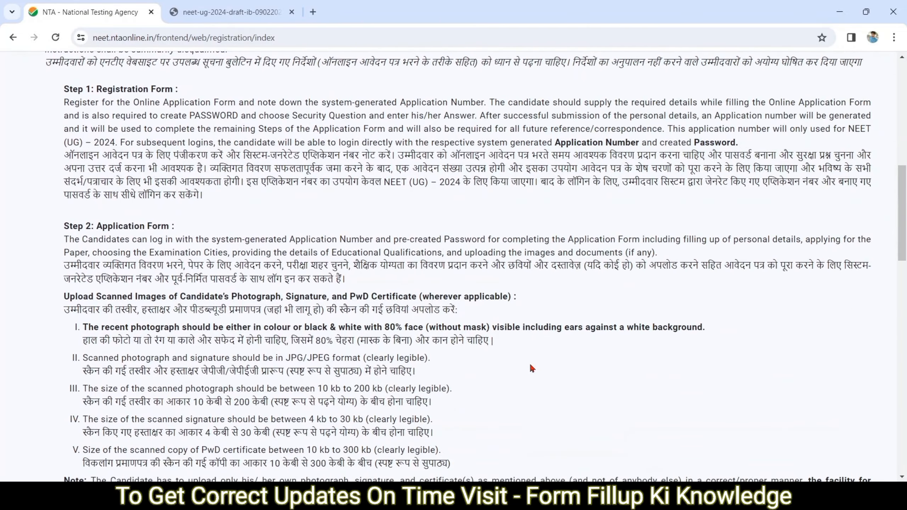
{"action": "scroll", "coordinate": [531, 364], "scroll_direction": "down", "scroll_amount": 12}
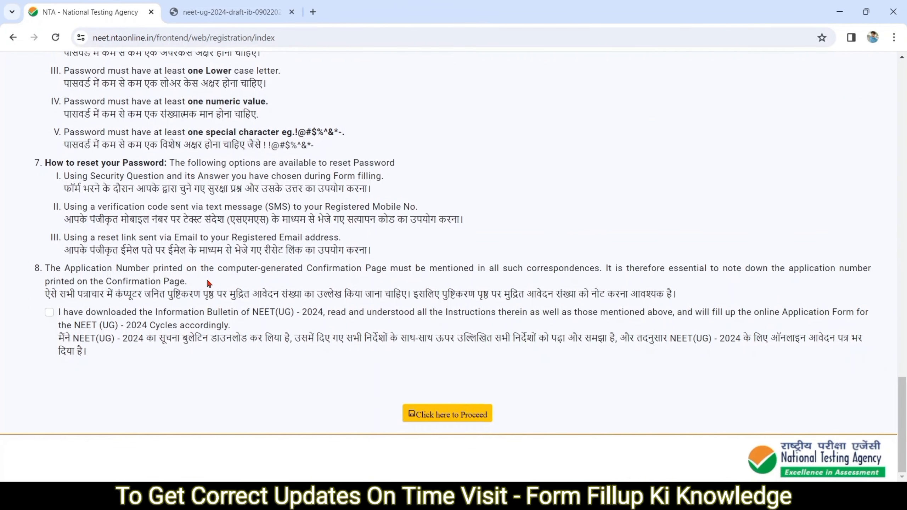
{"action": "left_click", "coordinate": [49, 313]}
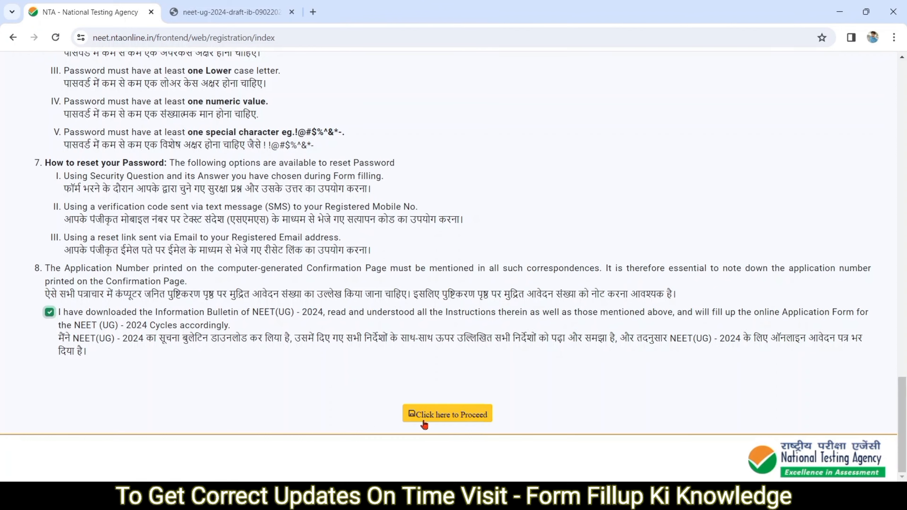
{"action": "left_click", "coordinate": [448, 416]}
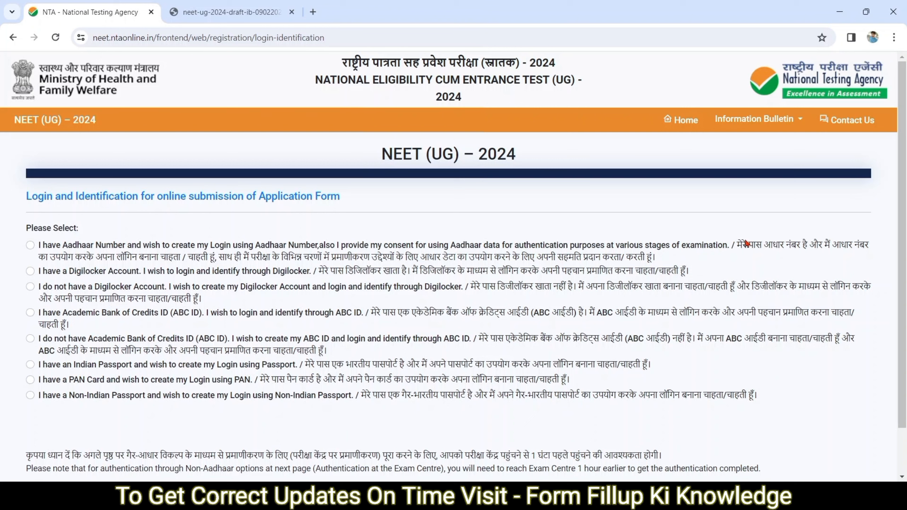
{"action": "left_click_drag", "start_coordinate": [738, 245], "coordinate": [769, 273]}
{"action": "left_click_drag", "start_coordinate": [711, 271], "coordinate": [658, 263]}
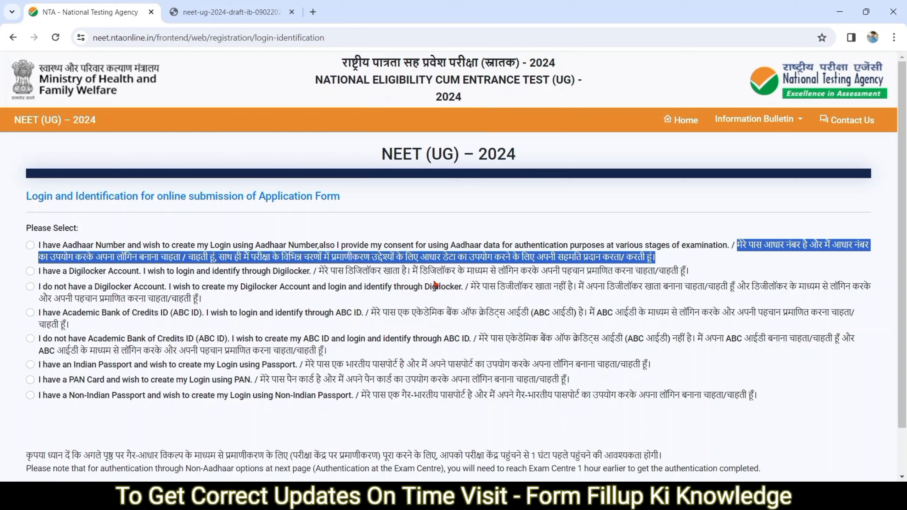
{"action": "left_click", "coordinate": [321, 273]}
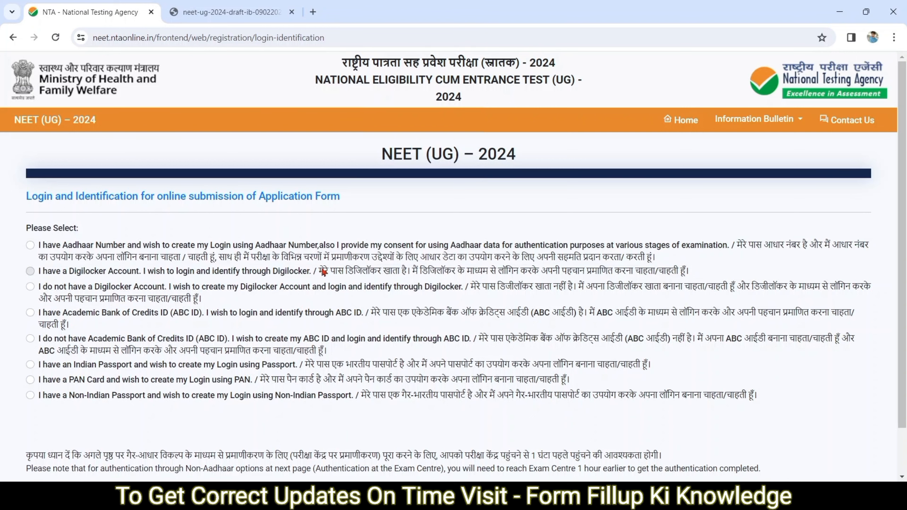
{"action": "left_click_drag", "start_coordinate": [323, 272], "coordinate": [690, 277]}
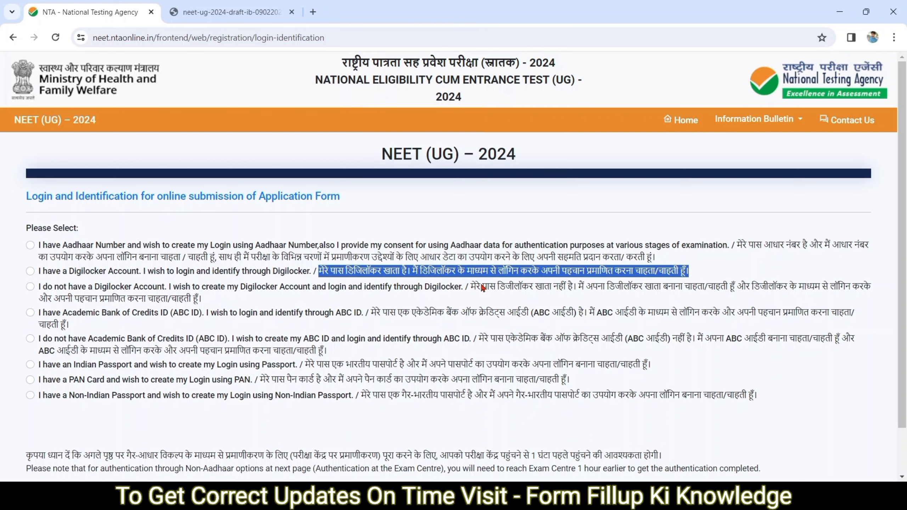
{"action": "left_click_drag", "start_coordinate": [469, 287], "coordinate": [618, 300]}
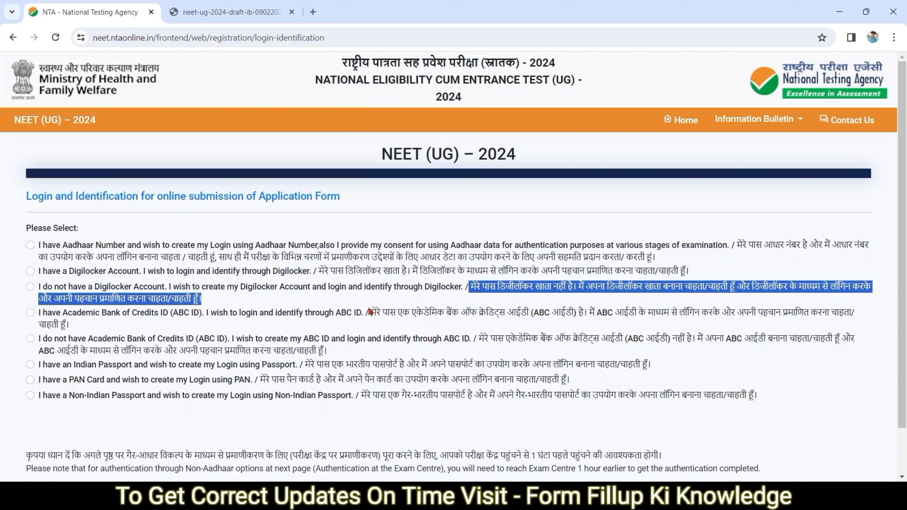
{"action": "left_click_drag", "start_coordinate": [376, 314], "coordinate": [831, 324]}
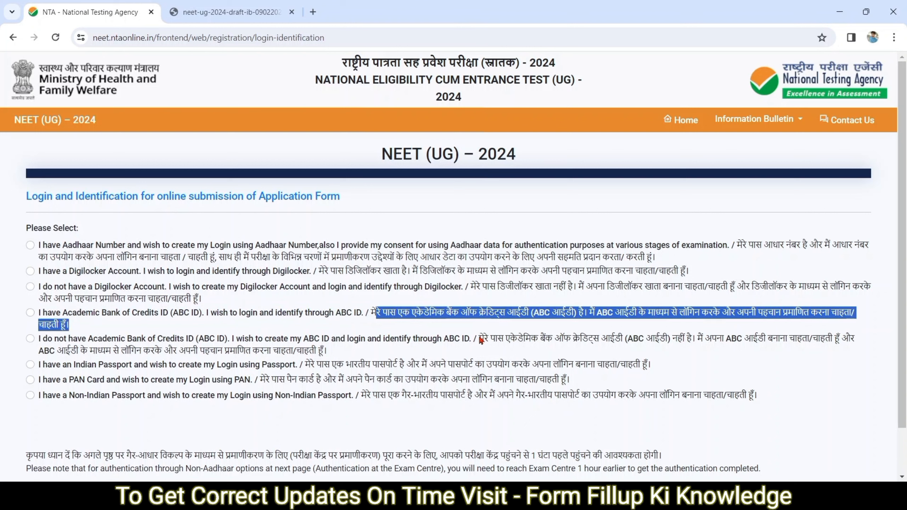
{"action": "left_click_drag", "start_coordinate": [481, 340], "coordinate": [837, 338]}
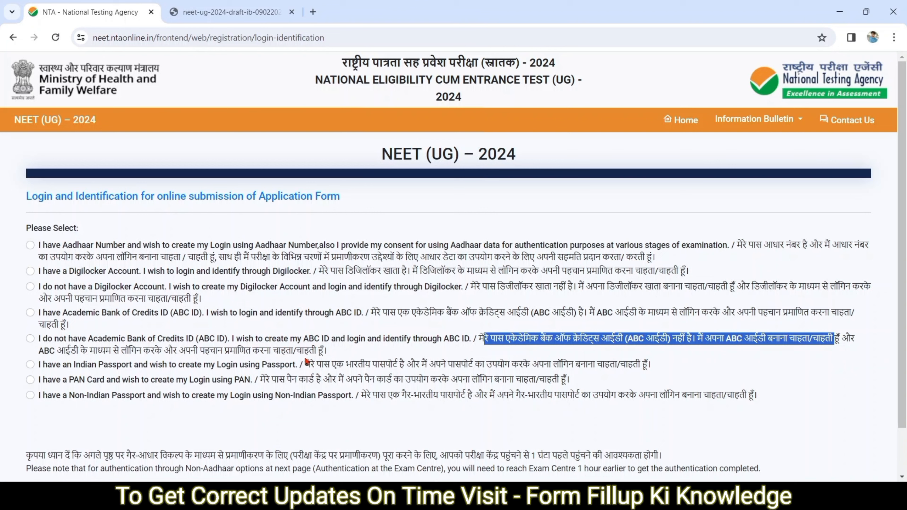
{"action": "left_click_drag", "start_coordinate": [306, 361], "coordinate": [640, 368]}
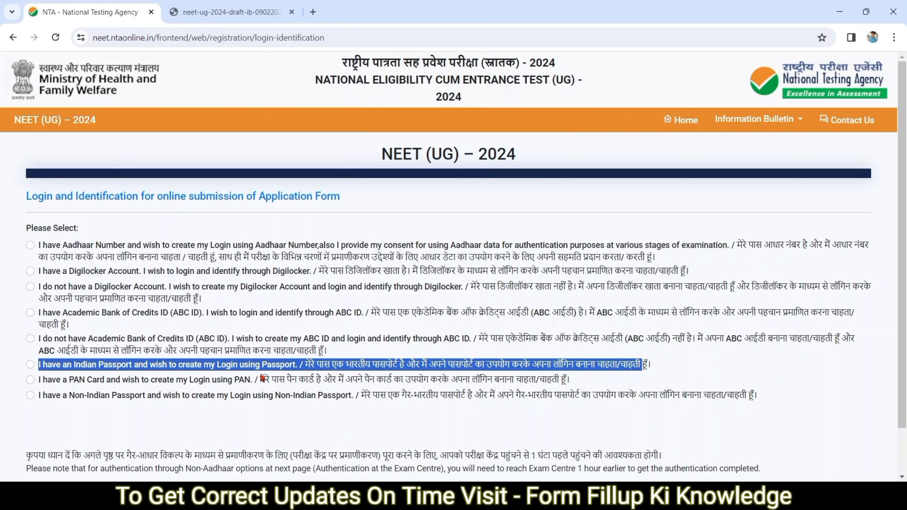
{"action": "left_click_drag", "start_coordinate": [263, 378], "coordinate": [558, 386]}
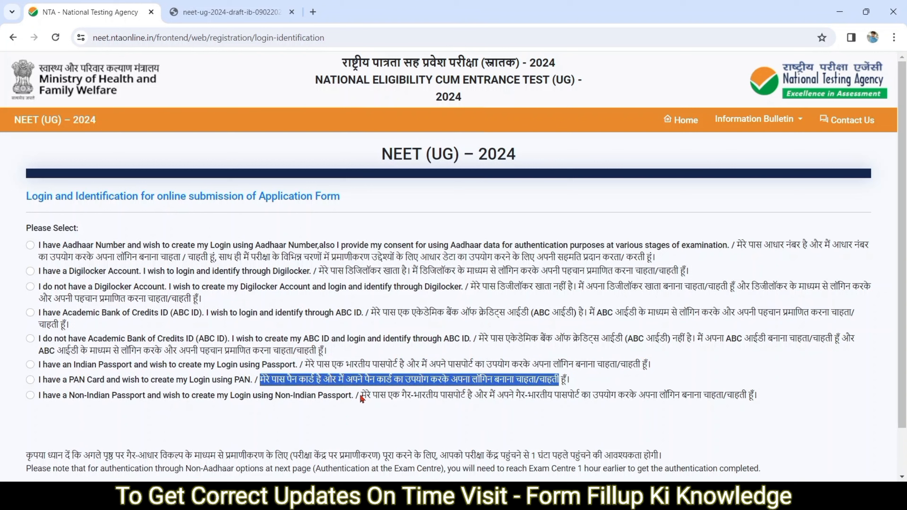
{"action": "left_click_drag", "start_coordinate": [361, 396], "coordinate": [718, 406]}
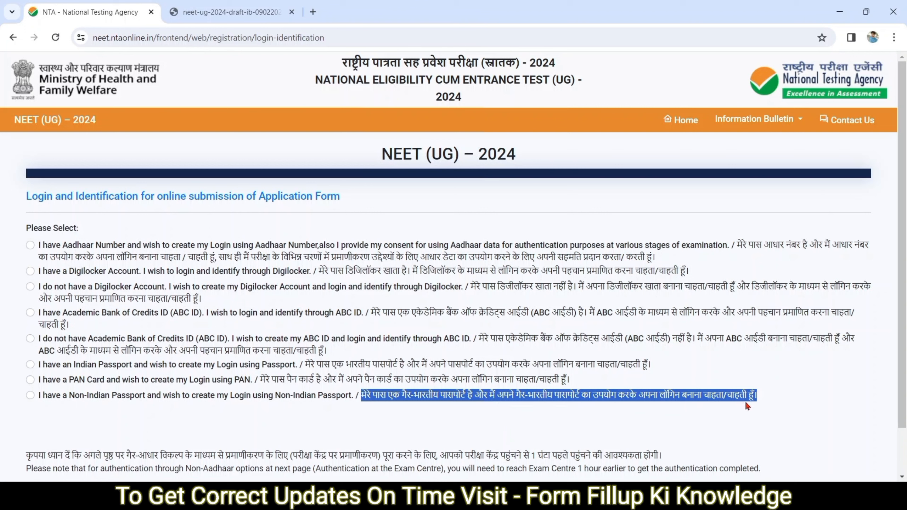
{"action": "left_click", "coordinate": [763, 414]}
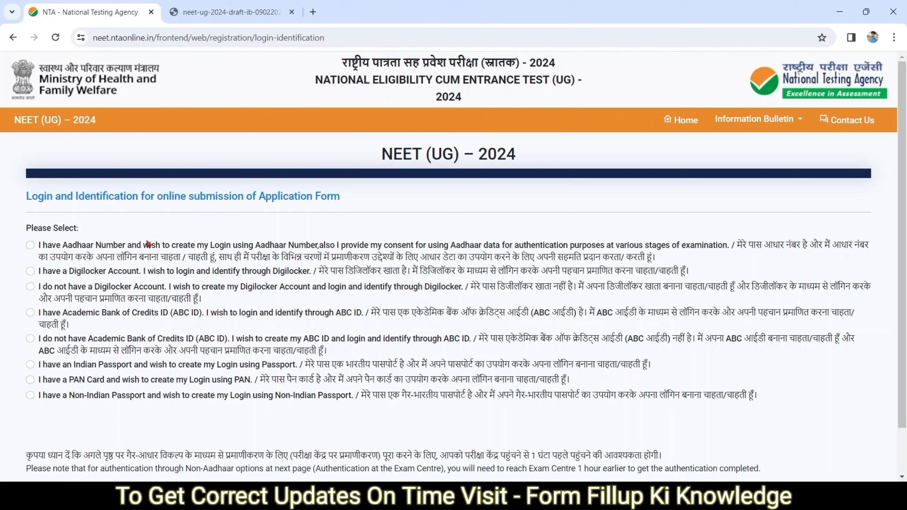
Settle on PAN Card as the login identification and proceed to the registration form
{"action": "left_click", "coordinate": [31, 246]}
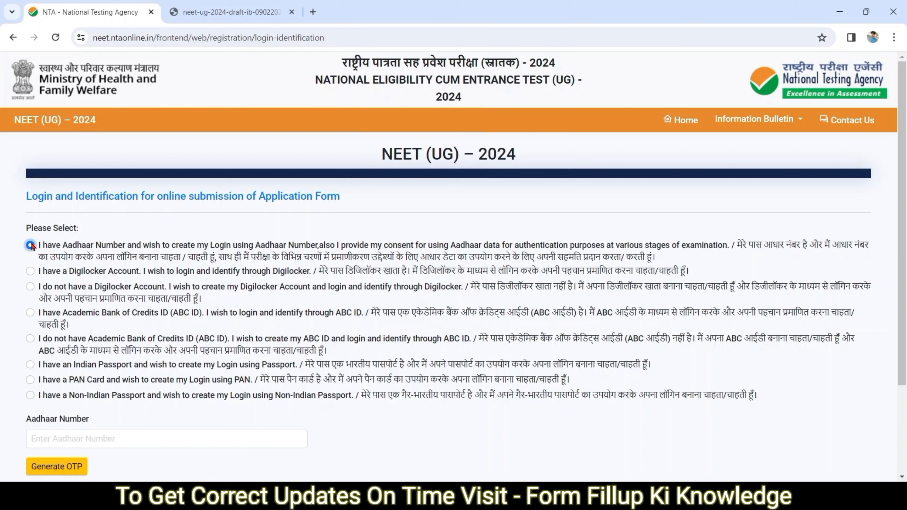
{"action": "left_click", "coordinate": [30, 381]}
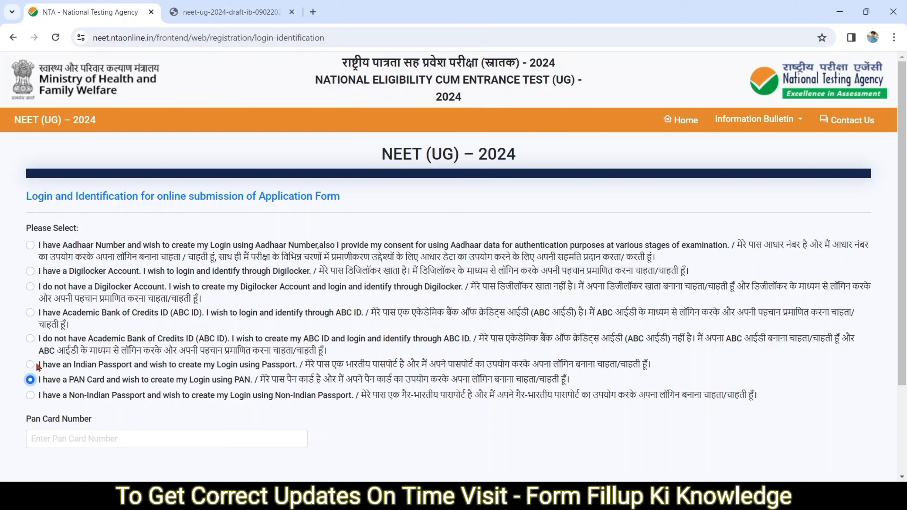
{"action": "left_click", "coordinate": [30, 365]}
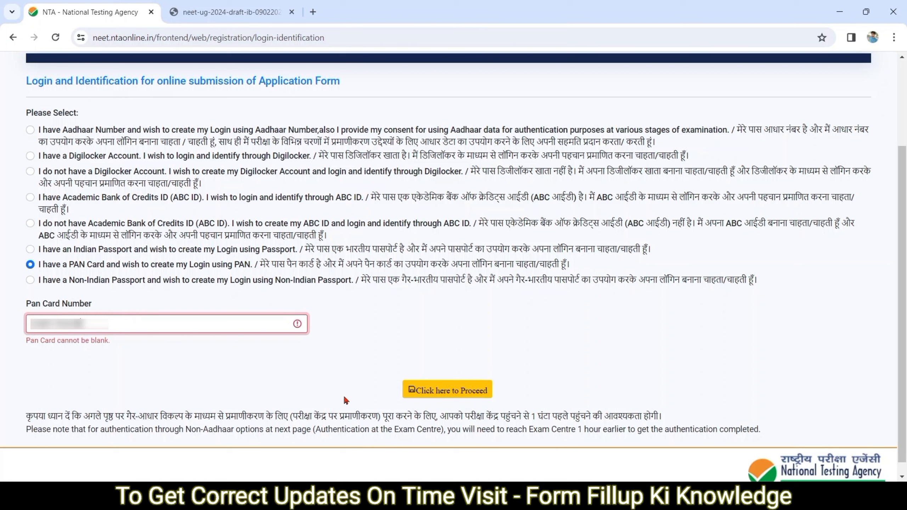
{"action": "left_click", "coordinate": [449, 383]}
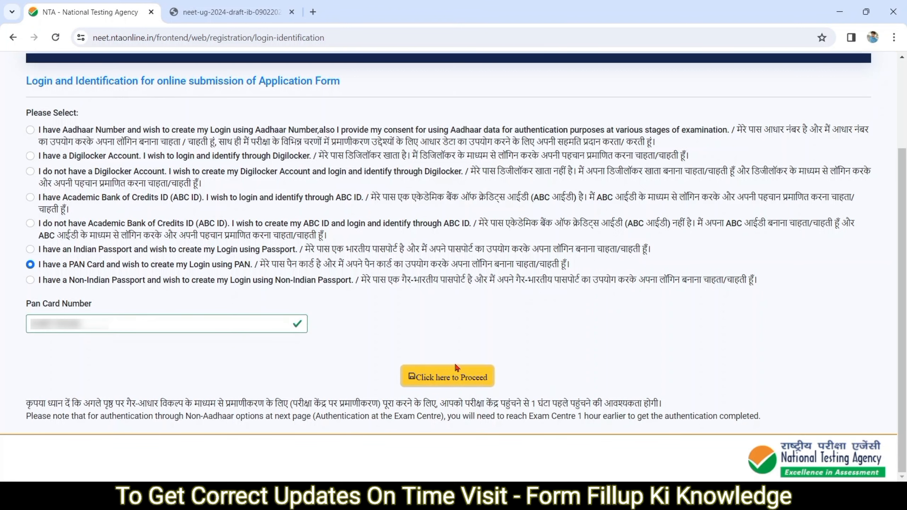
{"action": "left_click", "coordinate": [469, 382]}
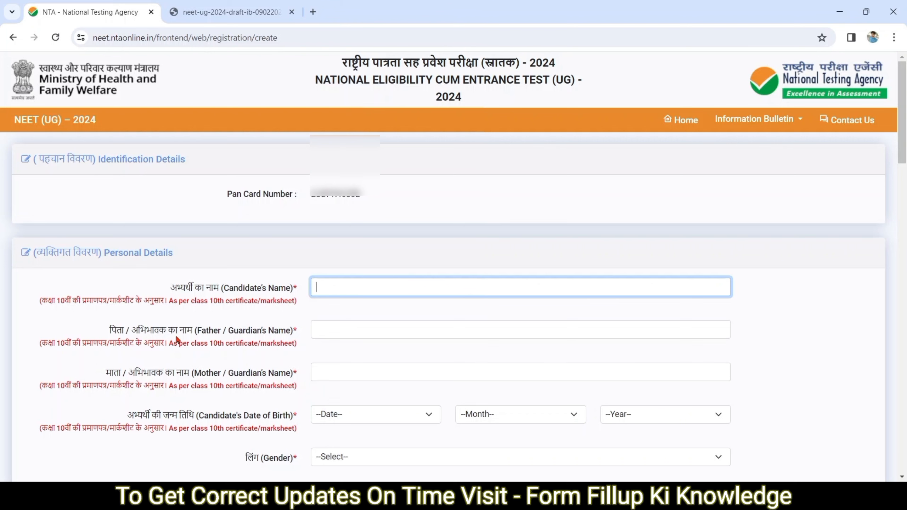
Go through the parent name, birth date, gender and nationality fields without choosing values
{"action": "left_click", "coordinate": [334, 327]}
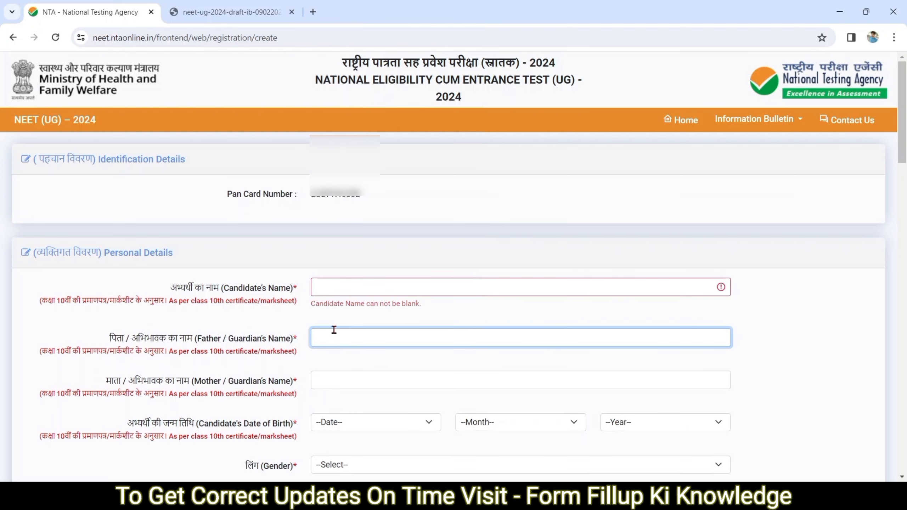
{"action": "left_click", "coordinate": [317, 379]}
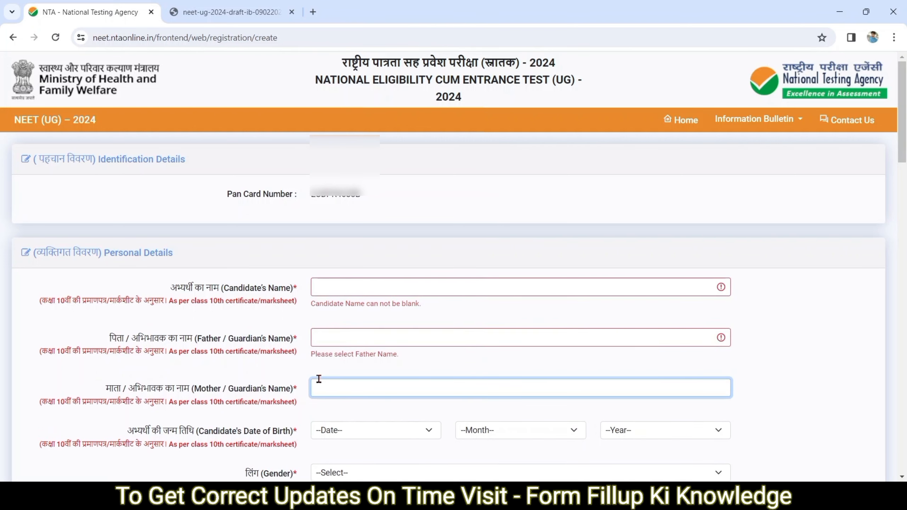
{"action": "left_click", "coordinate": [333, 430]}
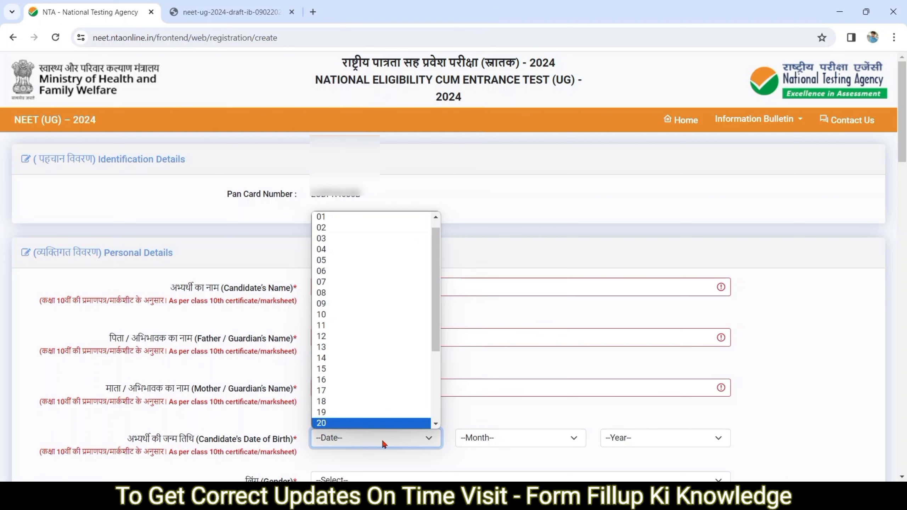
{"action": "left_click", "coordinate": [466, 440]}
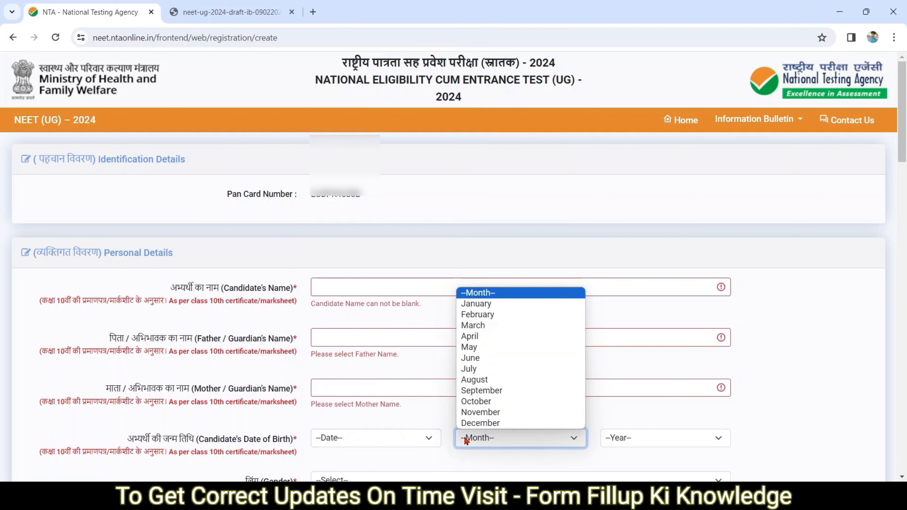
{"action": "left_click", "coordinate": [613, 441]}
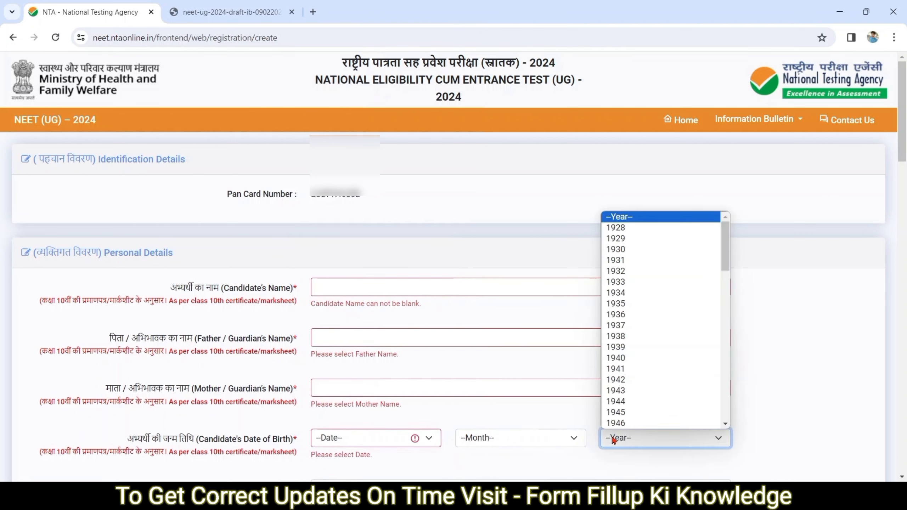
{"action": "left_click", "coordinate": [865, 351]}
{"action": "scroll", "coordinate": [865, 350], "scroll_direction": "down", "scroll_amount": 10}
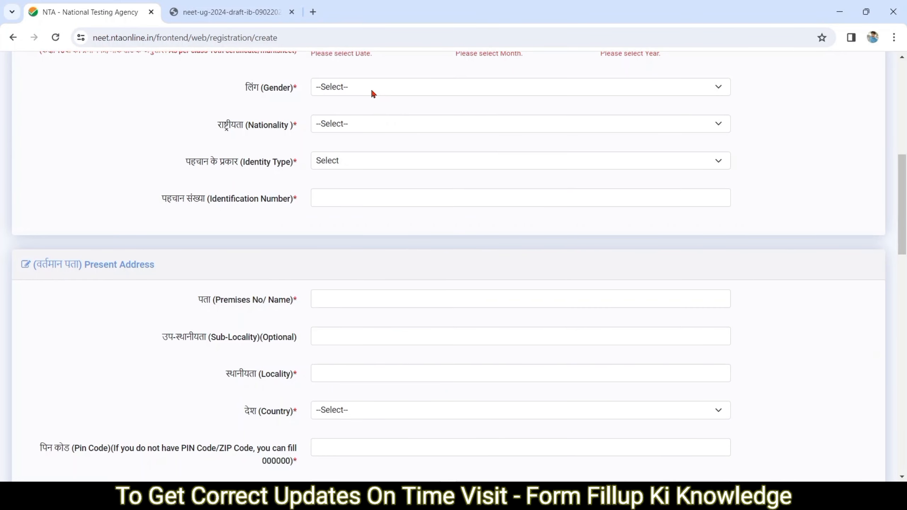
{"action": "left_click", "coordinate": [371, 88]}
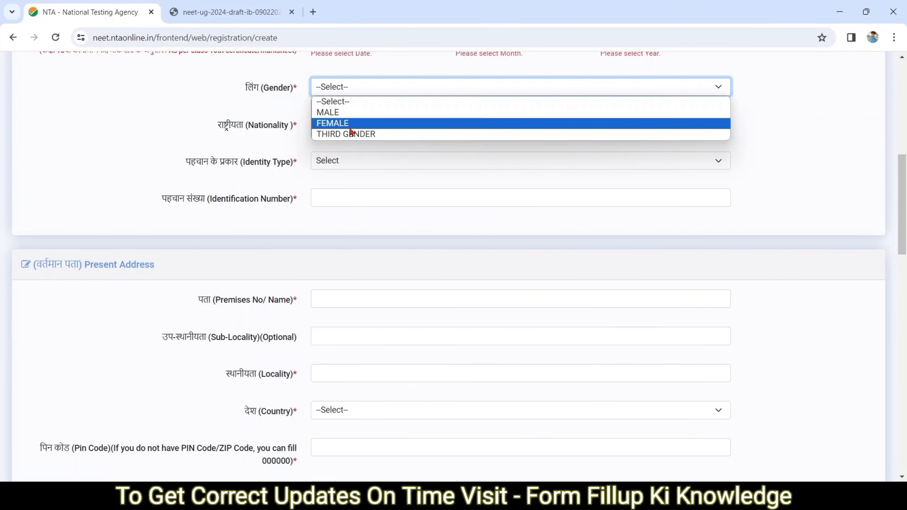
{"action": "left_click", "coordinate": [342, 168]}
{"action": "left_click", "coordinate": [343, 168]}
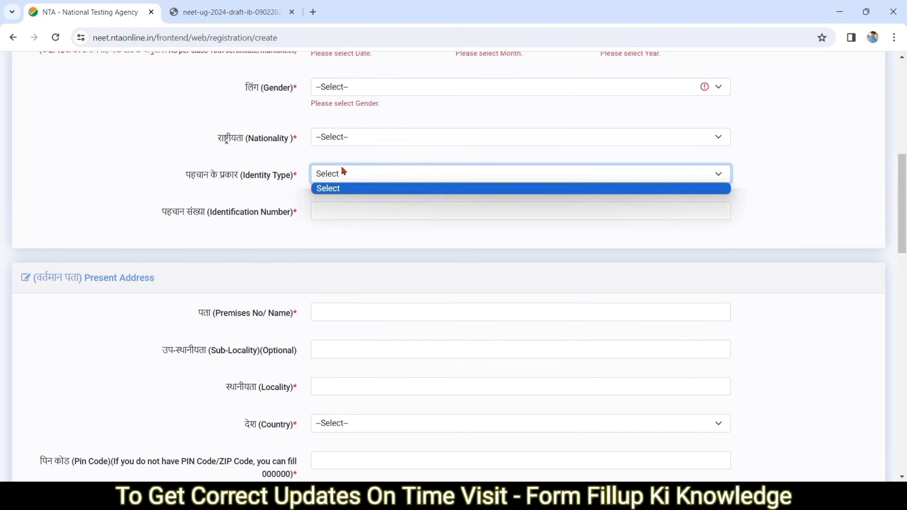
{"action": "left_click", "coordinate": [341, 140]}
{"action": "left_click", "coordinate": [341, 138]}
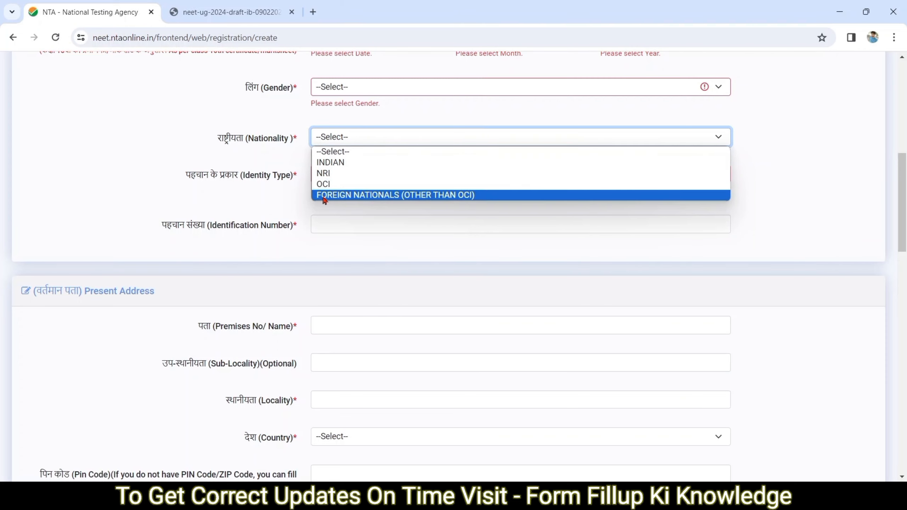
{"action": "left_click", "coordinate": [333, 230]}
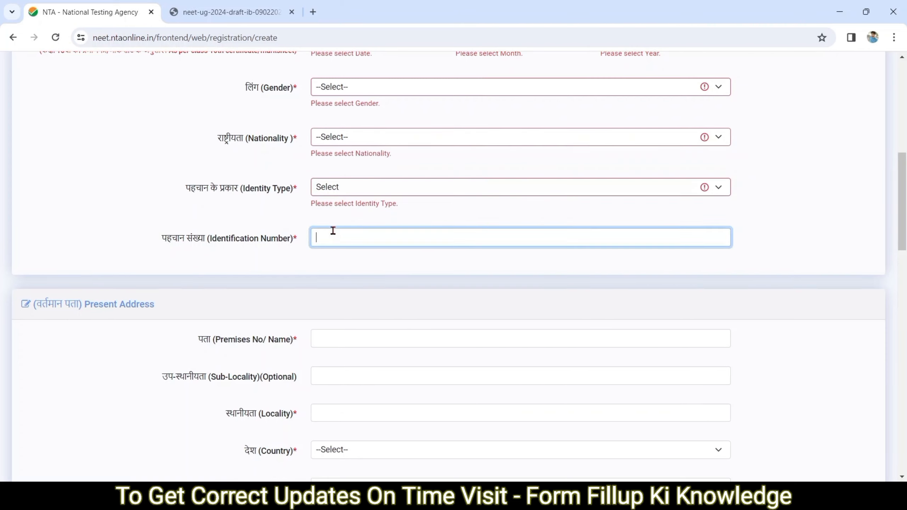
Select INDIAN as nationality and PAN CARD as identity type in Personal Details
{"action": "left_click", "coordinate": [342, 181]}
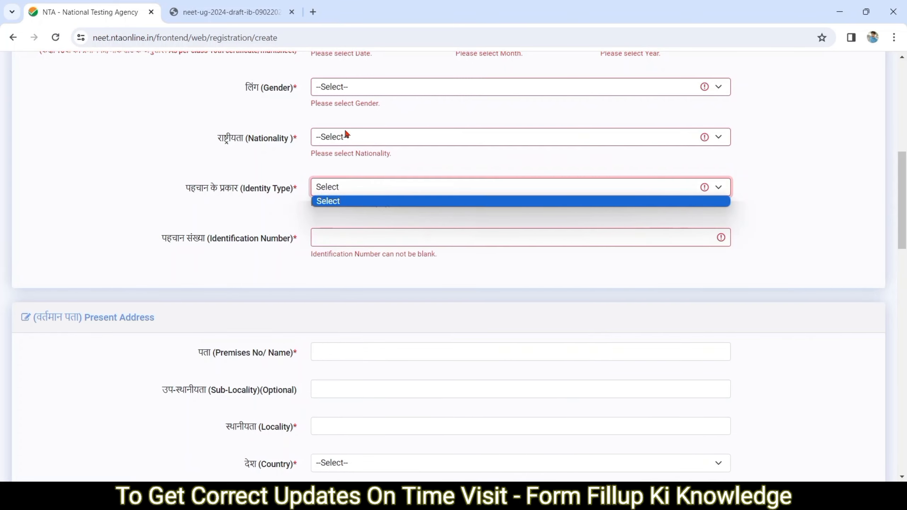
{"action": "left_click", "coordinate": [344, 134]}
{"action": "left_click", "coordinate": [336, 163]}
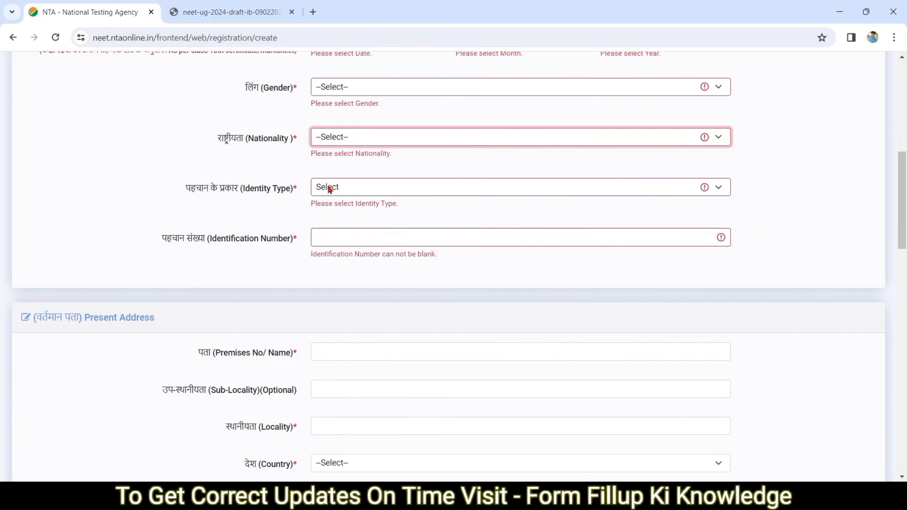
{"action": "left_click", "coordinate": [323, 175]}
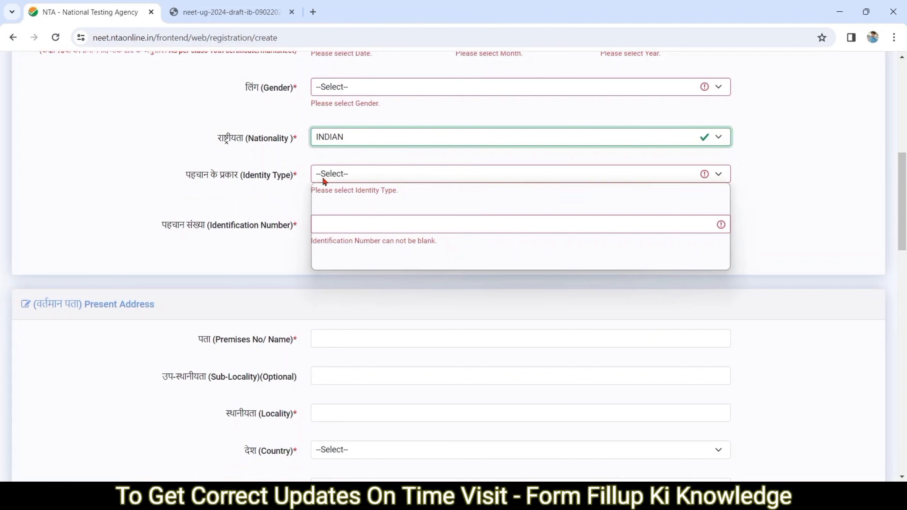
{"action": "left_click", "coordinate": [336, 199]}
{"action": "left_click", "coordinate": [335, 176]}
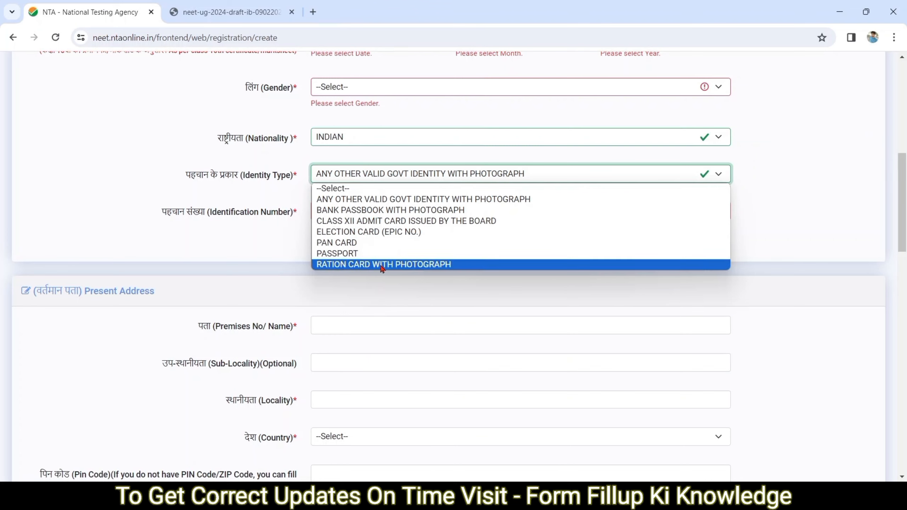
{"action": "left_click", "coordinate": [339, 243]}
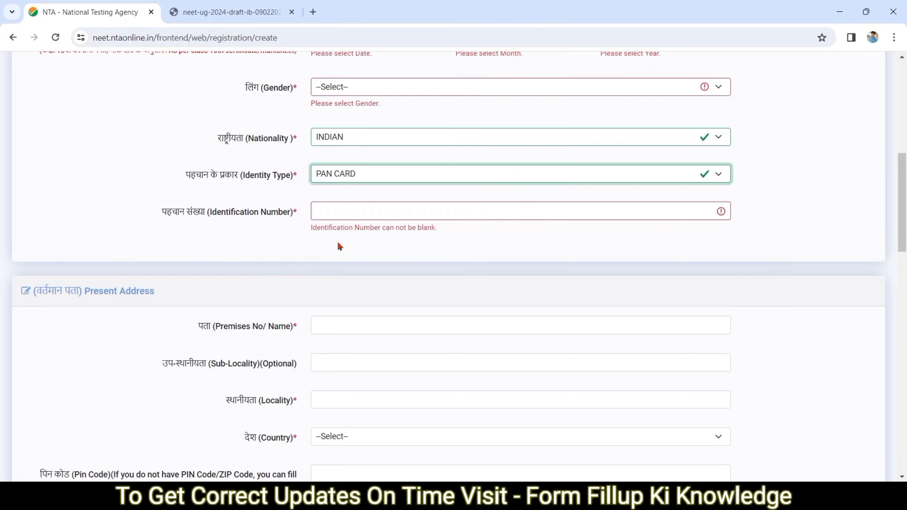
{"action": "left_click", "coordinate": [342, 215]}
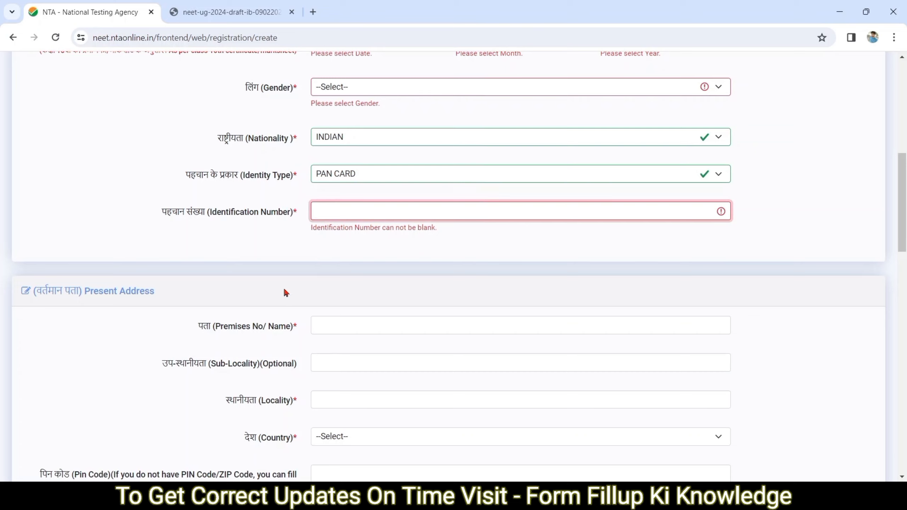
{"action": "left_click", "coordinate": [284, 271]}
Set the present address state to BIHAR and district to PURBI CHAMPARAN
{"action": "scroll", "coordinate": [285, 274], "scroll_direction": "down", "scroll_amount": 5}
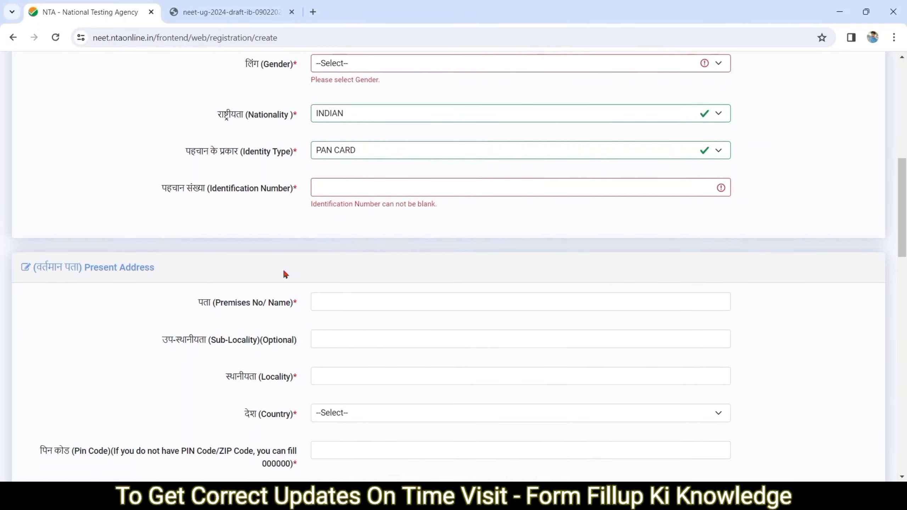
{"action": "scroll", "coordinate": [286, 275], "scroll_direction": "down", "scroll_amount": 1}
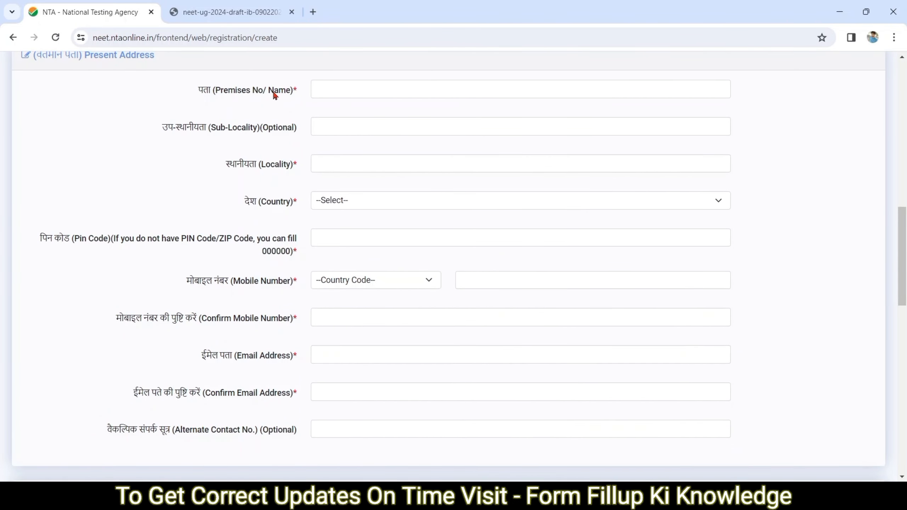
{"action": "left_click", "coordinate": [357, 83]}
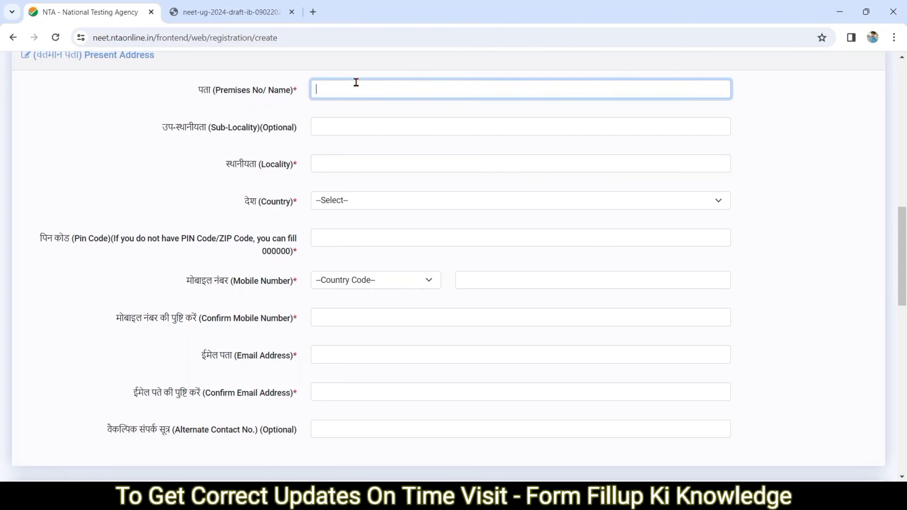
{"action": "left_click", "coordinate": [347, 126]}
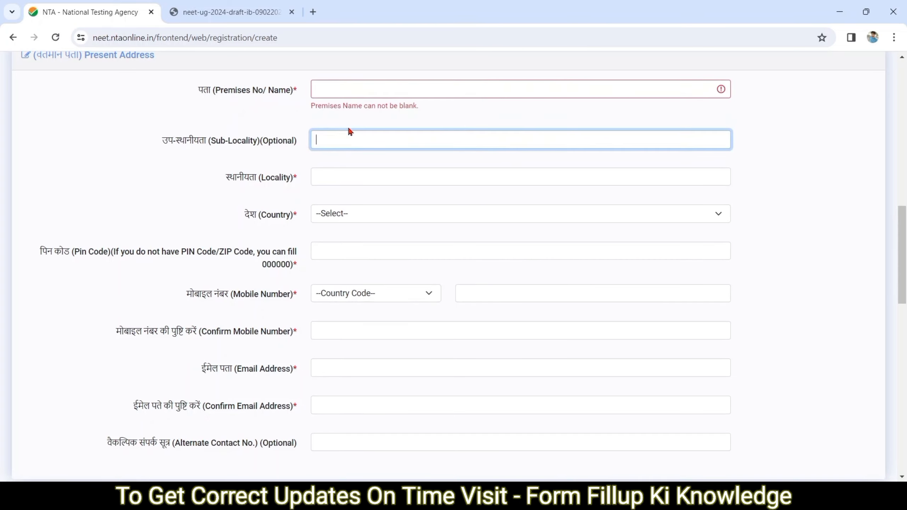
{"action": "left_click", "coordinate": [330, 181]}
{"action": "left_click", "coordinate": [332, 215]}
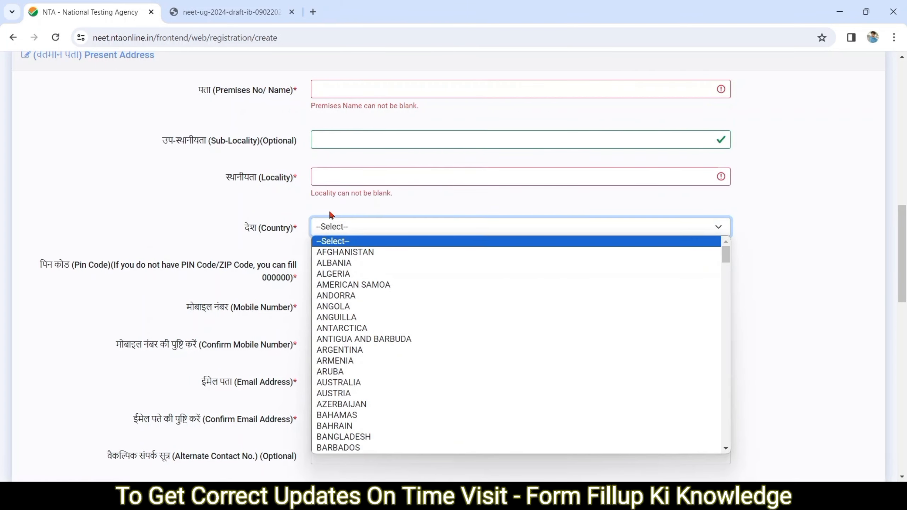
{"action": "left_click", "coordinate": [355, 225]}
{"action": "type", "text": "in"}
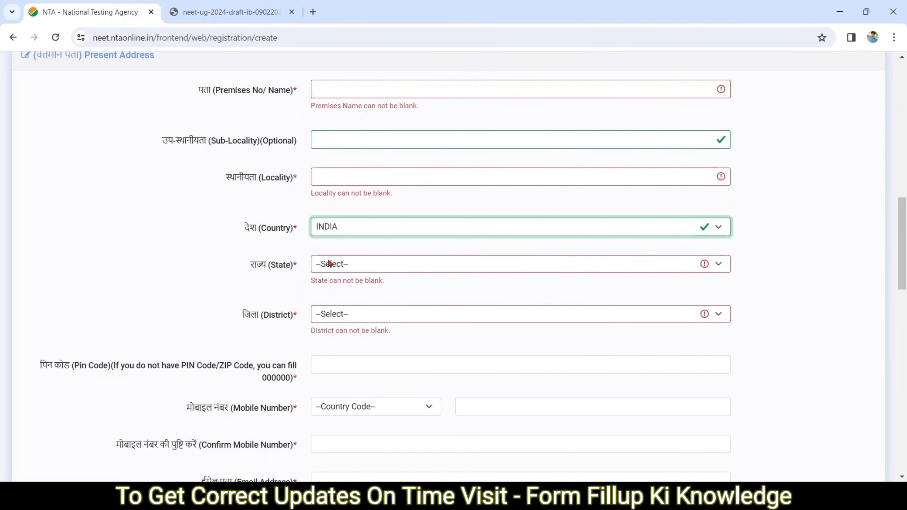
{"action": "left_click", "coordinate": [325, 263]}
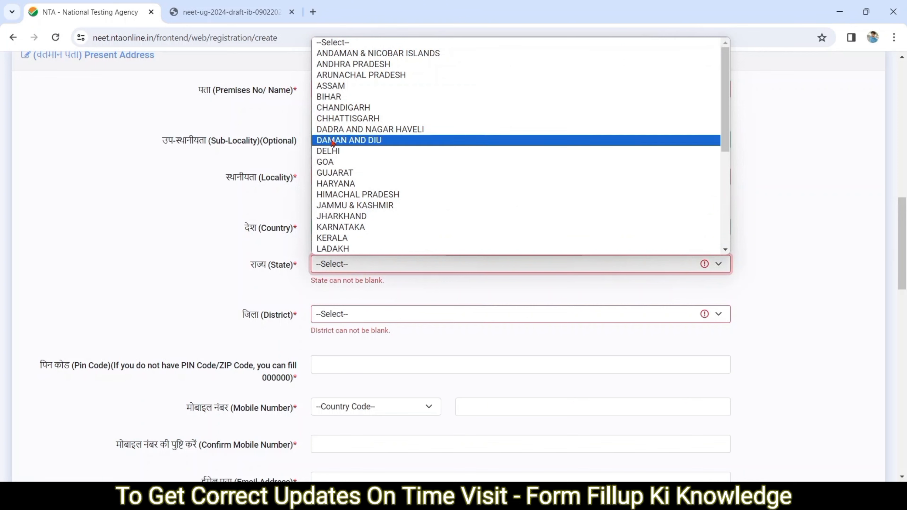
{"action": "left_click", "coordinate": [323, 97]}
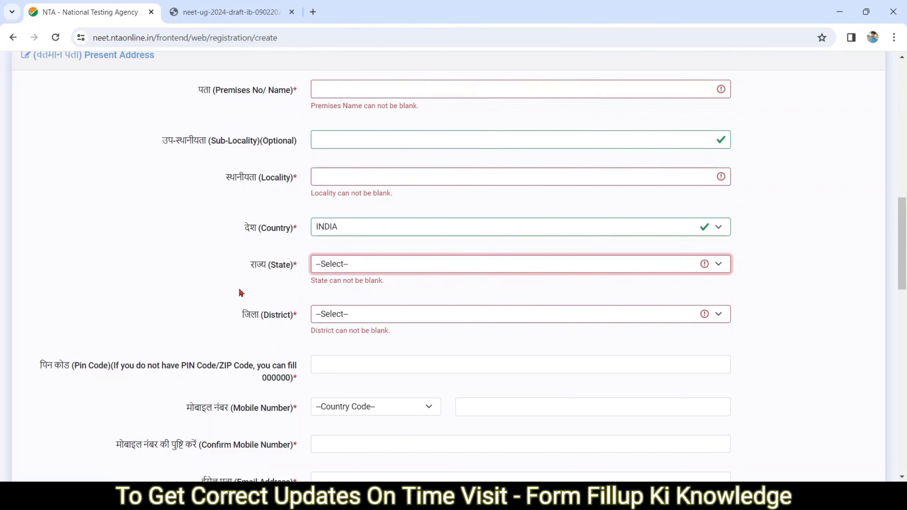
{"action": "left_click", "coordinate": [334, 301]}
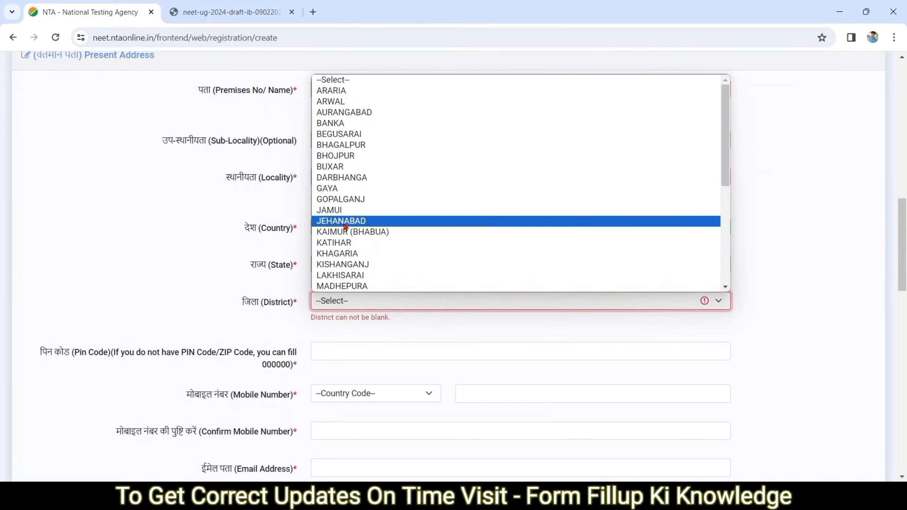
{"action": "key", "text": "Down"}
{"action": "key", "text": "Down"}
{"action": "key", "text": "Down"}
{"action": "key", "text": "Down"}
{"action": "key", "text": "Down"}
{"action": "key", "text": "Down"}
{"action": "key", "text": "Down"}
{"action": "key", "text": "Down"}
{"action": "key", "text": "Down"}
{"action": "key", "text": "Down"}
{"action": "key", "text": "Down"}
{"action": "key", "text": "Down"}
{"action": "key", "text": "Down"}
{"action": "key", "text": "Down"}
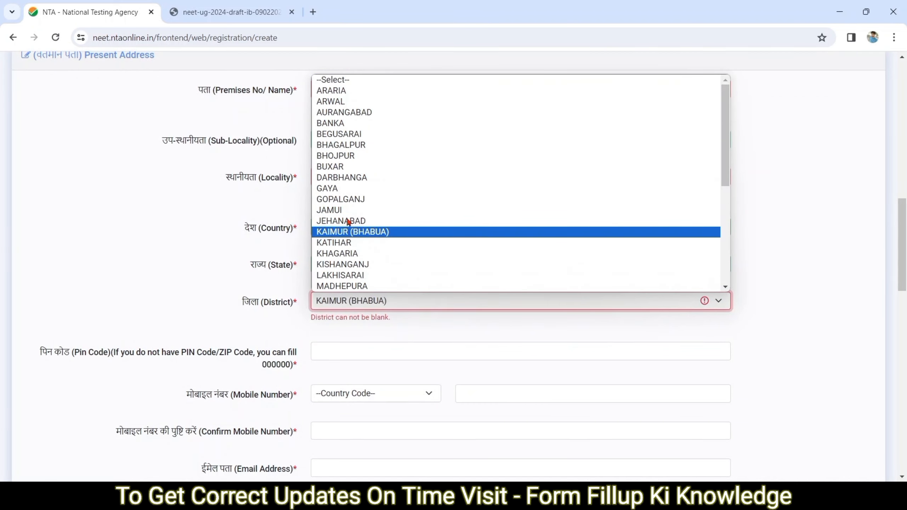
{"action": "key", "text": "Return"}
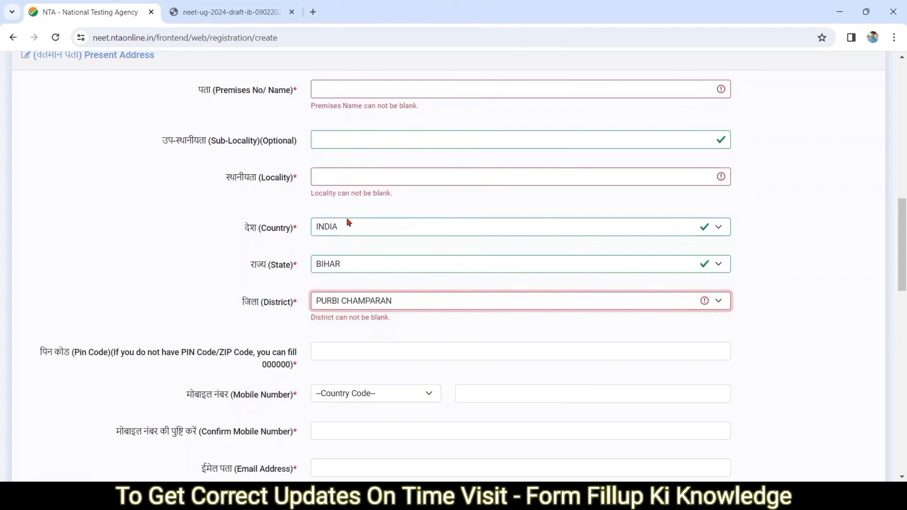
Set the mobile country code to +91 and pass through the pin code, mobile and email fields
{"action": "left_click", "coordinate": [324, 332]}
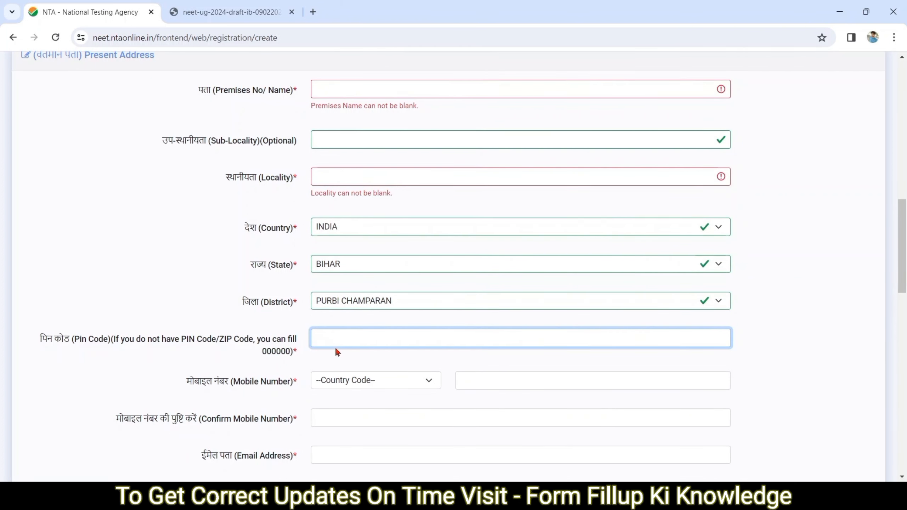
{"action": "left_click", "coordinate": [339, 380]}
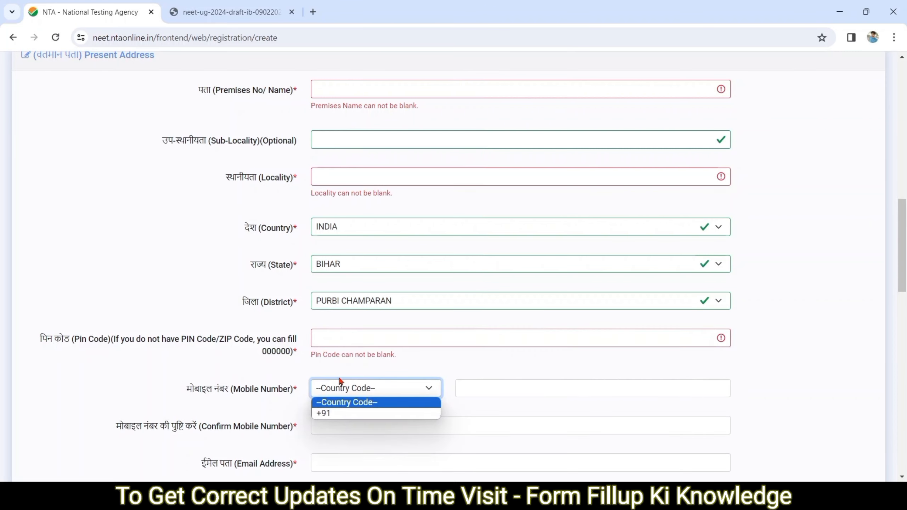
{"action": "left_click", "coordinate": [333, 414]}
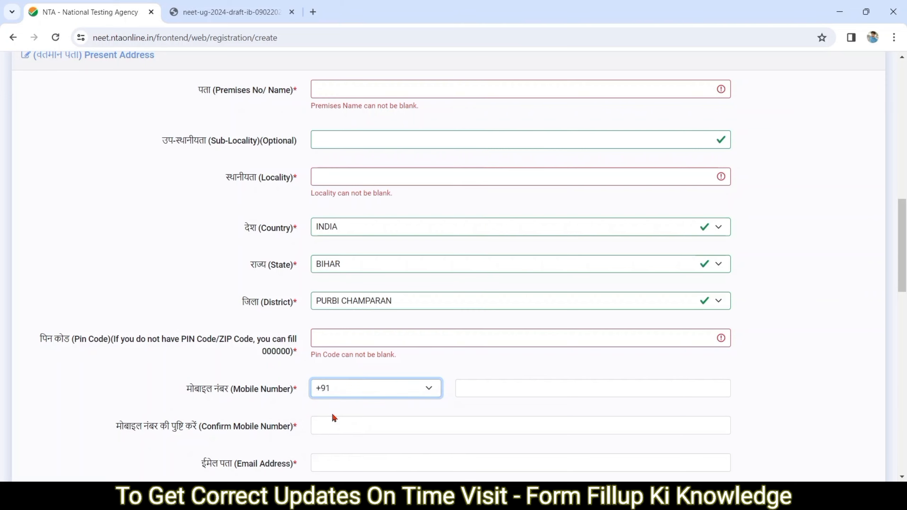
{"action": "left_click", "coordinate": [485, 394]}
{"action": "left_click", "coordinate": [281, 410]}
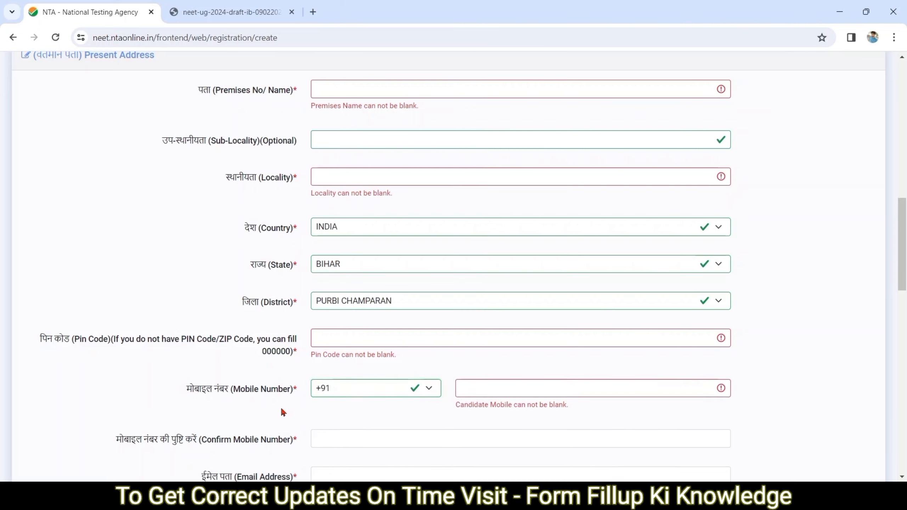
{"action": "scroll", "coordinate": [282, 409], "scroll_direction": "down", "scroll_amount": 5}
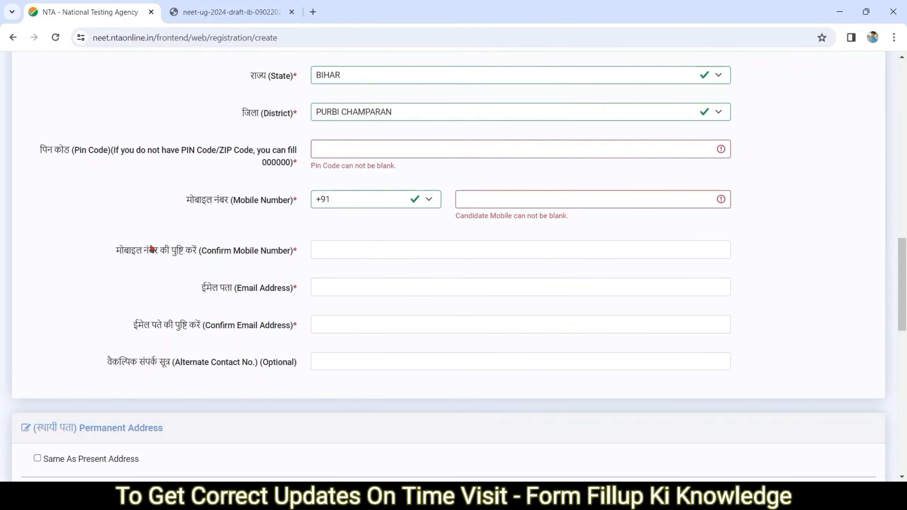
{"action": "left_click", "coordinate": [346, 250]}
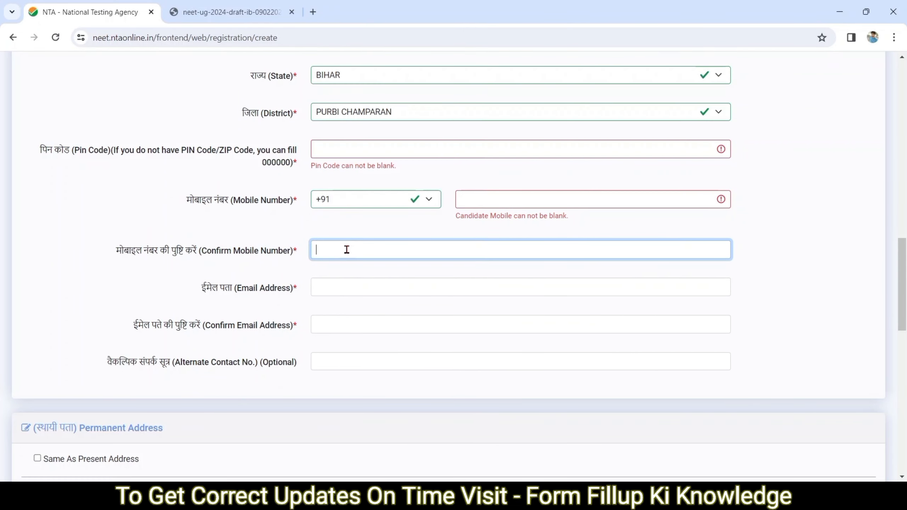
{"action": "left_click", "coordinate": [326, 288]}
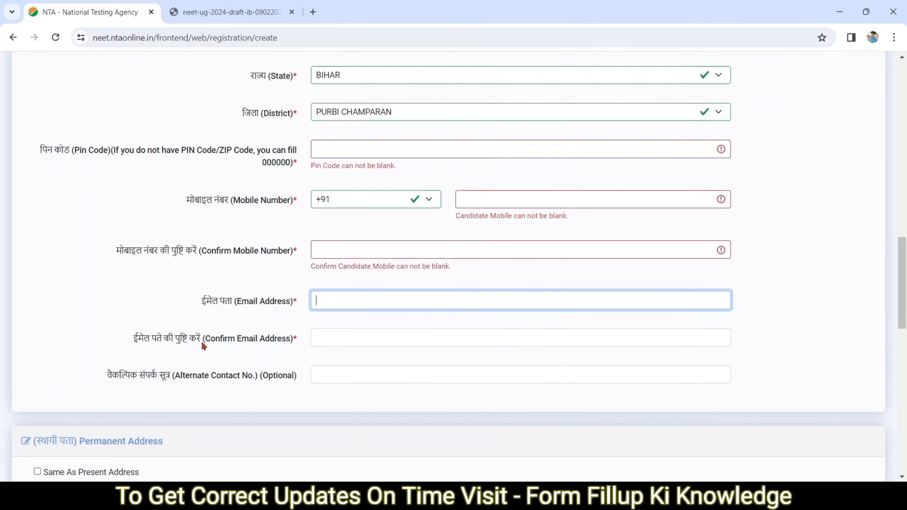
{"action": "left_click", "coordinate": [330, 338]}
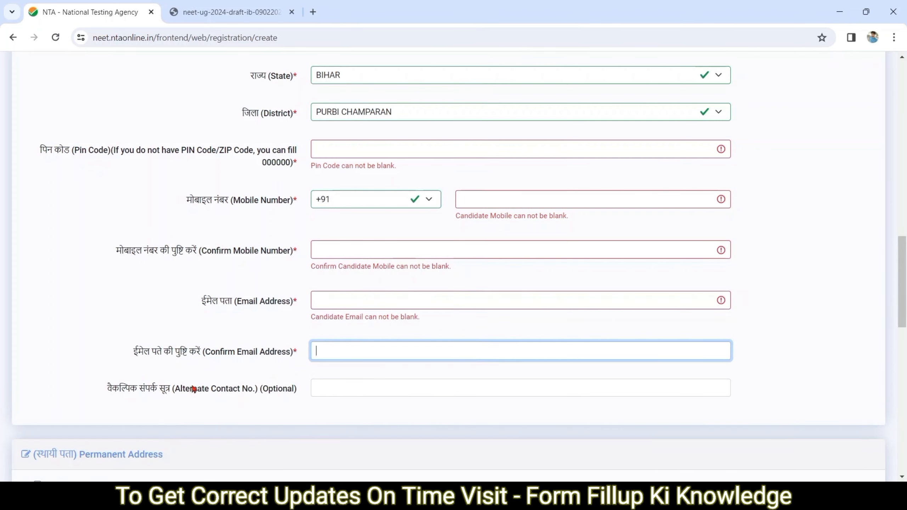
{"action": "left_click", "coordinate": [329, 390]}
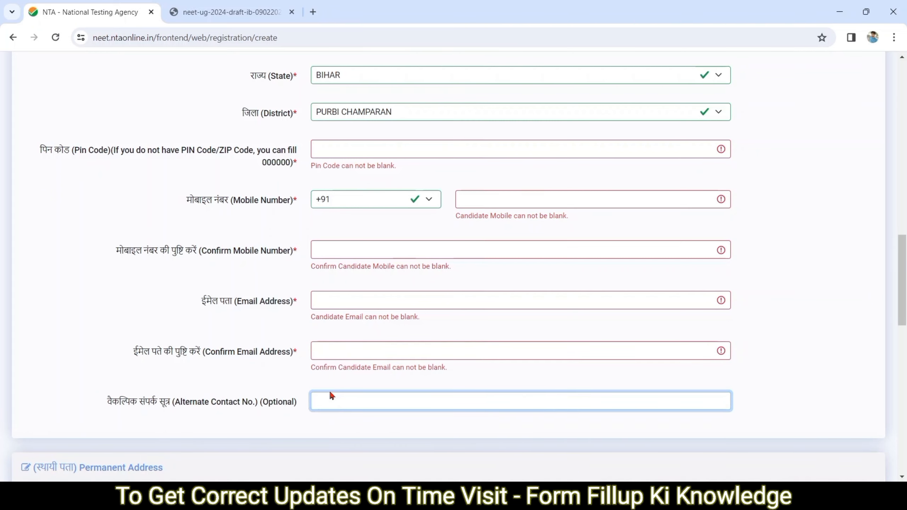
{"action": "left_click", "coordinate": [269, 429]}
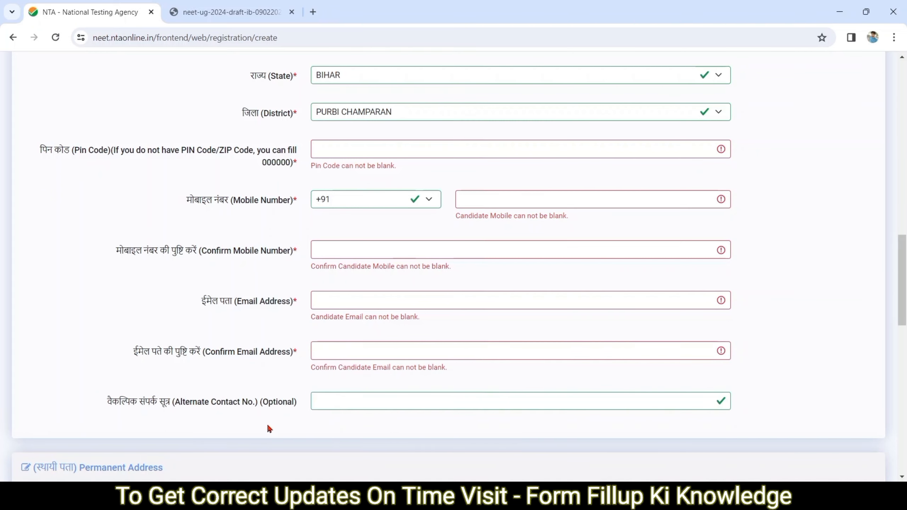
{"action": "scroll", "coordinate": [269, 429], "scroll_direction": "down", "scroll_amount": 2}
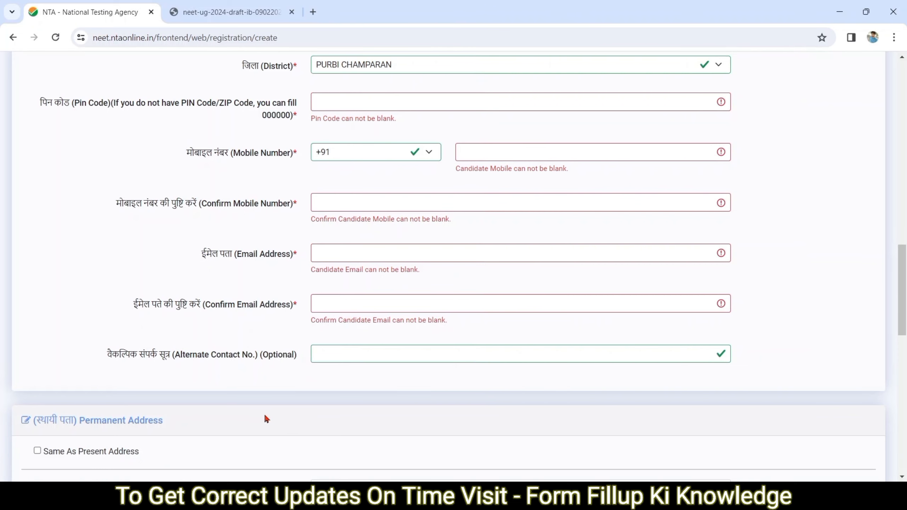
Scroll past the Permanent Address premises field down to the Choose Password section
{"action": "scroll", "coordinate": [265, 418], "scroll_direction": "down", "scroll_amount": 7}
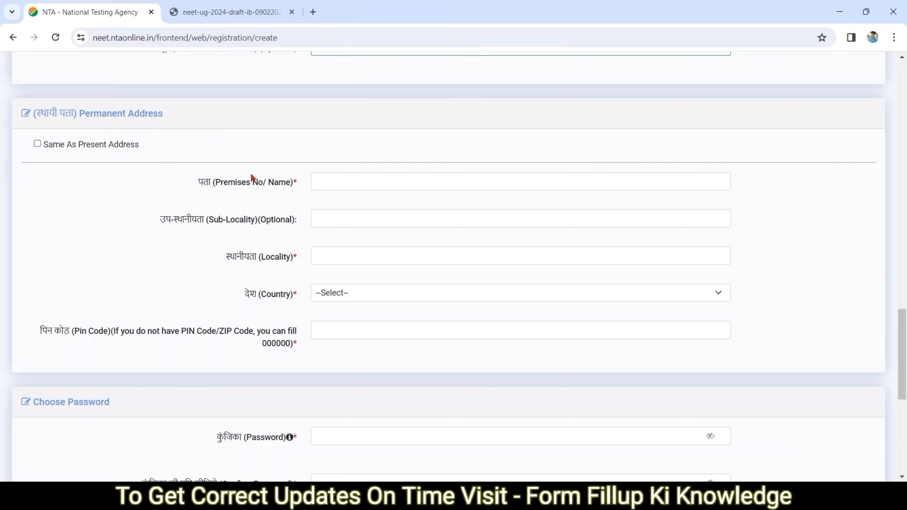
{"action": "left_click", "coordinate": [329, 183]}
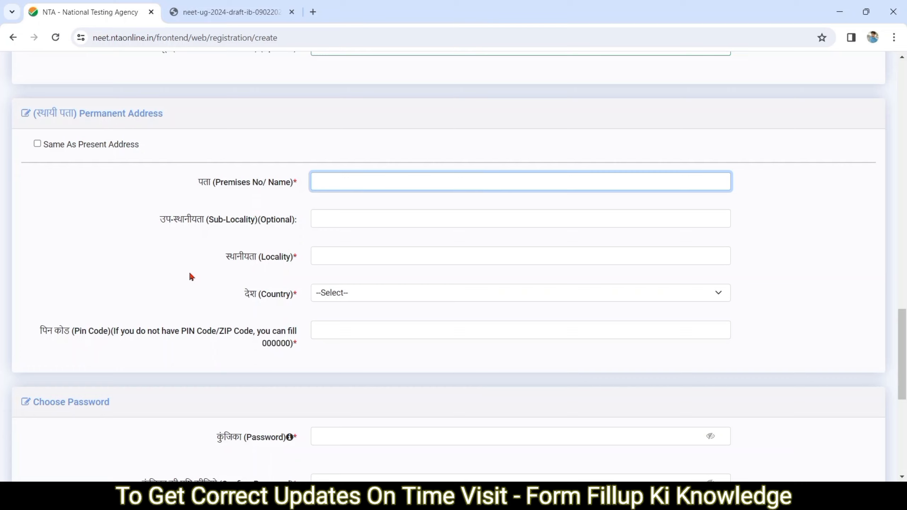
{"action": "left_click", "coordinate": [190, 275]}
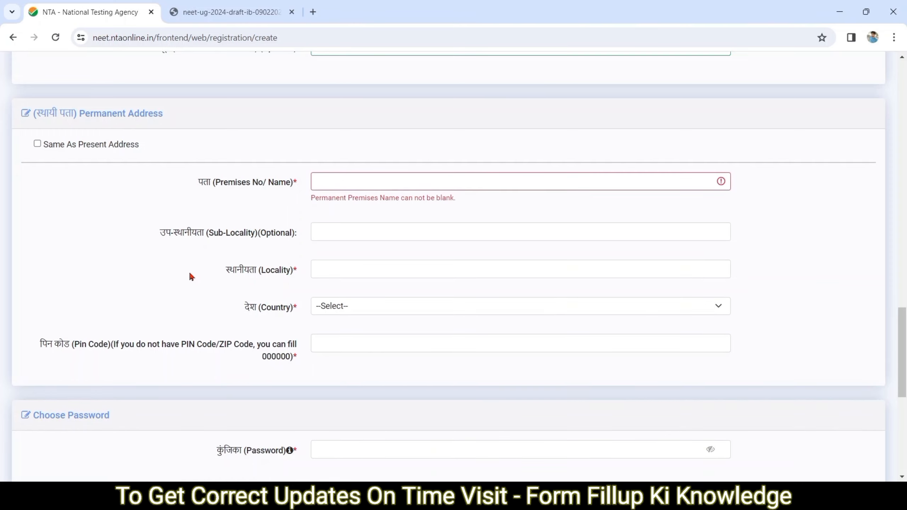
{"action": "scroll", "coordinate": [190, 274], "scroll_direction": "down", "scroll_amount": 5}
{"action": "scroll", "coordinate": [190, 276], "scroll_direction": "down", "scroll_amount": 3}
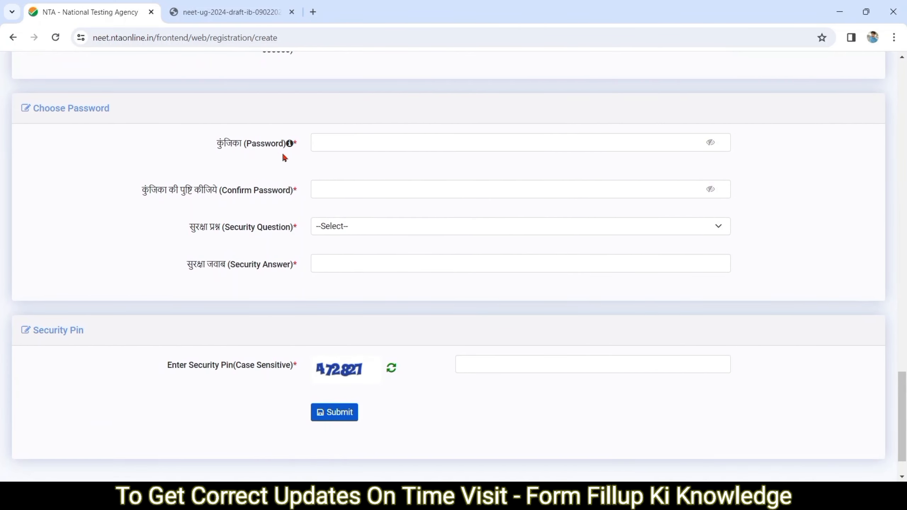
Decline Chrome's suggested password, leave both password fields blank, and open the Security Question list
{"action": "left_click", "coordinate": [336, 147]}
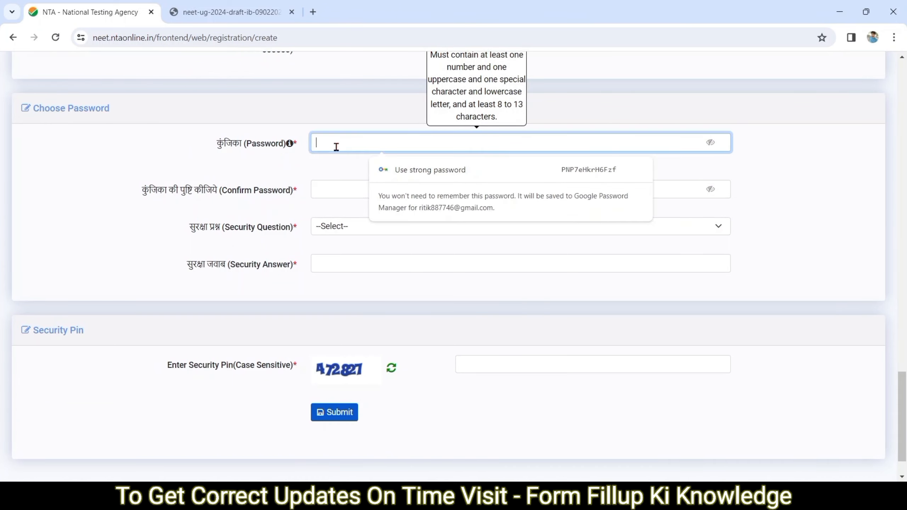
{"action": "key", "text": "Down"}
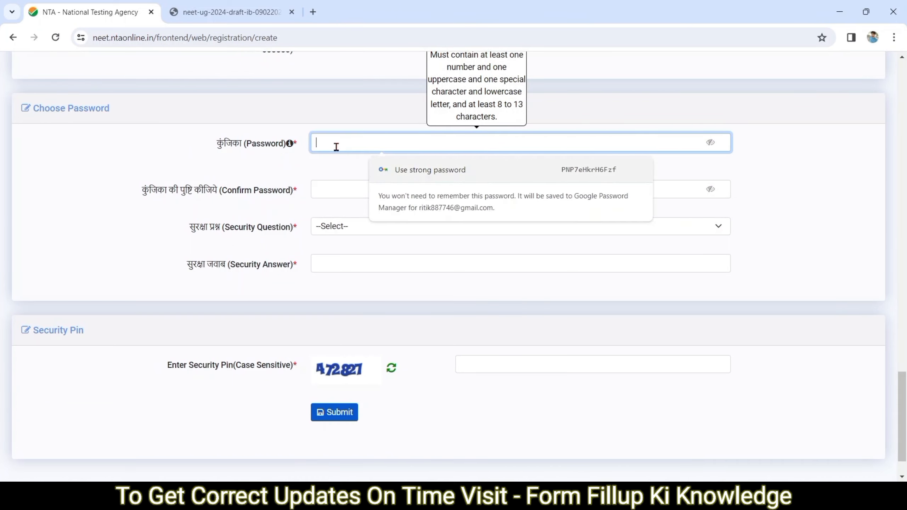
{"action": "left_click", "coordinate": [321, 105]}
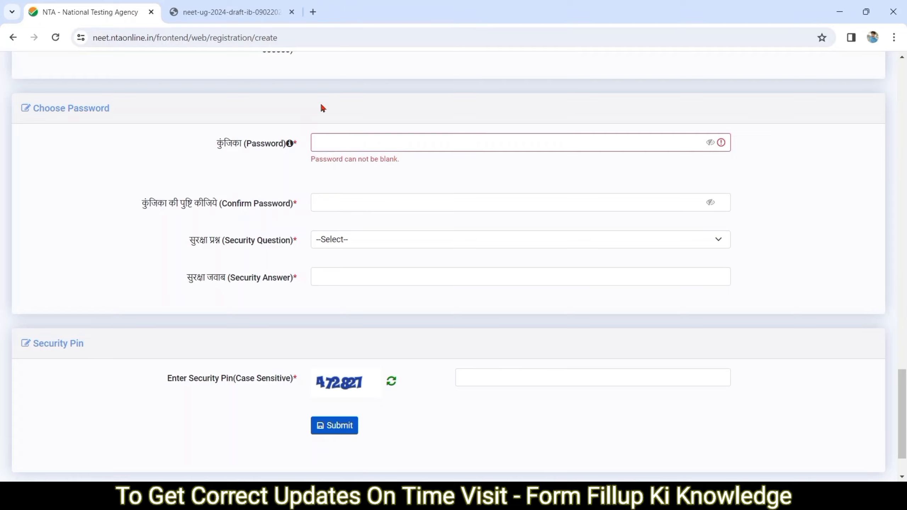
{"action": "scroll", "coordinate": [320, 102], "scroll_direction": "up", "scroll_amount": 2}
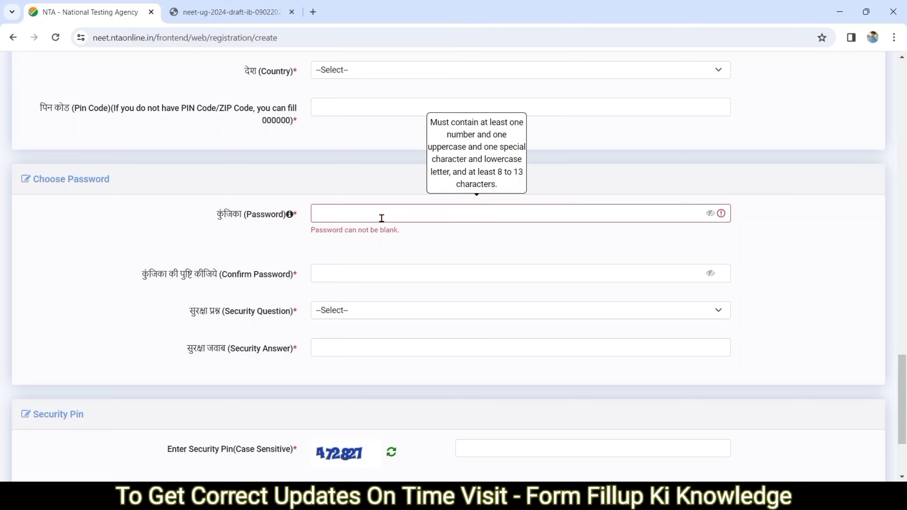
{"action": "left_click", "coordinate": [345, 275]}
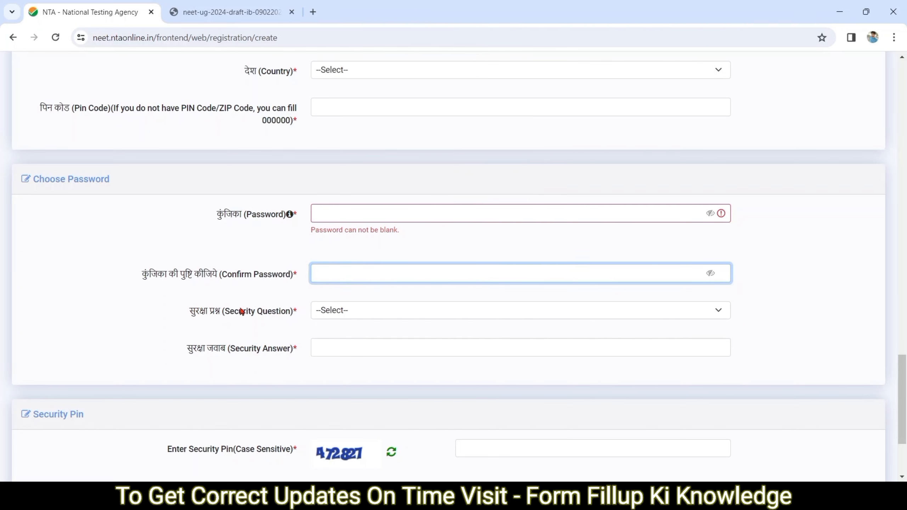
{"action": "left_click", "coordinate": [334, 310]}
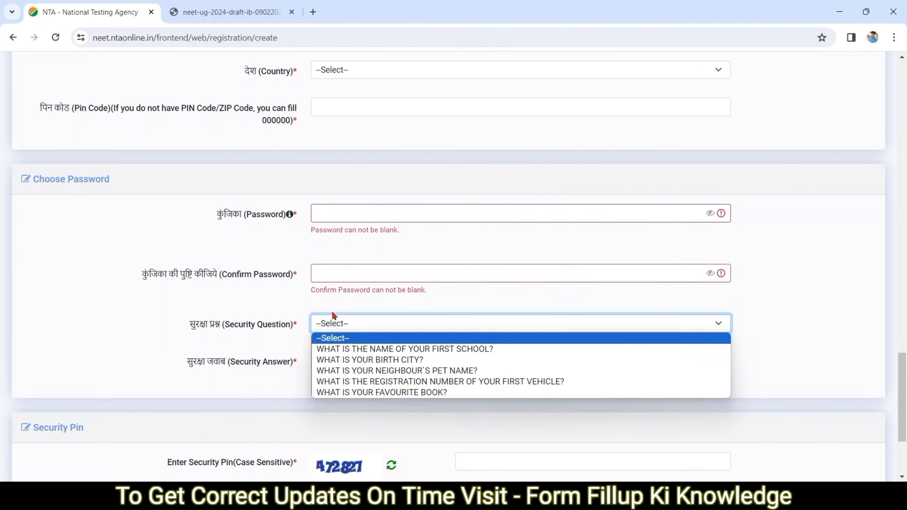
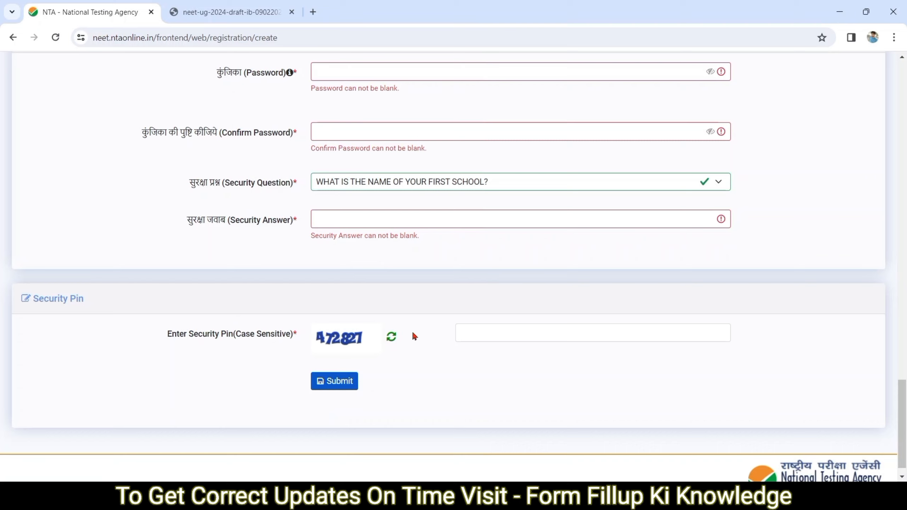
Enter the displayed security pin and submit the registration form for review
{"action": "left_click", "coordinate": [491, 333]}
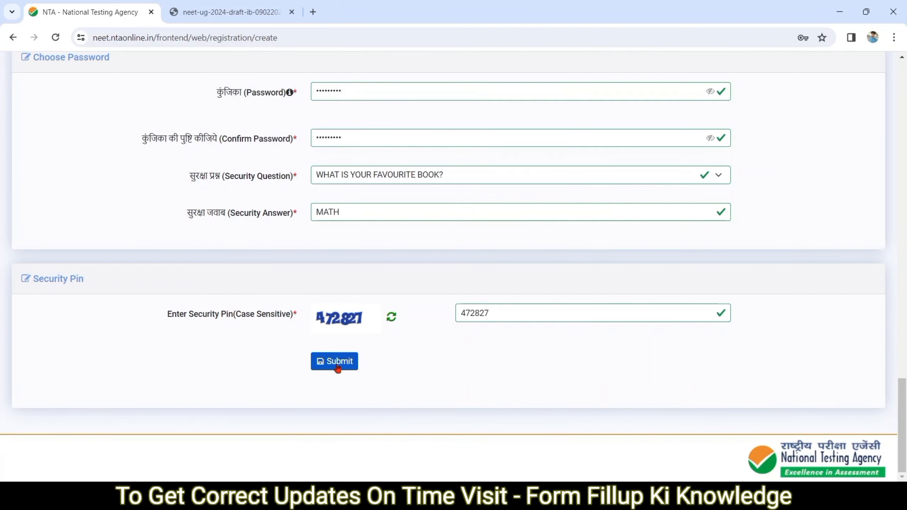
{"action": "left_click", "coordinate": [337, 367]}
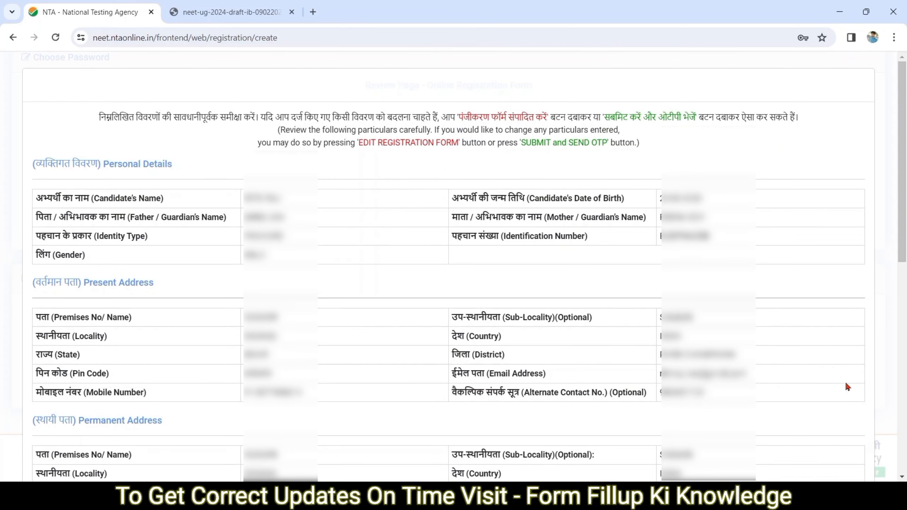
Tick the checklist particulars: name, father's and mother's names, date of birth, email, mobile, address, gender
{"action": "left_click", "coordinate": [902, 407]}
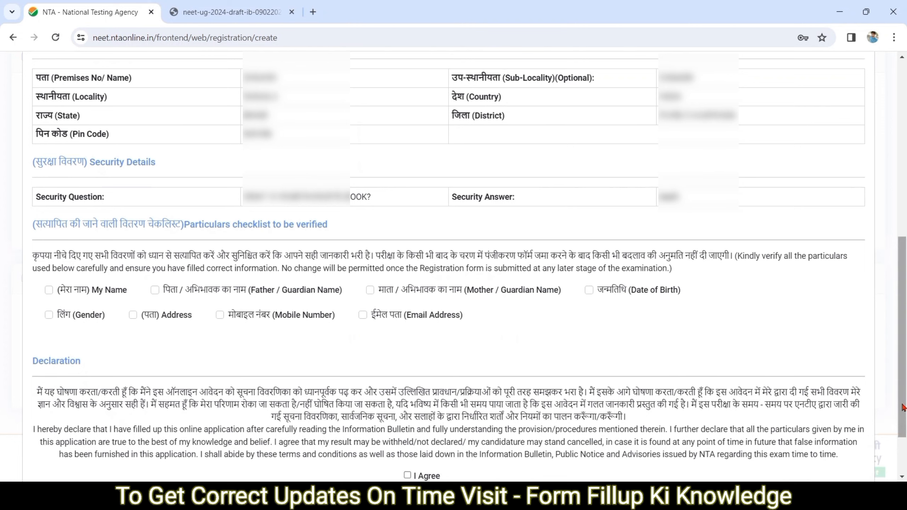
{"action": "left_click", "coordinate": [904, 463]}
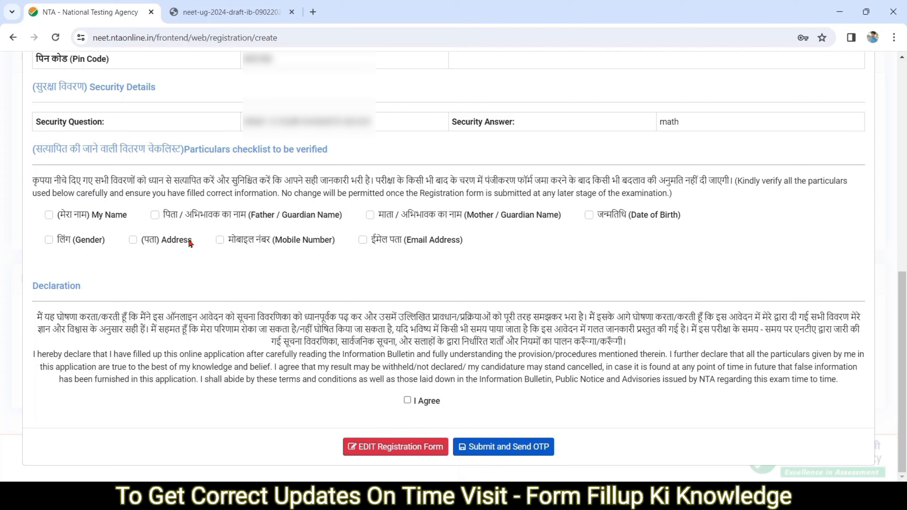
{"action": "left_click", "coordinate": [49, 215]}
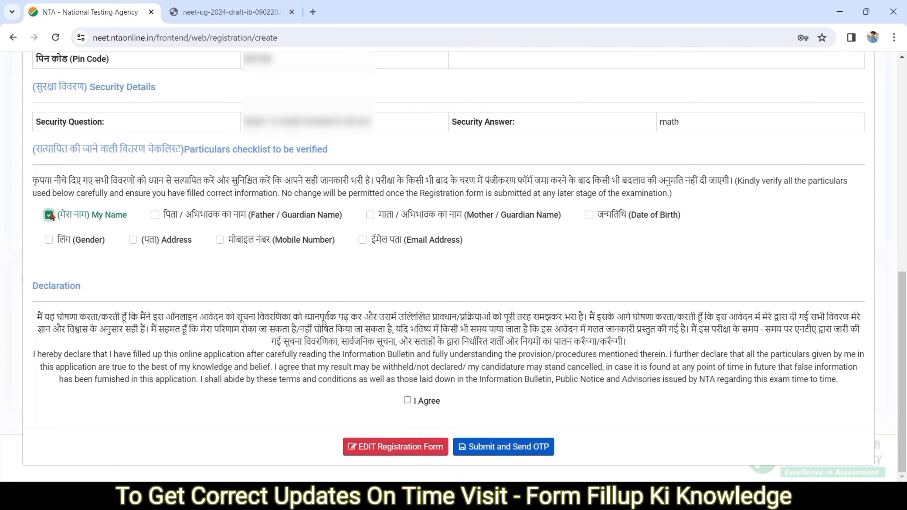
{"action": "left_click", "coordinate": [155, 215]}
{"action": "left_click", "coordinate": [370, 216]}
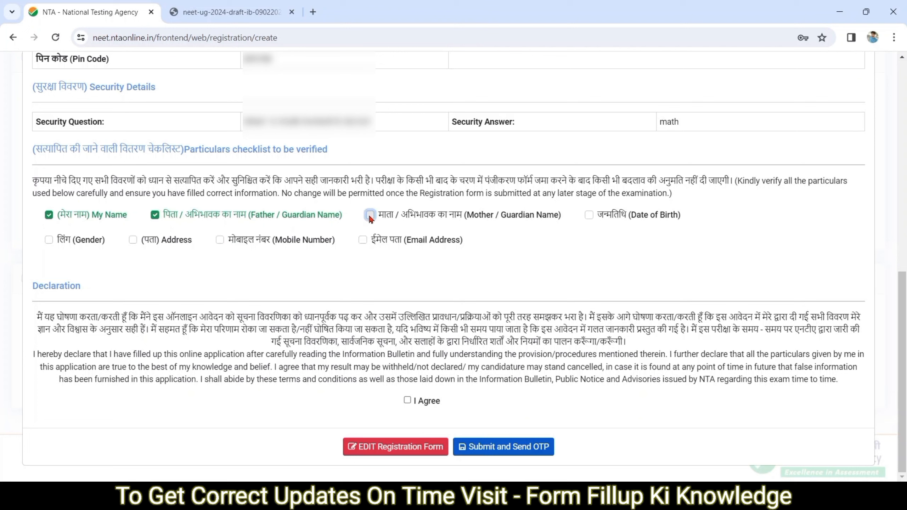
{"action": "left_click", "coordinate": [589, 215]}
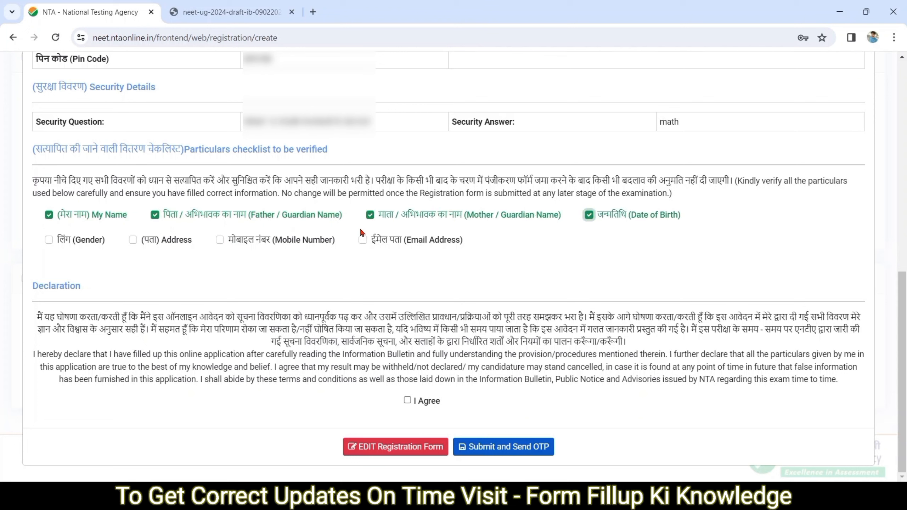
{"action": "left_click", "coordinate": [363, 240]}
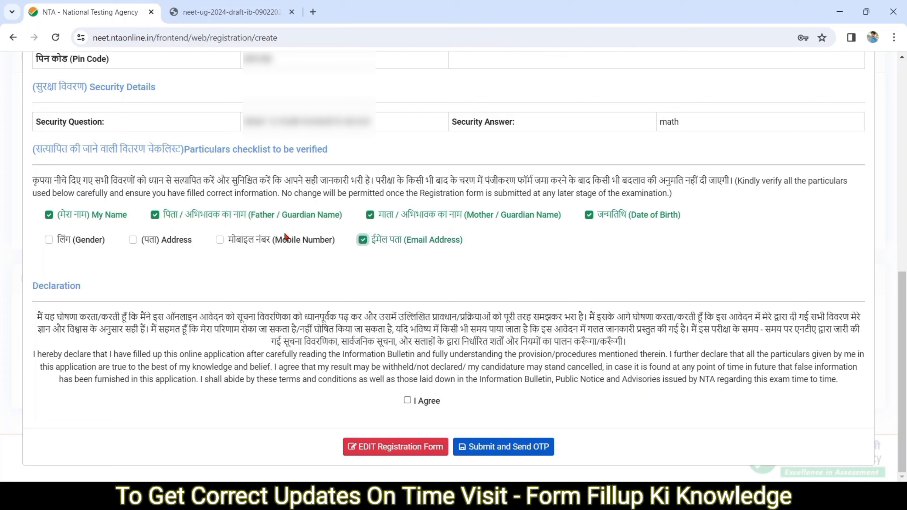
{"action": "left_click", "coordinate": [219, 240]}
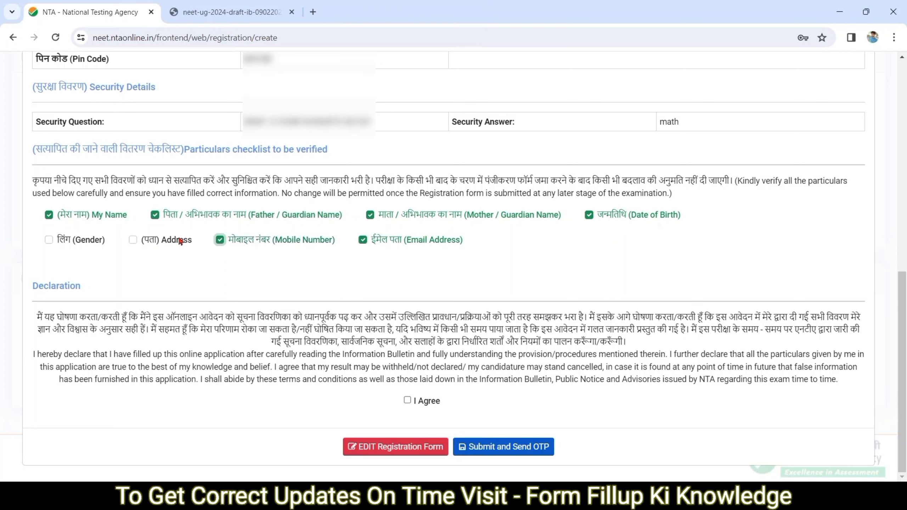
{"action": "left_click", "coordinate": [132, 240]}
{"action": "left_click", "coordinate": [49, 241]}
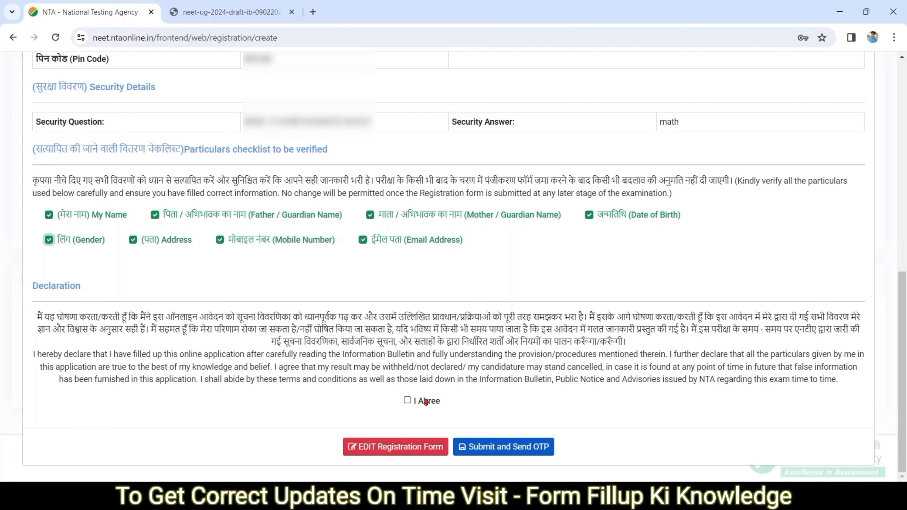
Accept the declaration, submit the registration to send the OTP, and confirm with Yes
{"action": "left_click", "coordinate": [407, 401]}
{"action": "left_click", "coordinate": [513, 446]}
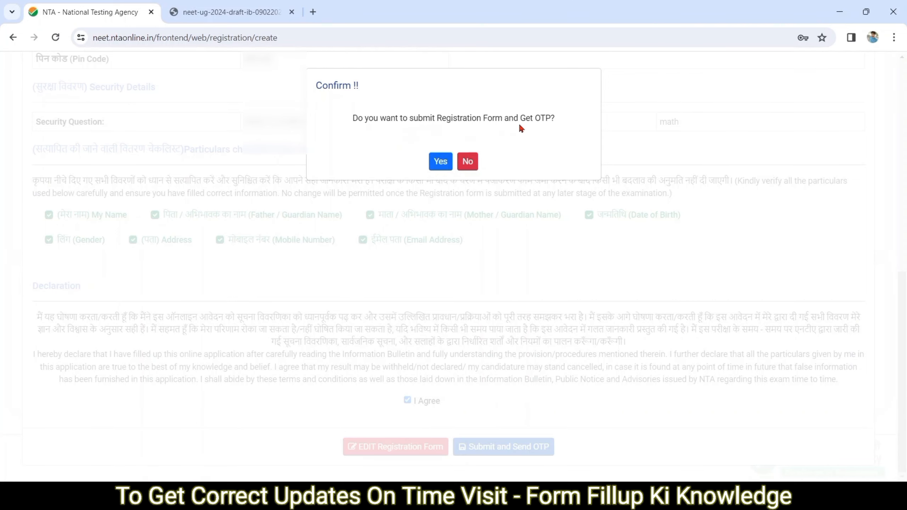
{"action": "left_click", "coordinate": [441, 161]}
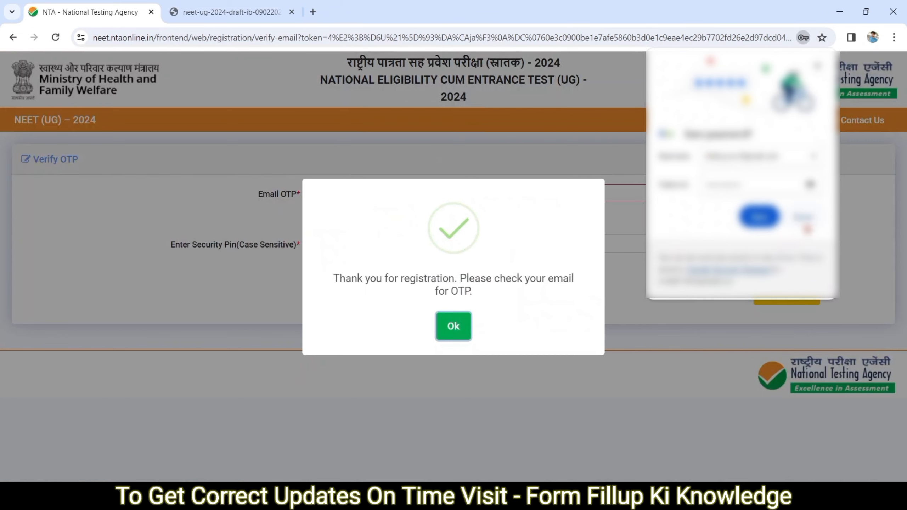
Dismiss the save-password and thank-you prompts, then enter the emailed OTP
{"action": "left_click", "coordinate": [803, 218]}
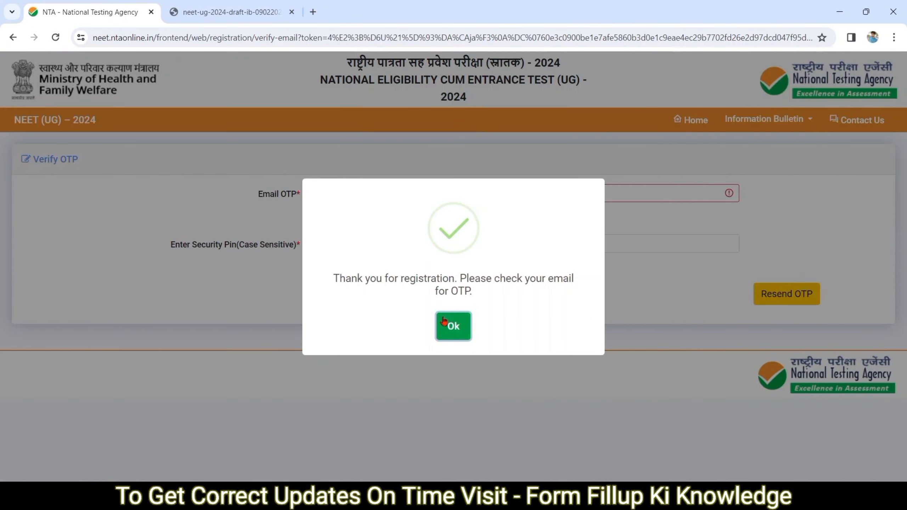
{"action": "left_click", "coordinate": [448, 331]}
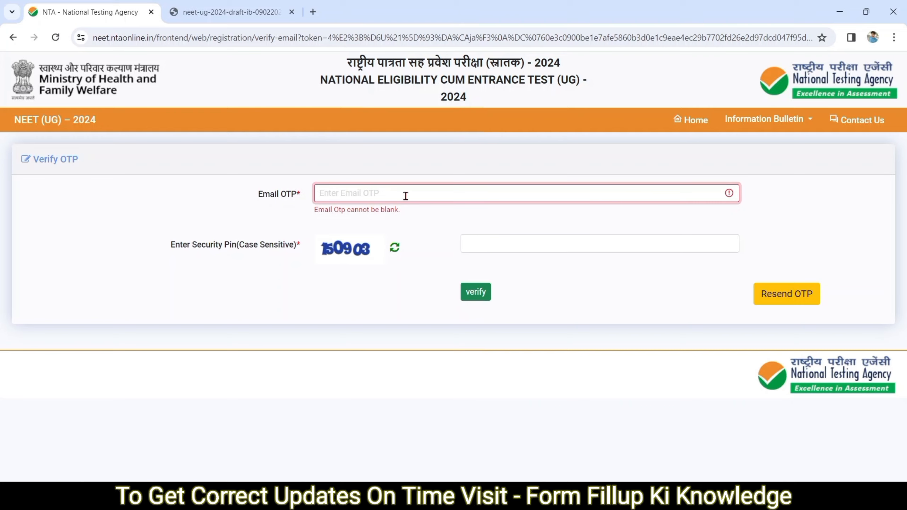
Enter the security pin and verify the account, resubmitting with the refreshed pin
{"action": "left_click", "coordinate": [504, 245]}
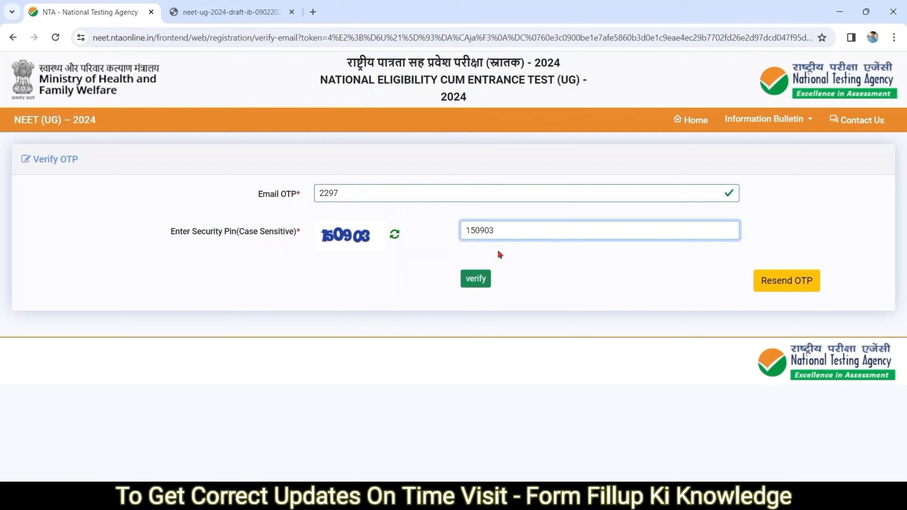
{"action": "left_click", "coordinate": [474, 284]}
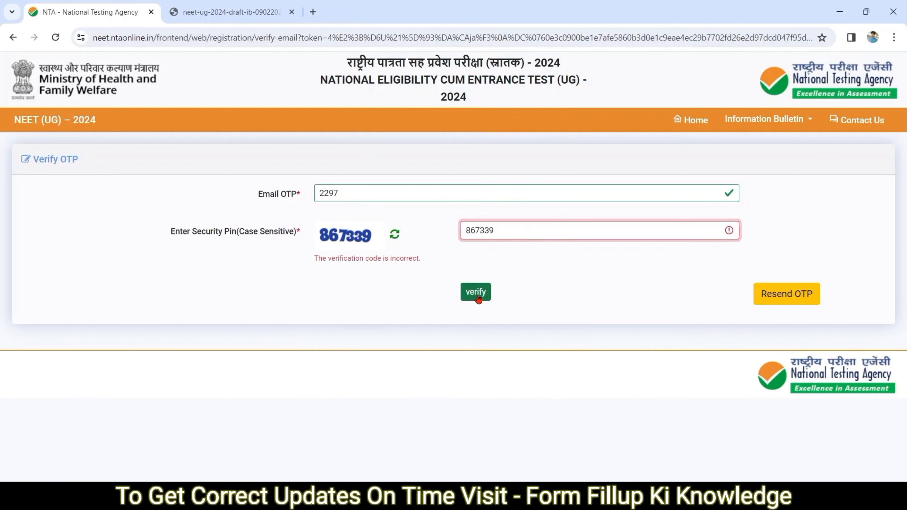
{"action": "left_click", "coordinate": [477, 294]}
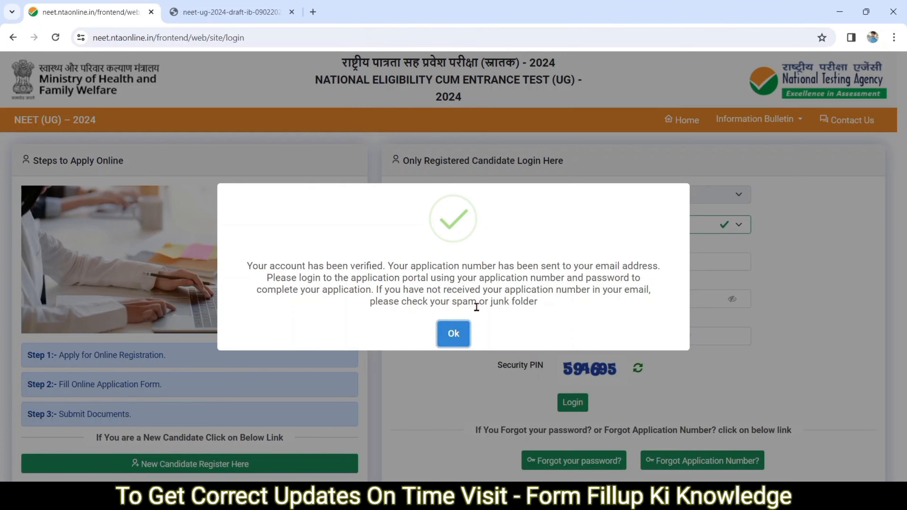
Dismiss the verified notice and log in by Application Number with password and security PIN
{"action": "left_click", "coordinate": [460, 331]}
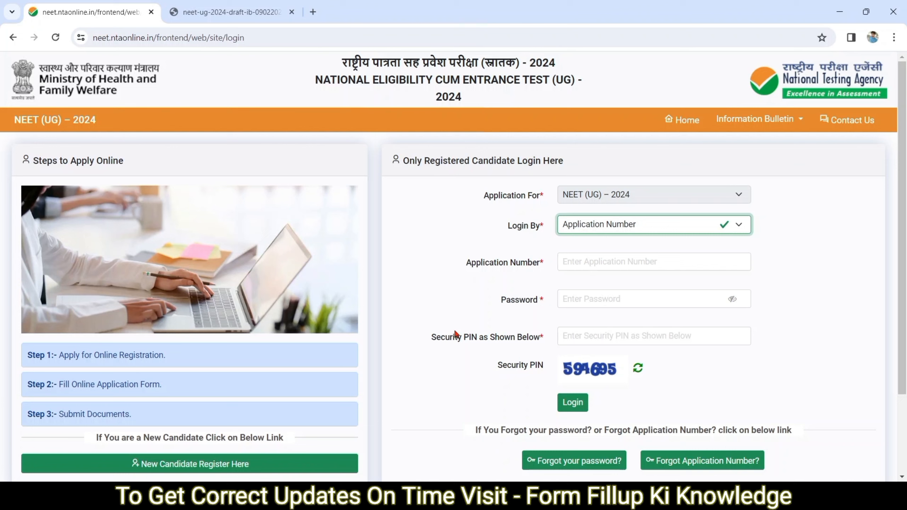
{"action": "left_click", "coordinate": [603, 225]}
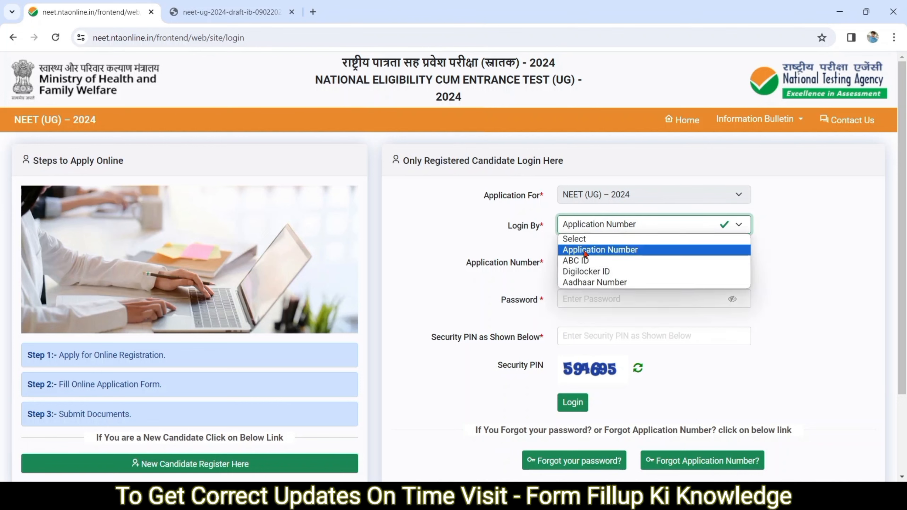
{"action": "left_click", "coordinate": [586, 253]}
{"action": "left_click", "coordinate": [577, 263]}
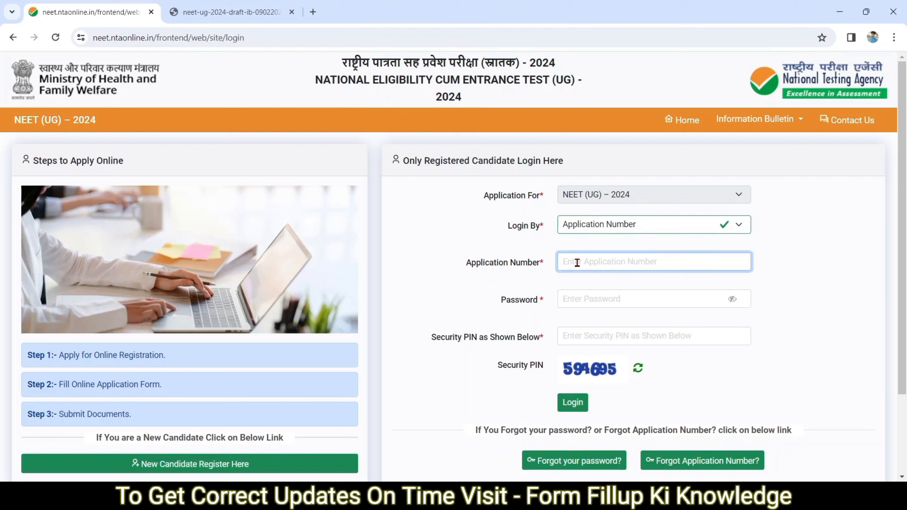
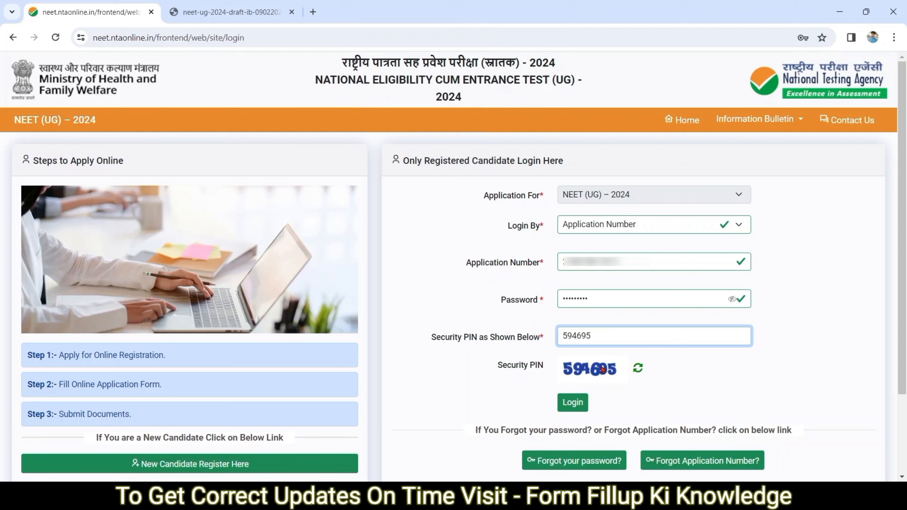
{"action": "left_click", "coordinate": [573, 403]}
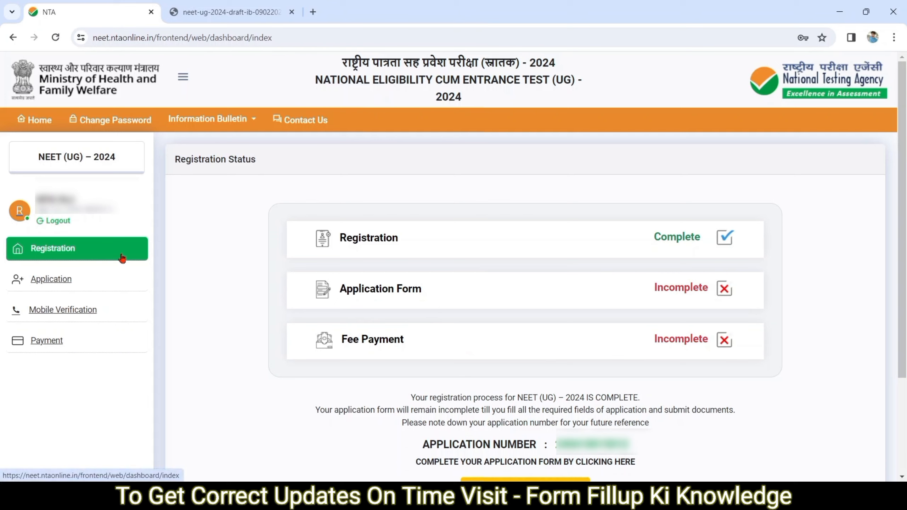
Request a mobile verification OTP with country code 91 and the captcha code
{"action": "left_click", "coordinate": [81, 311]}
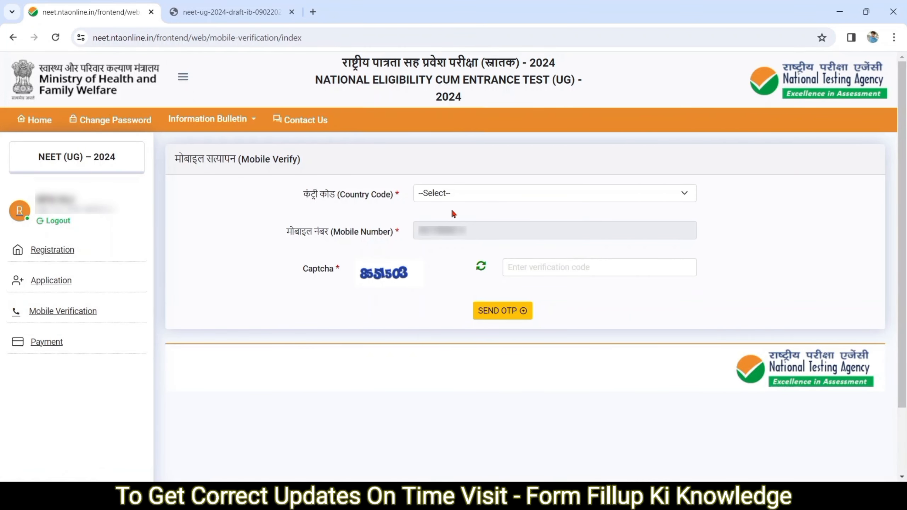
{"action": "left_click", "coordinate": [444, 193]}
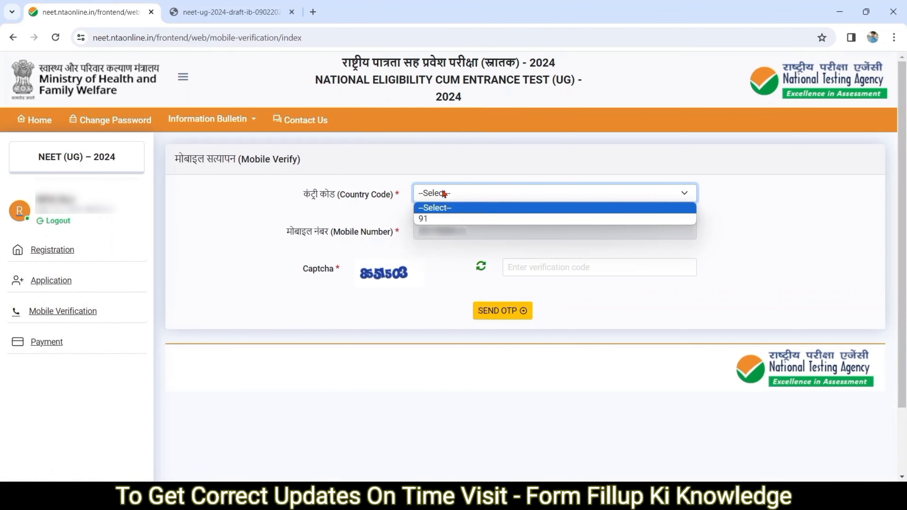
{"action": "left_click", "coordinate": [430, 219]}
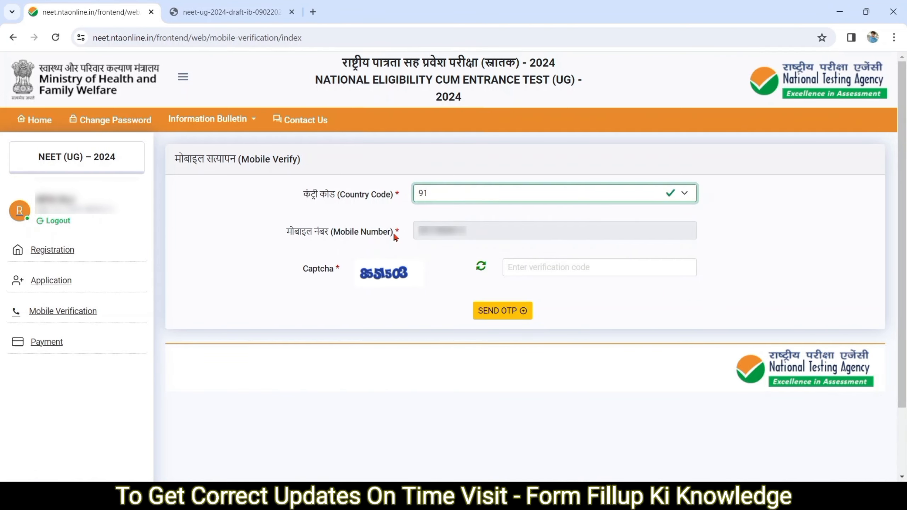
{"action": "left_click", "coordinate": [526, 265]}
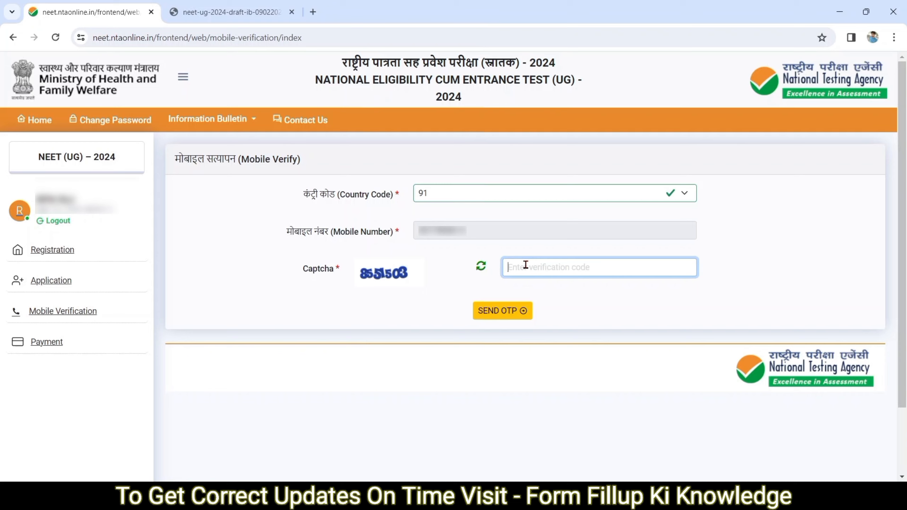
{"action": "type", "text": "8551503"}
{"action": "left_click", "coordinate": [511, 311]}
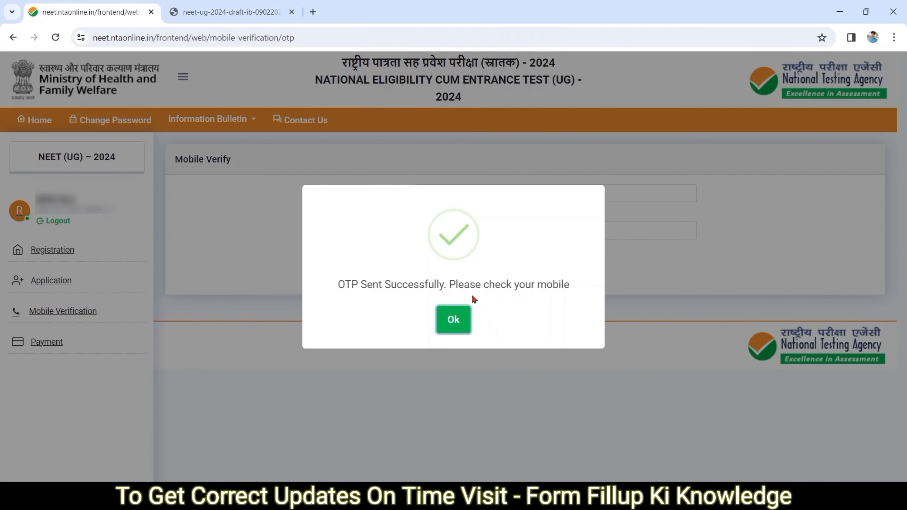
{"action": "left_click", "coordinate": [454, 320]}
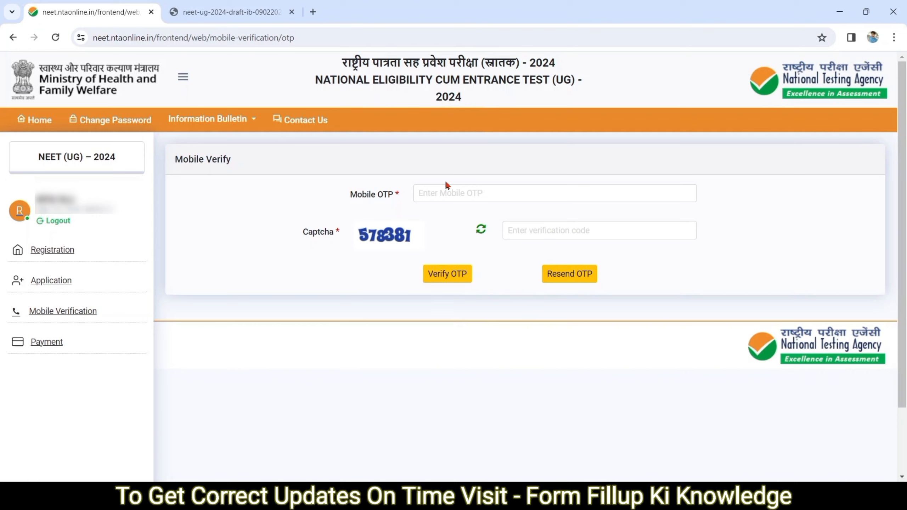
Enter the mobile OTP and captcha to verify the mobile number, then dismiss the confirmation
{"action": "left_click", "coordinate": [441, 188]}
{"action": "left_click", "coordinate": [524, 229]}
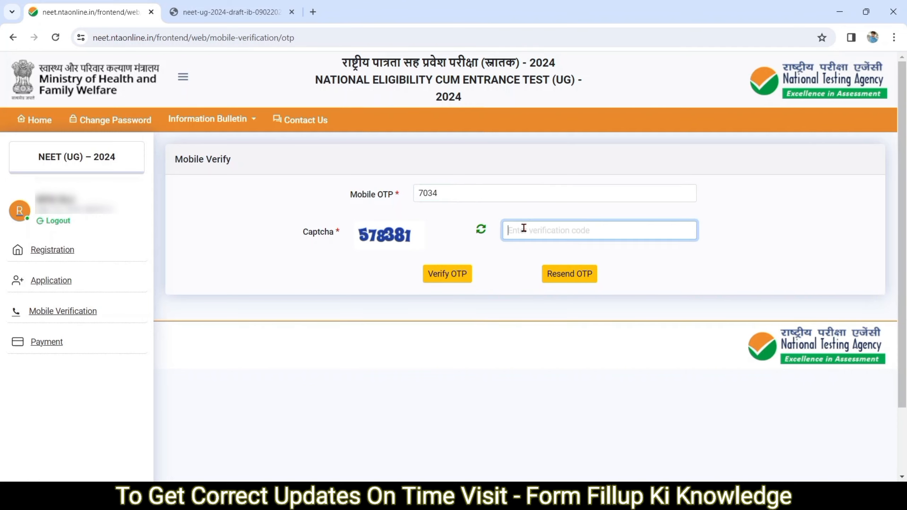
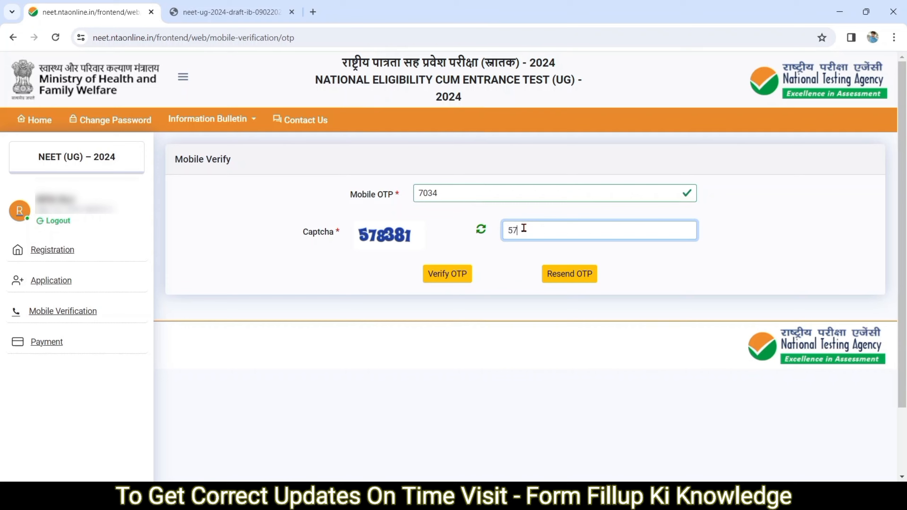
{"action": "left_click", "coordinate": [447, 273]}
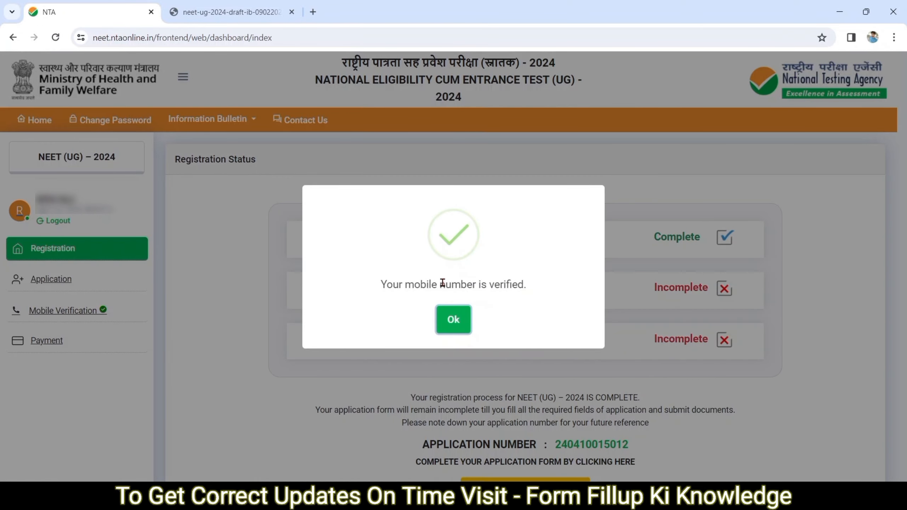
{"action": "left_click", "coordinate": [453, 320]}
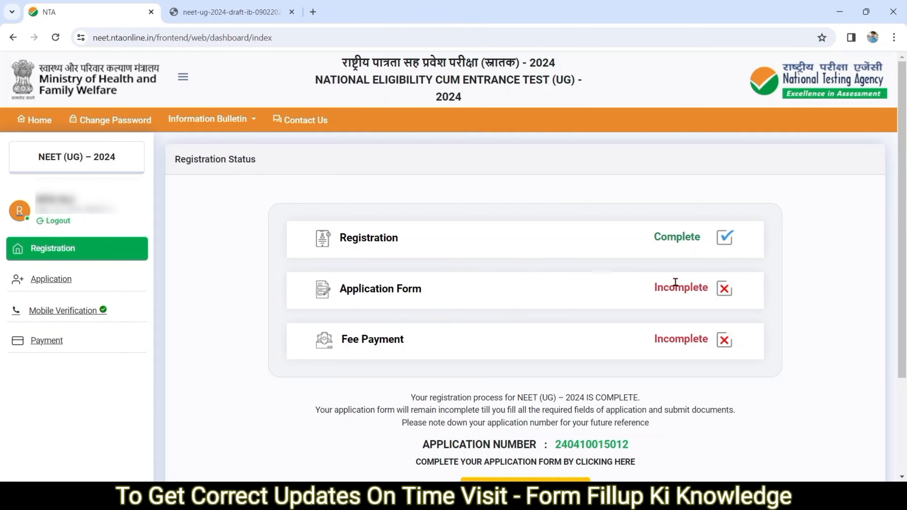
Check the Application Status list, all sections incomplete, then open the Contact Details form
{"action": "left_click", "coordinate": [50, 280]}
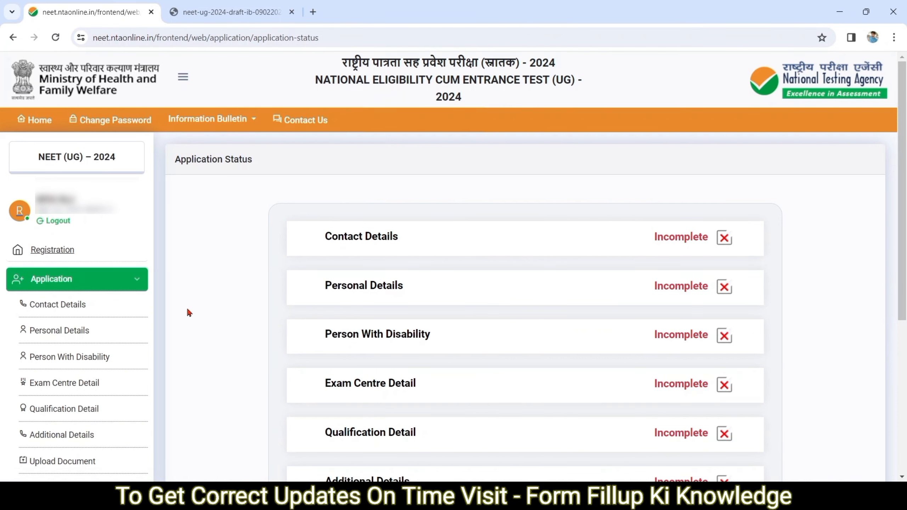
{"action": "scroll", "coordinate": [189, 312], "scroll_direction": "down", "scroll_amount": 5}
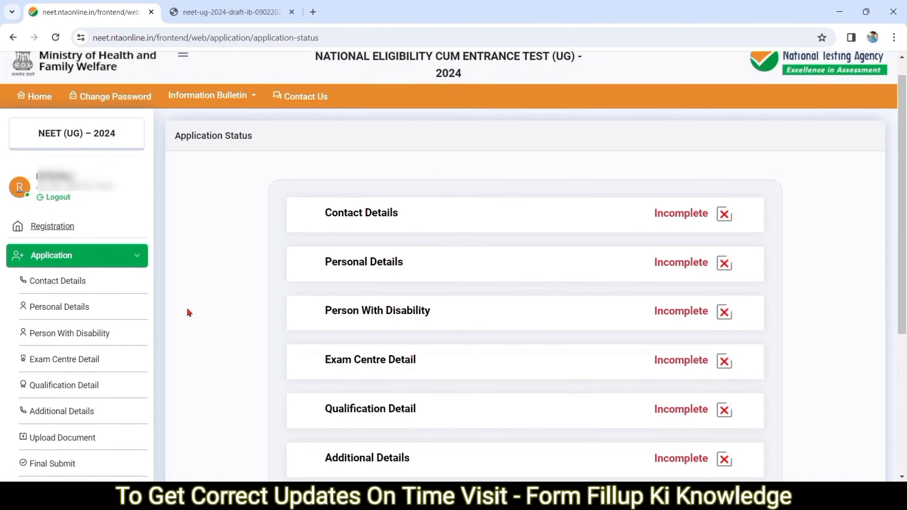
{"action": "scroll", "coordinate": [188, 312], "scroll_direction": "up", "scroll_amount": 3}
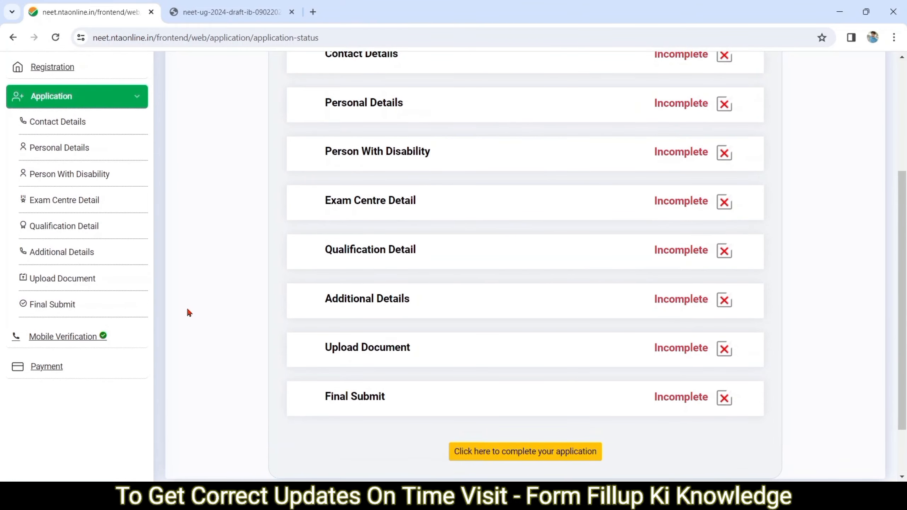
{"action": "scroll", "coordinate": [188, 313], "scroll_direction": "up", "scroll_amount": 2}
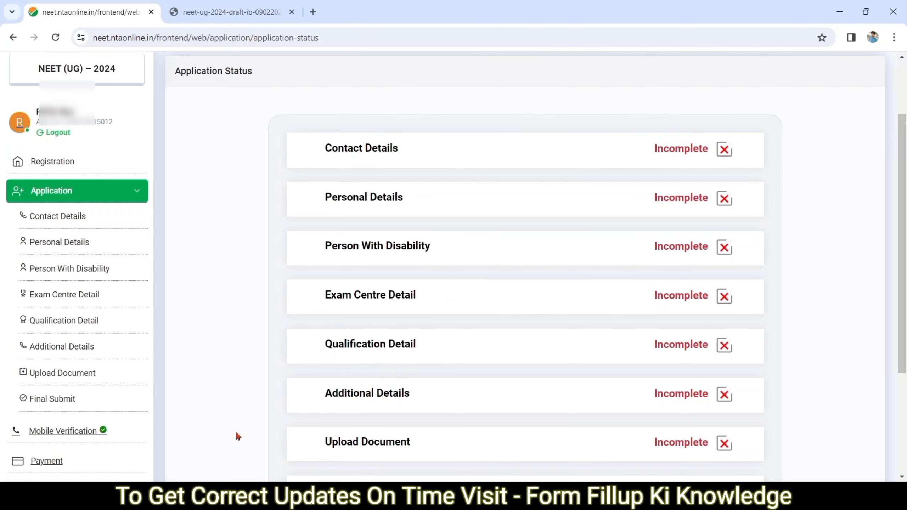
{"action": "scroll", "coordinate": [237, 436], "scroll_direction": "down", "scroll_amount": 3}
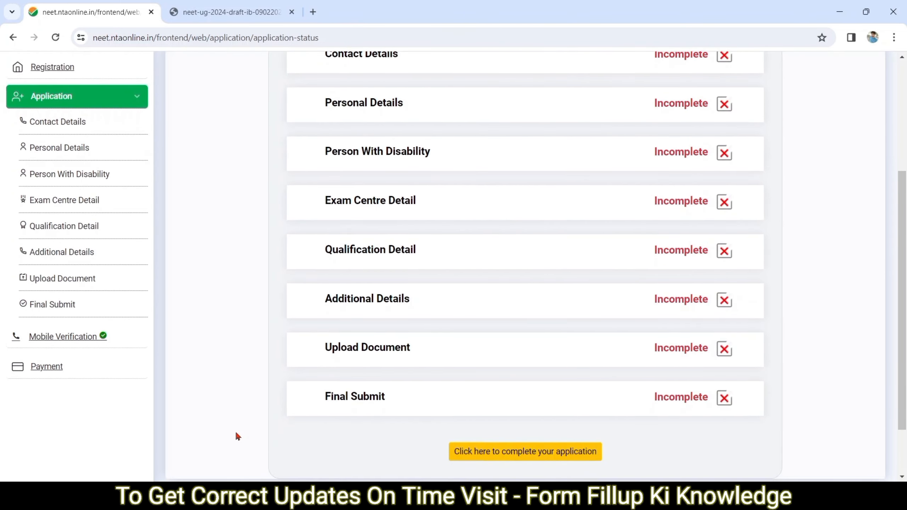
{"action": "scroll", "coordinate": [236, 431], "scroll_direction": "up", "scroll_amount": 5}
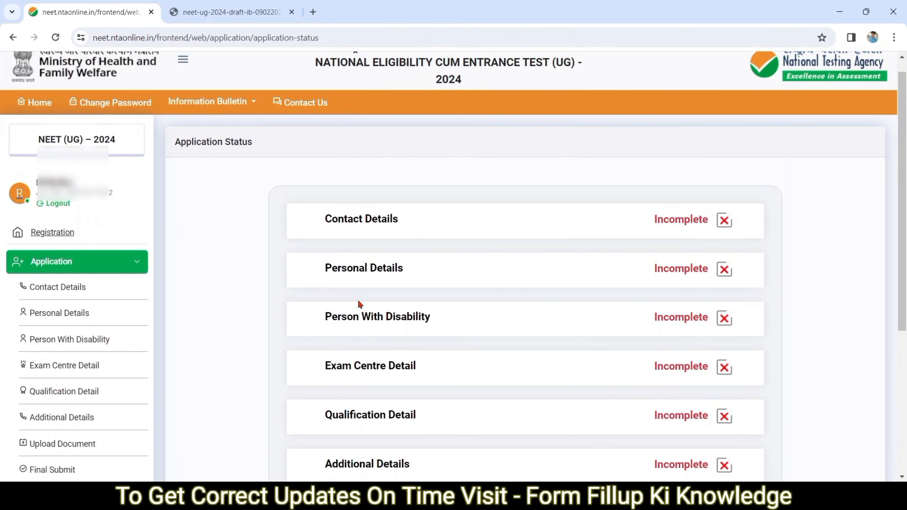
{"action": "left_click", "coordinate": [71, 289]}
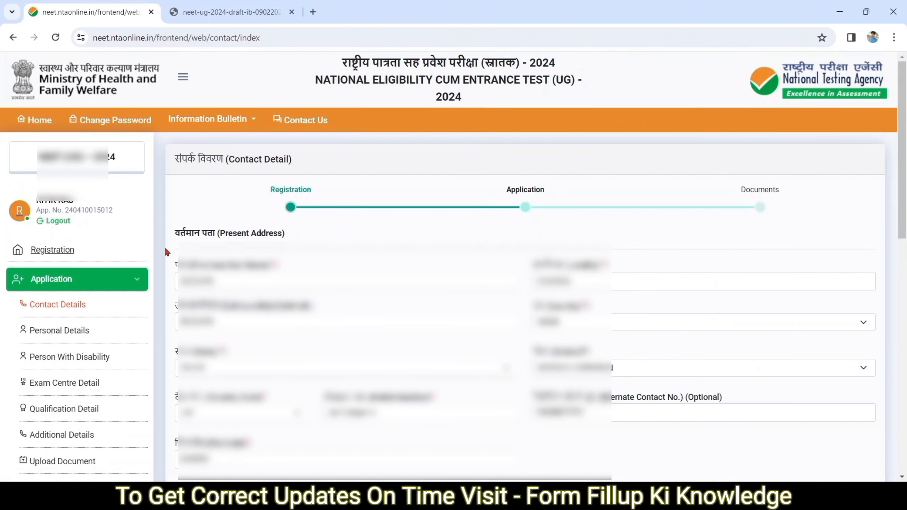
Go through the emergency mobile number and emergency email fields of the contact form
{"action": "scroll", "coordinate": [167, 252], "scroll_direction": "down", "scroll_amount": 4}
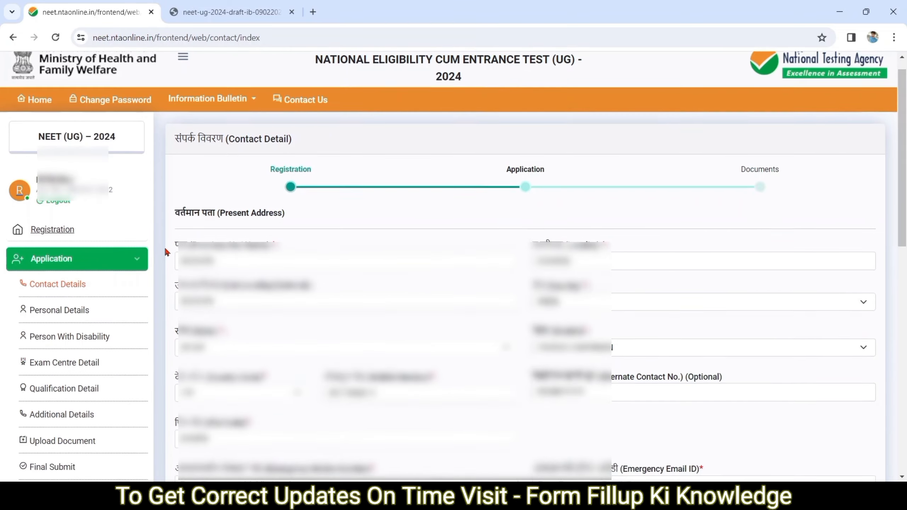
{"action": "scroll", "coordinate": [167, 252], "scroll_direction": "down", "scroll_amount": 4}
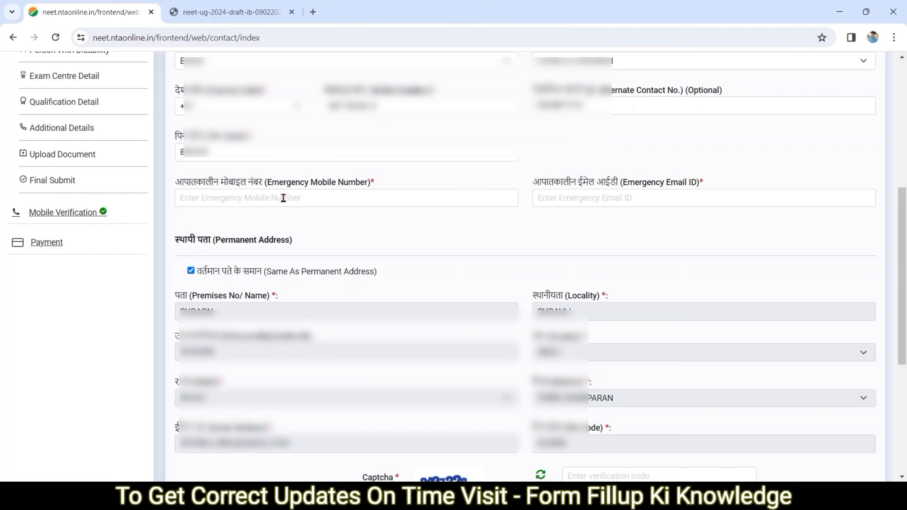
{"action": "left_click", "coordinate": [283, 198]}
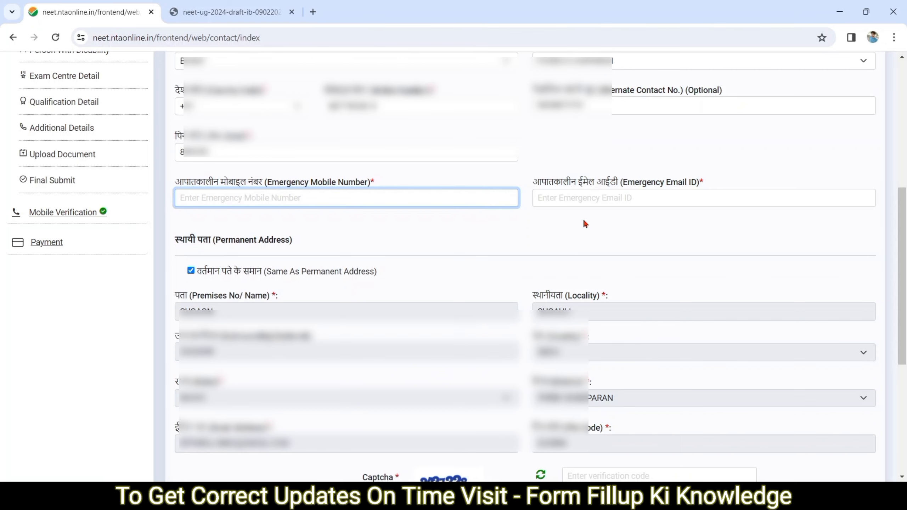
{"action": "left_click", "coordinate": [579, 202]}
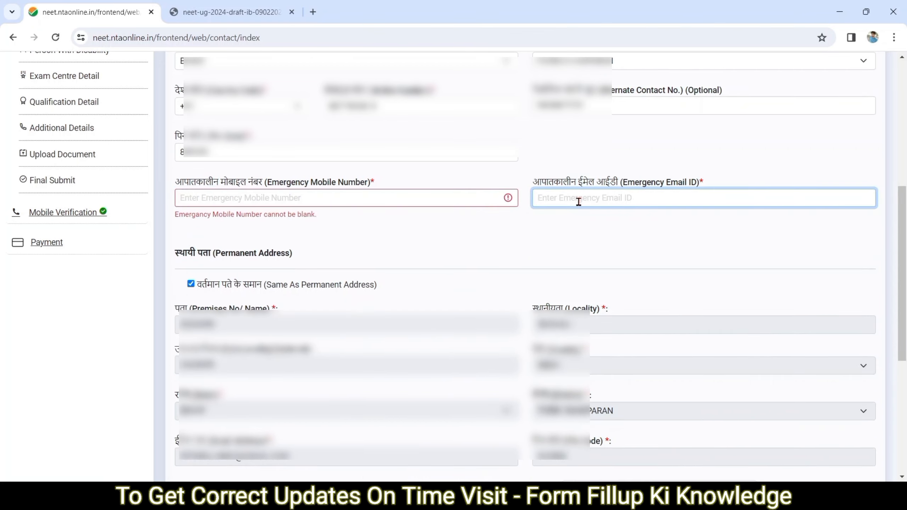
{"action": "left_click", "coordinate": [534, 241]}
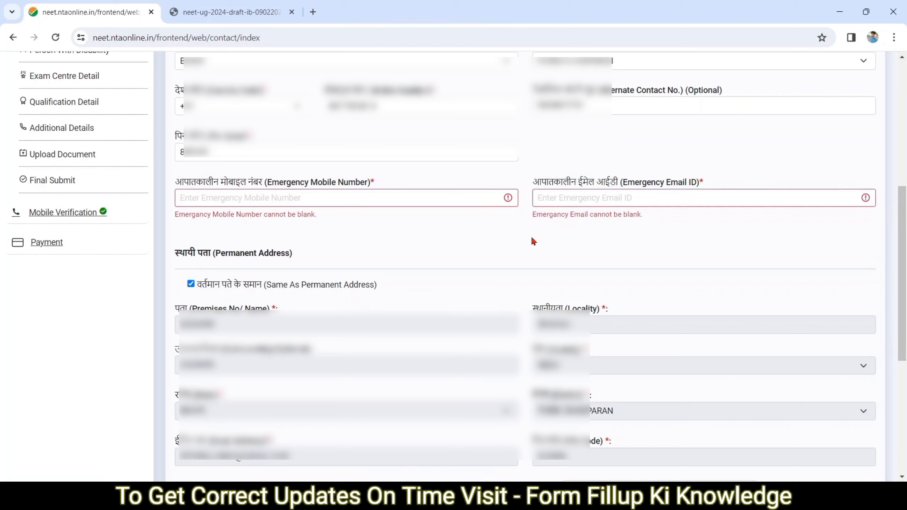
{"action": "left_click", "coordinate": [574, 199]}
{"action": "left_click", "coordinate": [505, 272]}
{"action": "scroll", "coordinate": [506, 273], "scroll_direction": "down", "scroll_amount": 6}
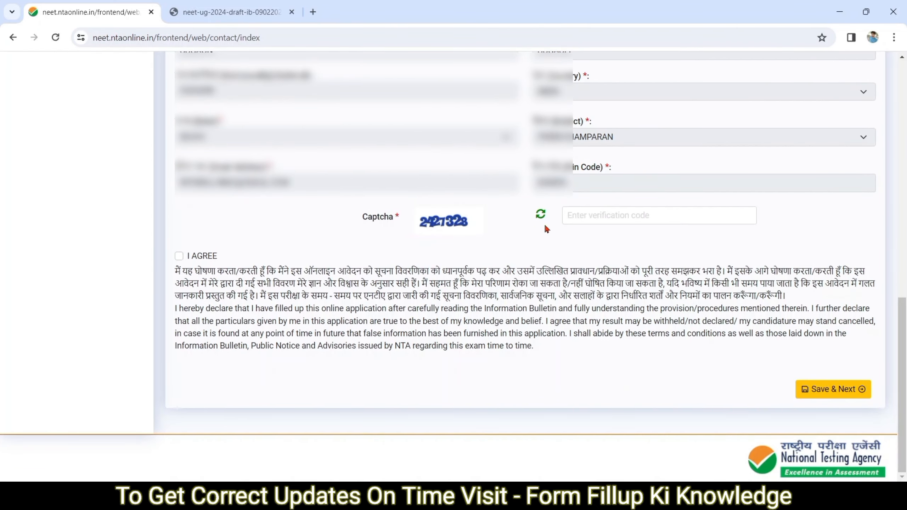
Enter the captcha, tick I AGREE, and save the contact details with Save & Next
{"action": "left_click", "coordinate": [592, 215]}
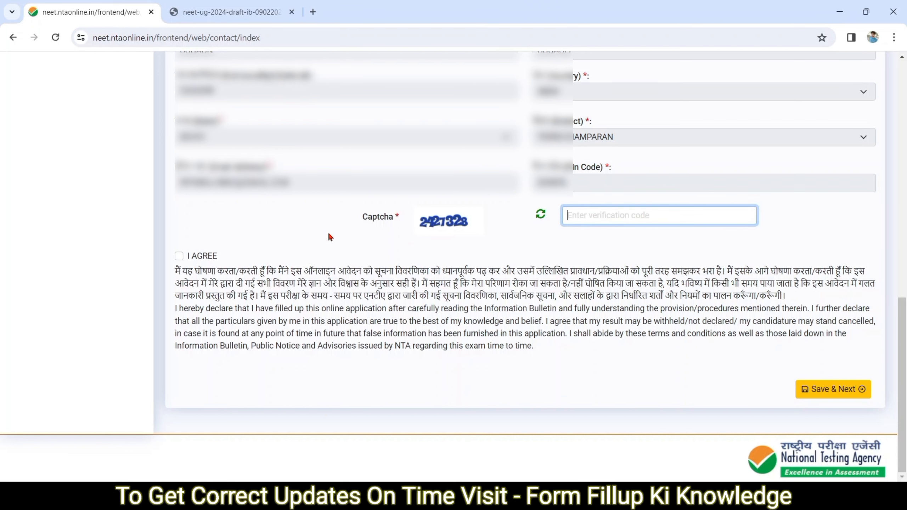
{"action": "left_click", "coordinate": [179, 256]}
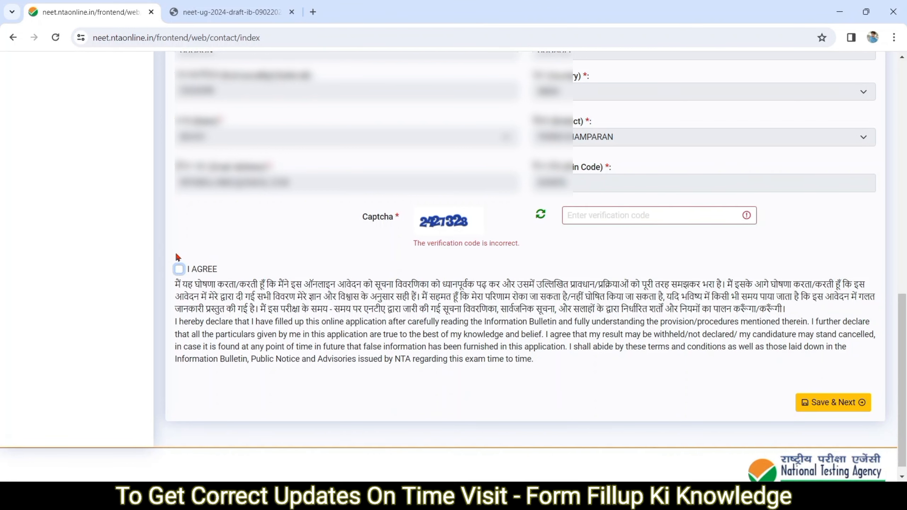
{"action": "left_click", "coordinate": [179, 269]}
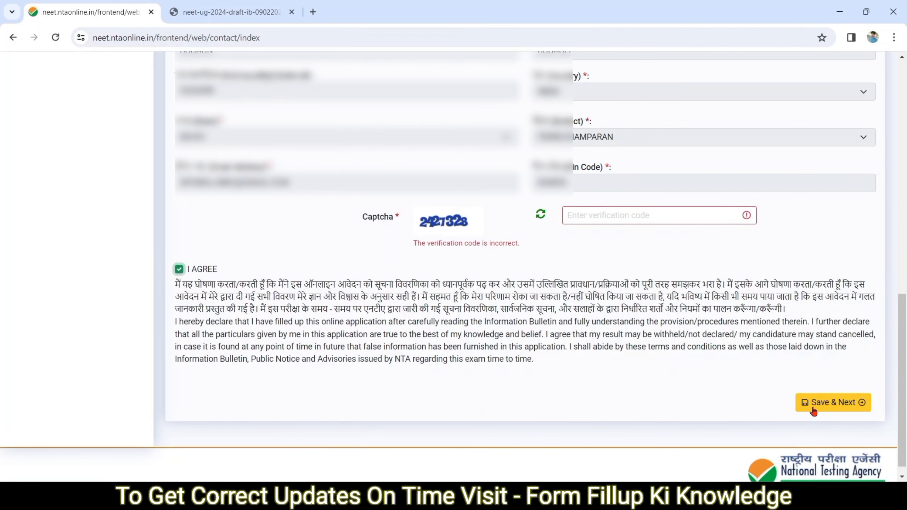
{"action": "type", "text": "2427328"}
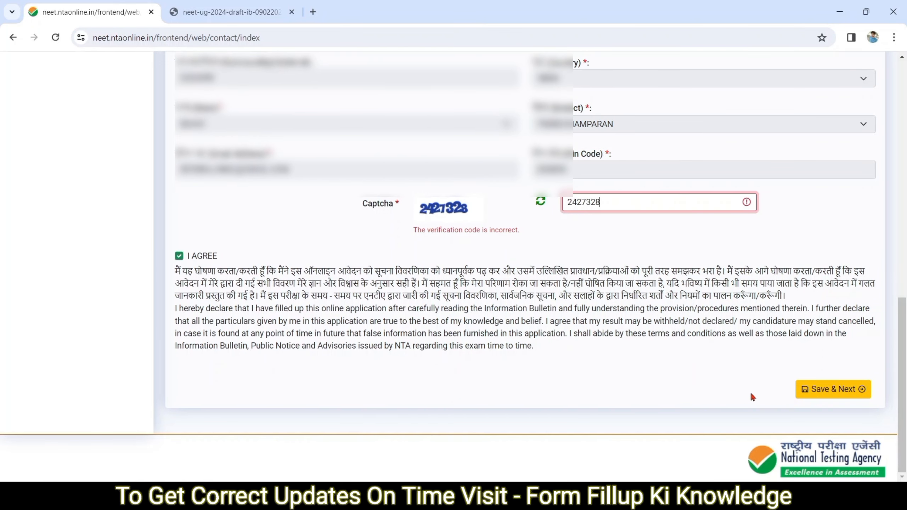
{"action": "left_click", "coordinate": [814, 390]}
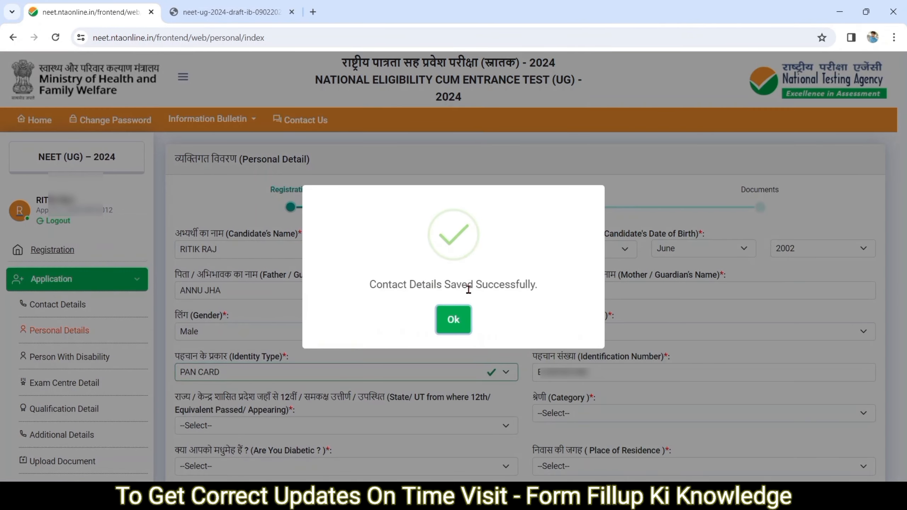
Dismiss the saved confirmation and set the 12th-passed state to BIHAR
{"action": "left_click", "coordinate": [452, 326]}
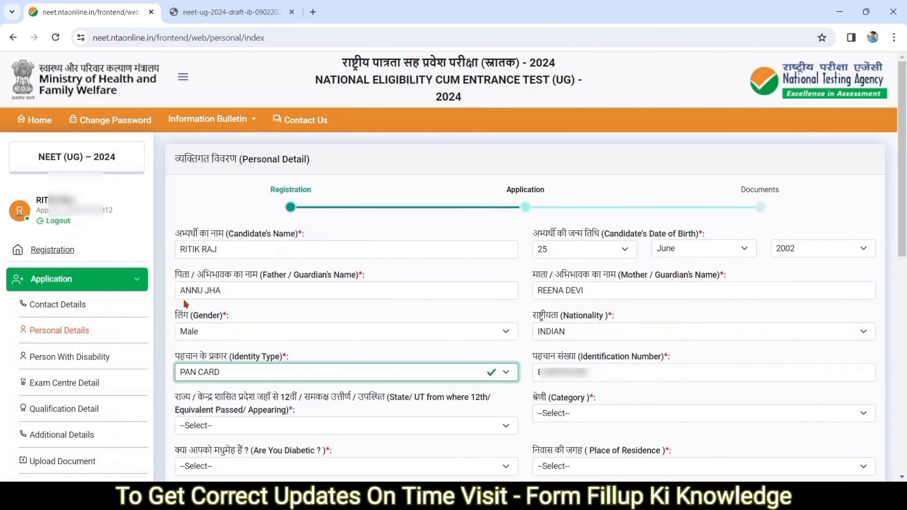
{"action": "left_click", "coordinate": [161, 323]}
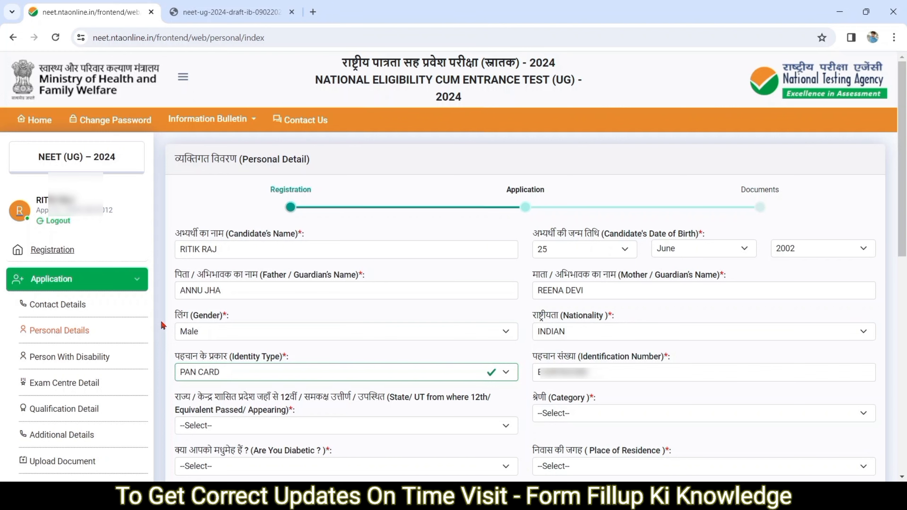
{"action": "scroll", "coordinate": [161, 325], "scroll_direction": "down", "scroll_amount": 3}
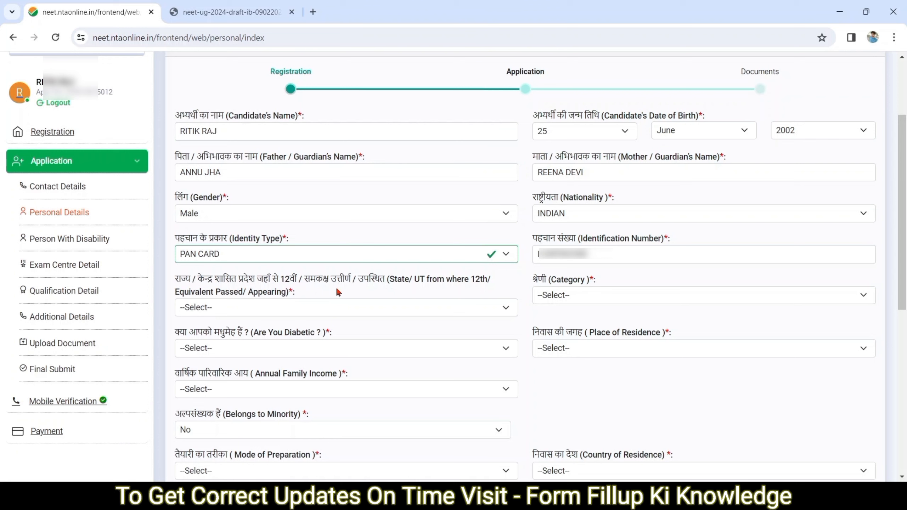
{"action": "left_click", "coordinate": [275, 308]}
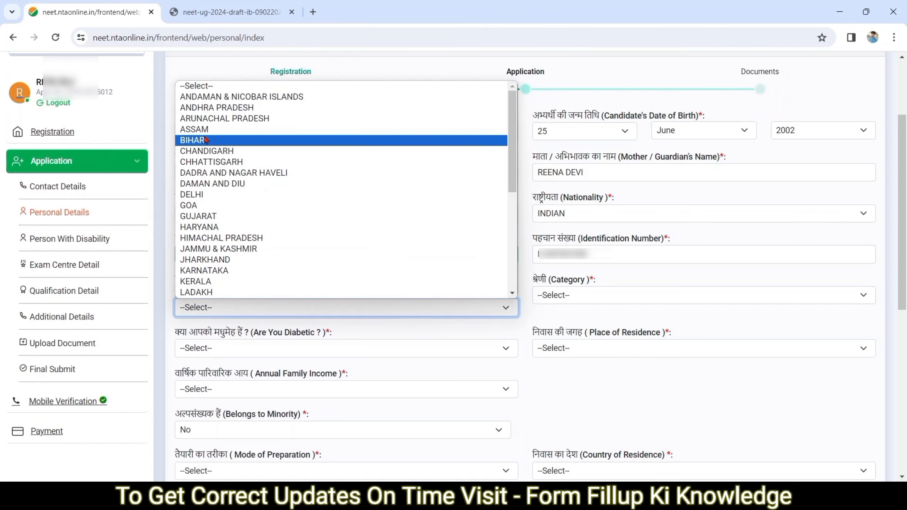
{"action": "left_click", "coordinate": [198, 140]}
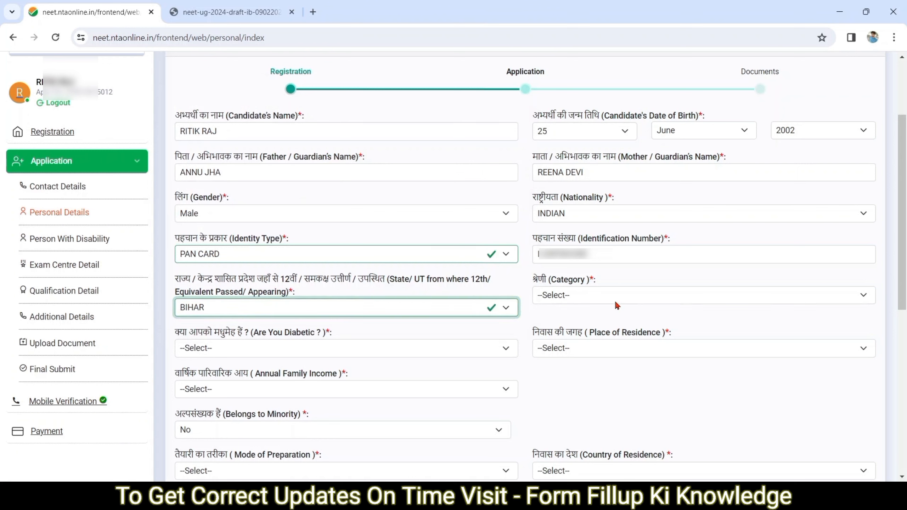
Set the category to General, after briefly switching to Gen-EWS
{"action": "left_click", "coordinate": [568, 301]}
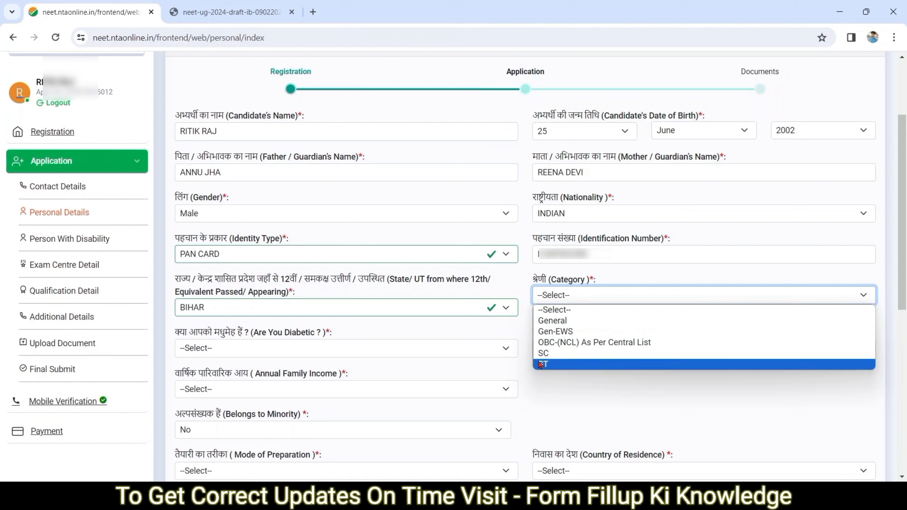
{"action": "left_click", "coordinate": [558, 322]}
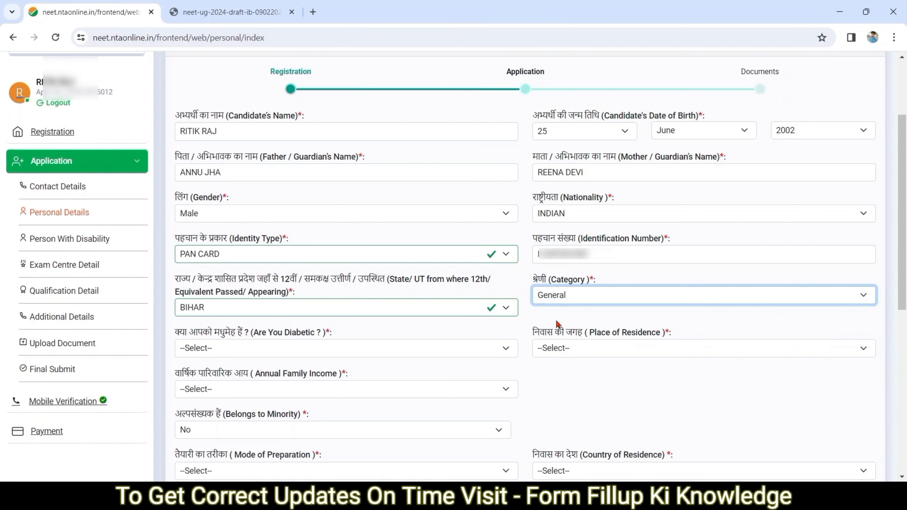
{"action": "left_click", "coordinate": [566, 297]}
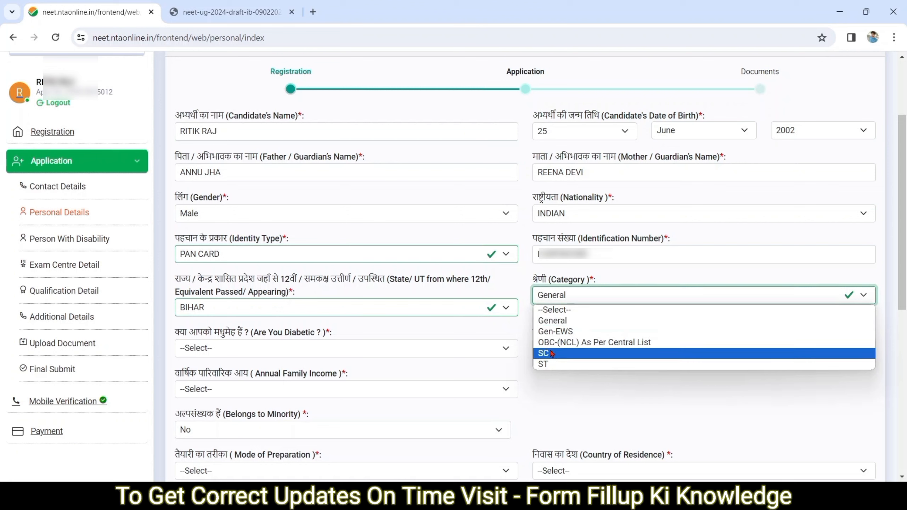
{"action": "left_click", "coordinate": [556, 333]}
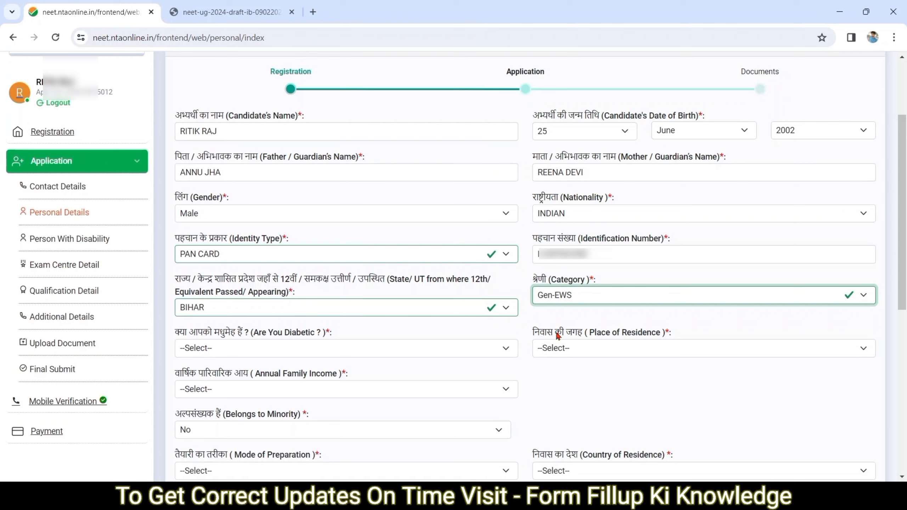
{"action": "left_click", "coordinate": [560, 299]}
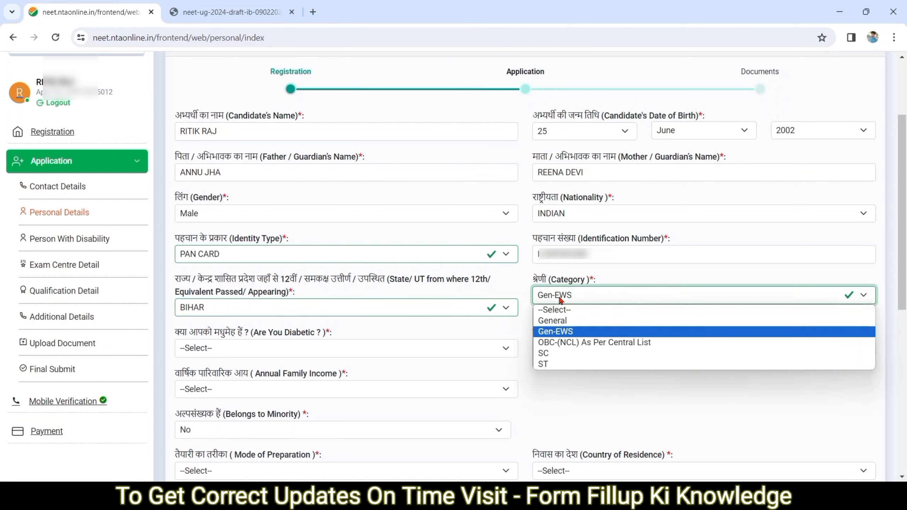
{"action": "left_click", "coordinate": [556, 321]}
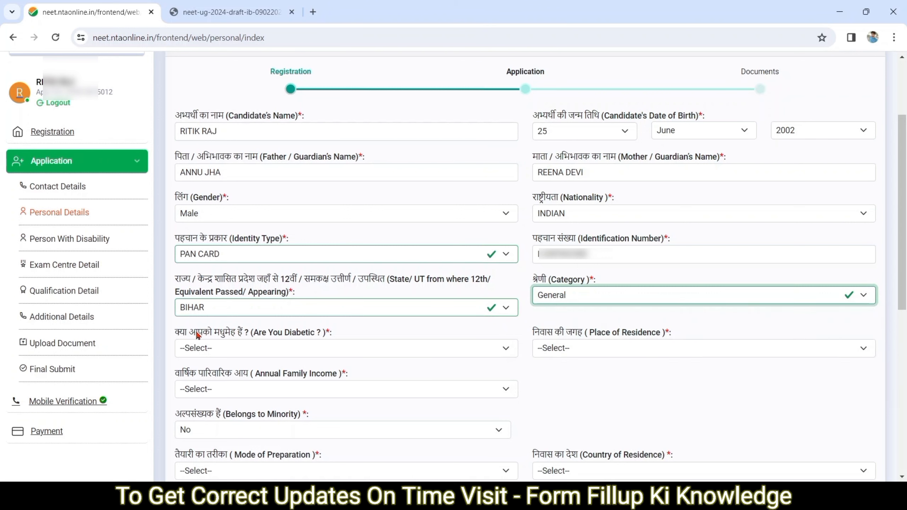
{"action": "left_click", "coordinate": [291, 349]}
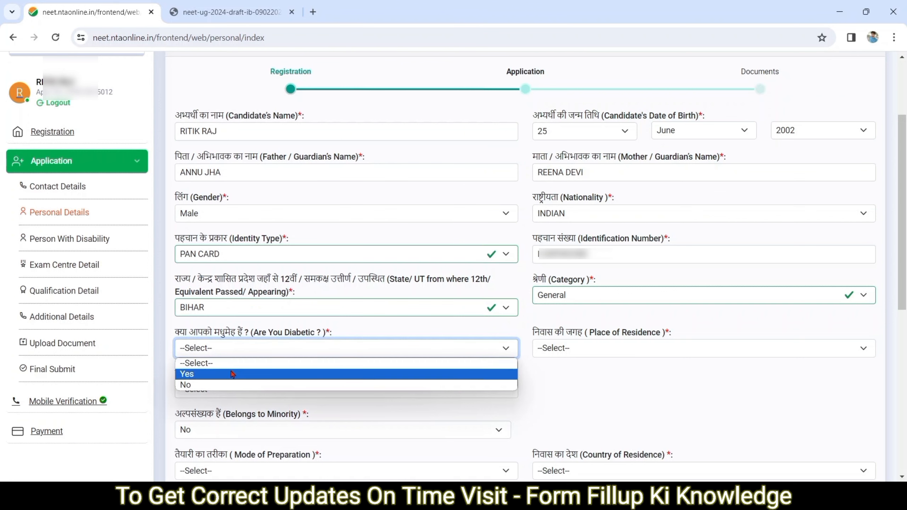
{"action": "left_click", "coordinate": [199, 386]}
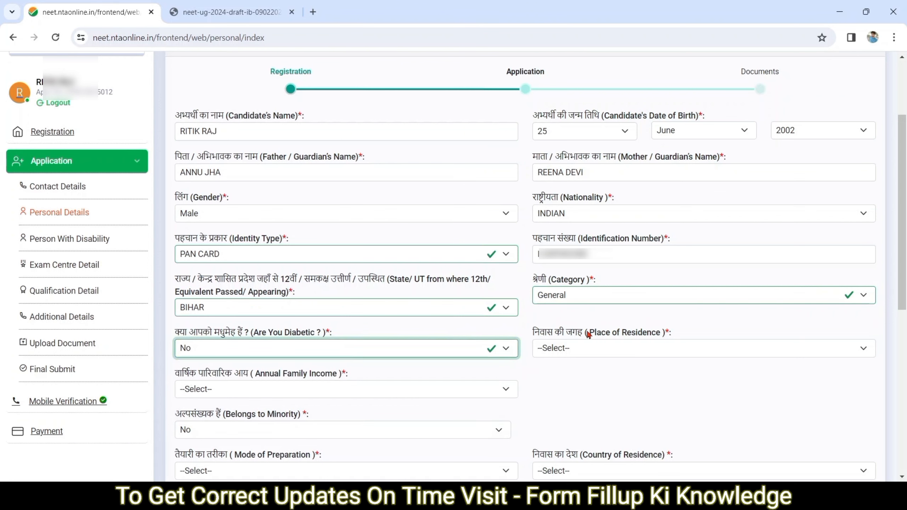
{"action": "left_click", "coordinate": [566, 350]}
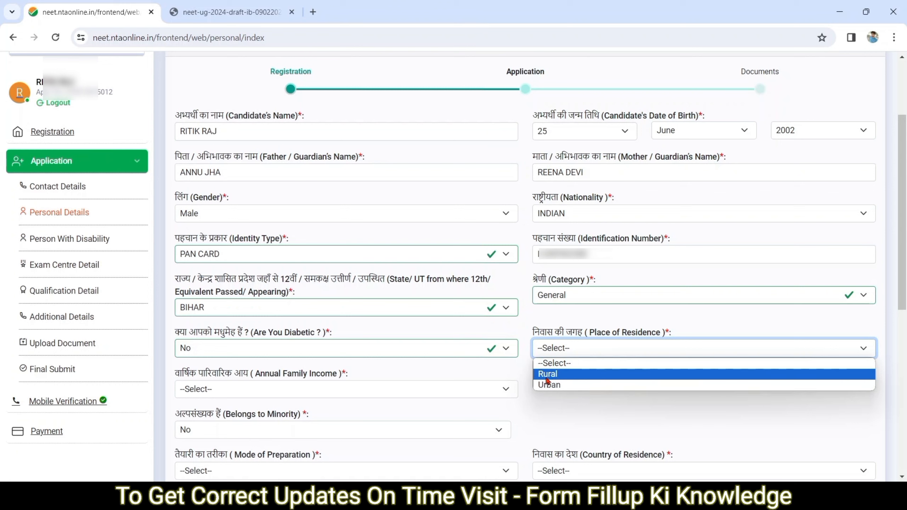
{"action": "left_click", "coordinate": [549, 375]}
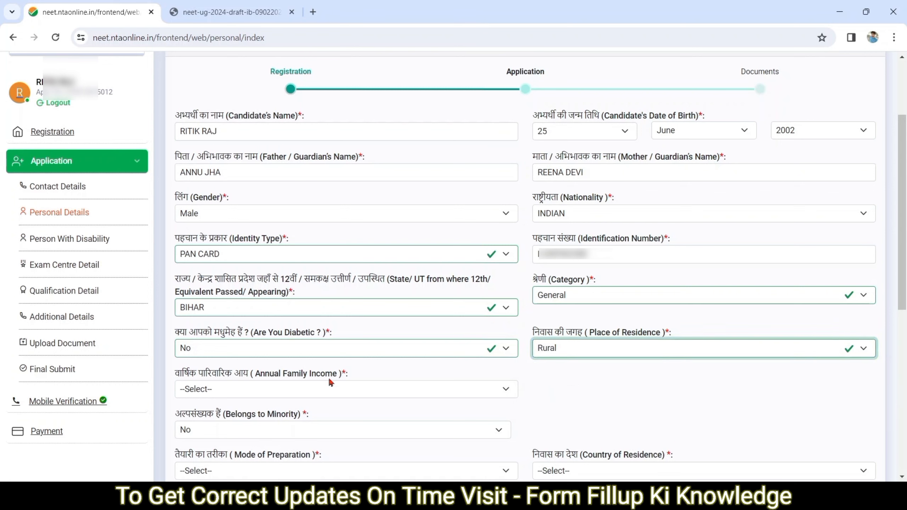
{"action": "left_click", "coordinate": [285, 388]}
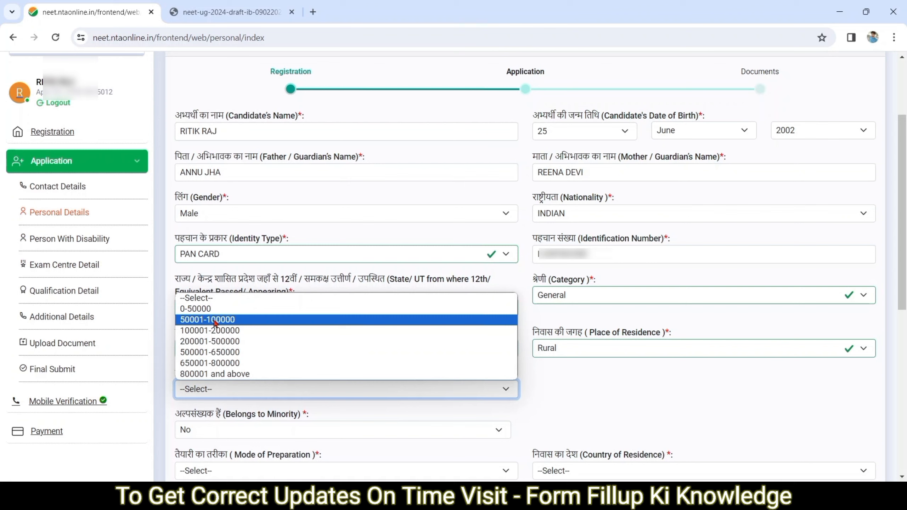
{"action": "left_click", "coordinate": [216, 320]}
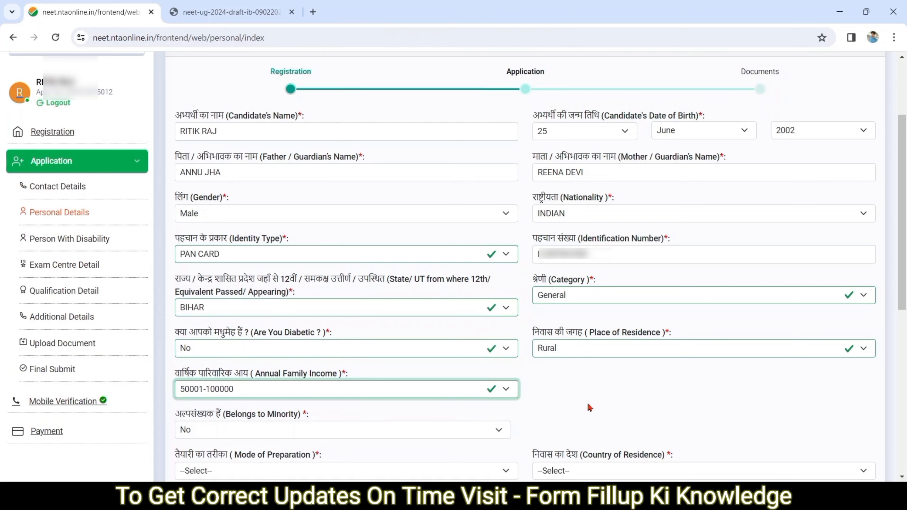
Keep minority status No, choose Self-Study preparation, and set country of residence to INDIA
{"action": "scroll", "coordinate": [591, 406], "scroll_direction": "down", "scroll_amount": 5}
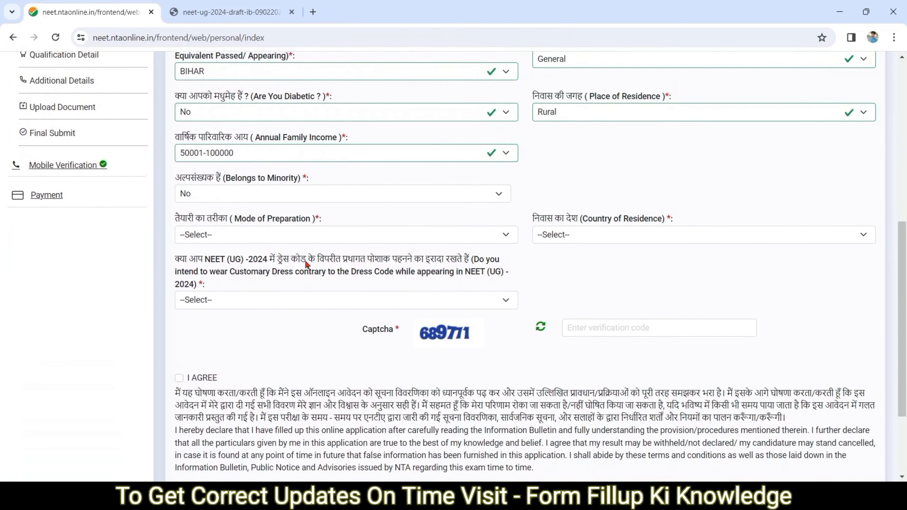
{"action": "left_click", "coordinate": [253, 200]}
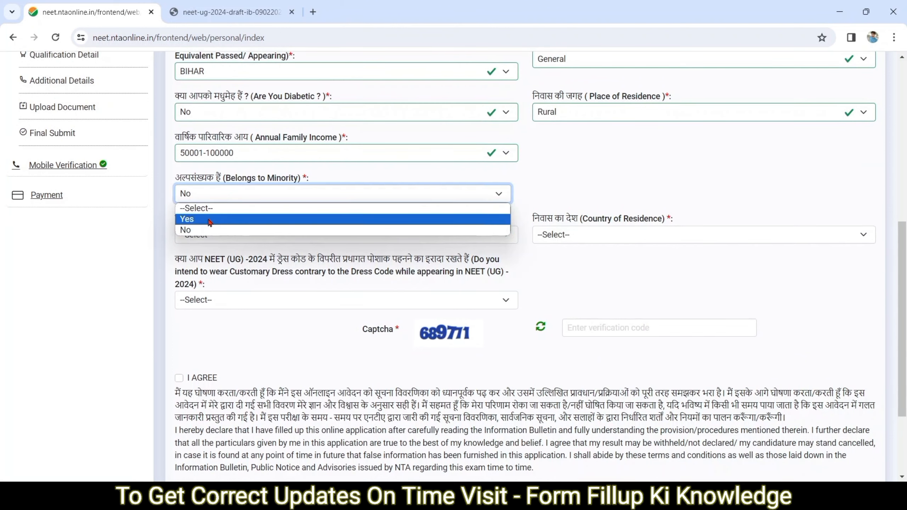
{"action": "left_click", "coordinate": [202, 230]}
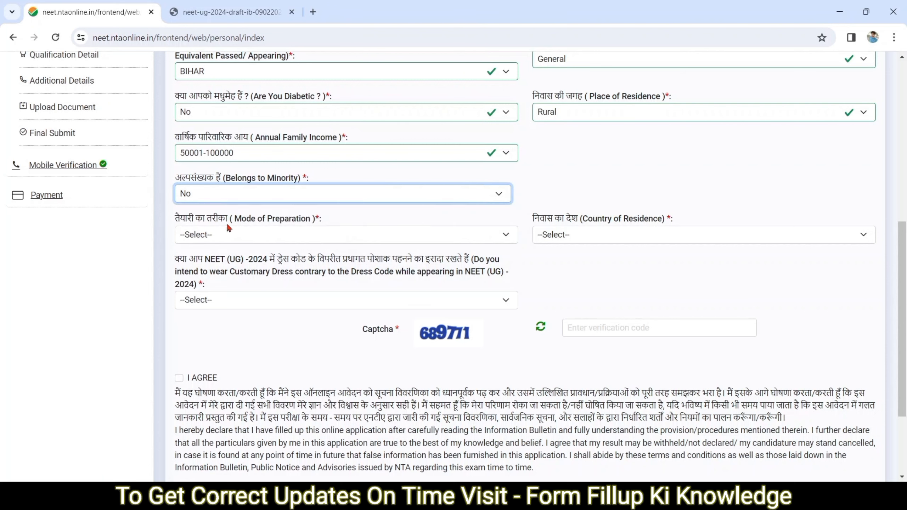
{"action": "left_click", "coordinate": [237, 237]}
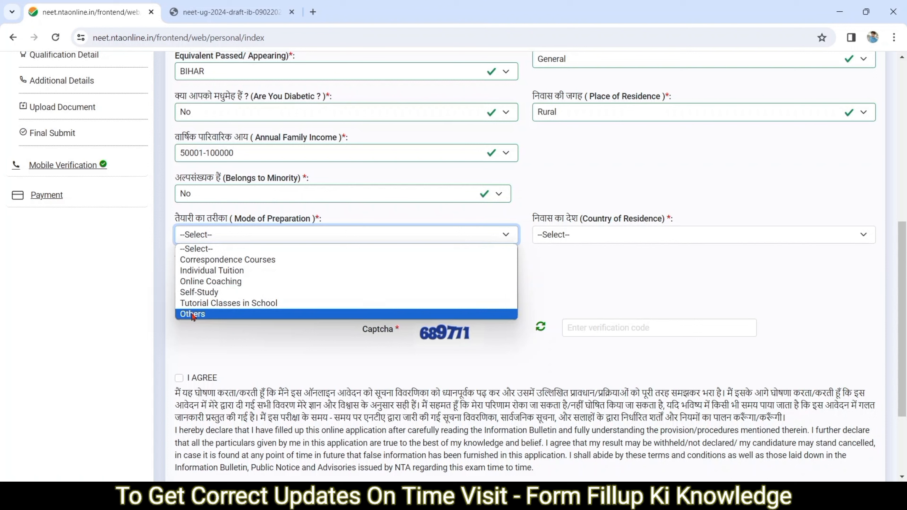
{"action": "left_click", "coordinate": [206, 293]}
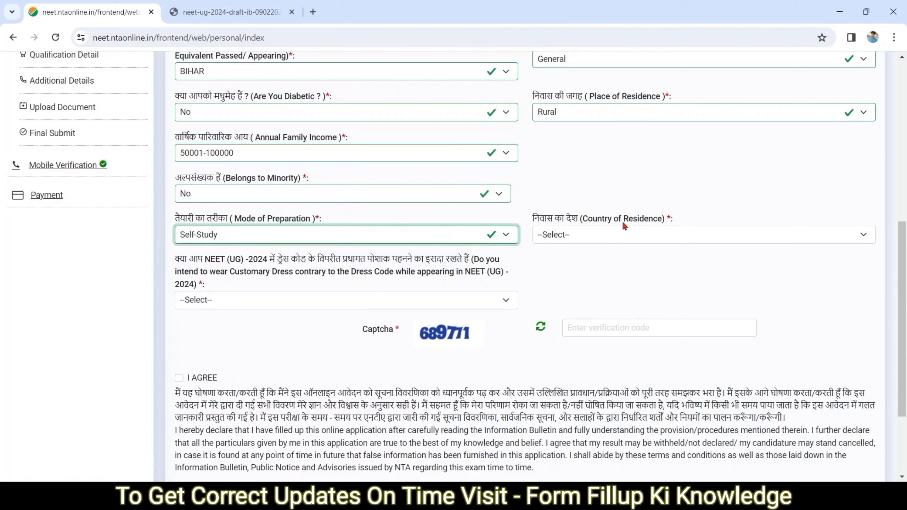
{"action": "left_click", "coordinate": [581, 236]}
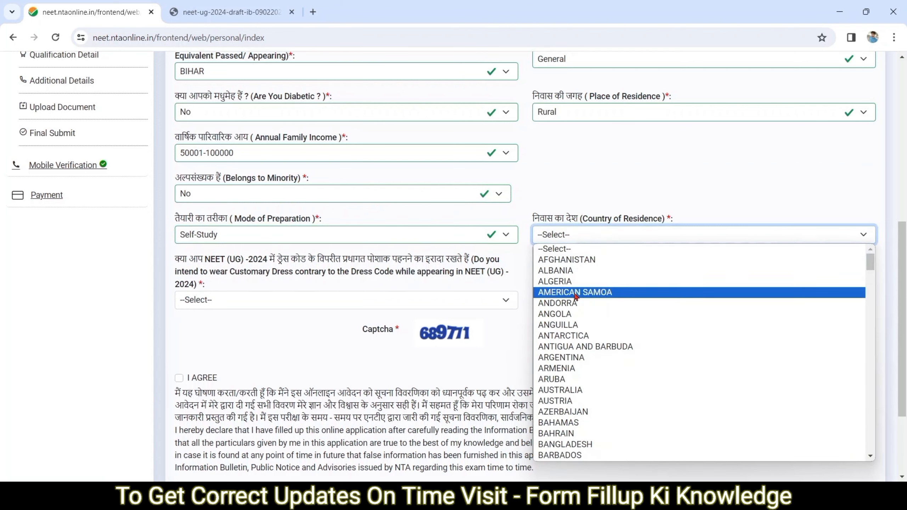
{"action": "key", "text": "Down"}
{"action": "key", "text": "Down"}
{"action": "key", "text": "Down"}
{"action": "key", "text": "Down"}
{"action": "key", "text": "Down"}
{"action": "key", "text": "Down"}
{"action": "key", "text": "Down"}
{"action": "key", "text": "Down"}
{"action": "key", "text": "Down"}
{"action": "key", "text": "Down"}
{"action": "key", "text": "Down"}
{"action": "key", "text": "Down"}
{"action": "key", "text": "Down"}
{"action": "key", "text": "Down"}
{"action": "key", "text": "Down"}
{"action": "key", "text": "Down"}
{"action": "key", "text": "Down"}
{"action": "key", "text": "Down"}
{"action": "key", "text": "Down"}
{"action": "key", "text": "Down"}
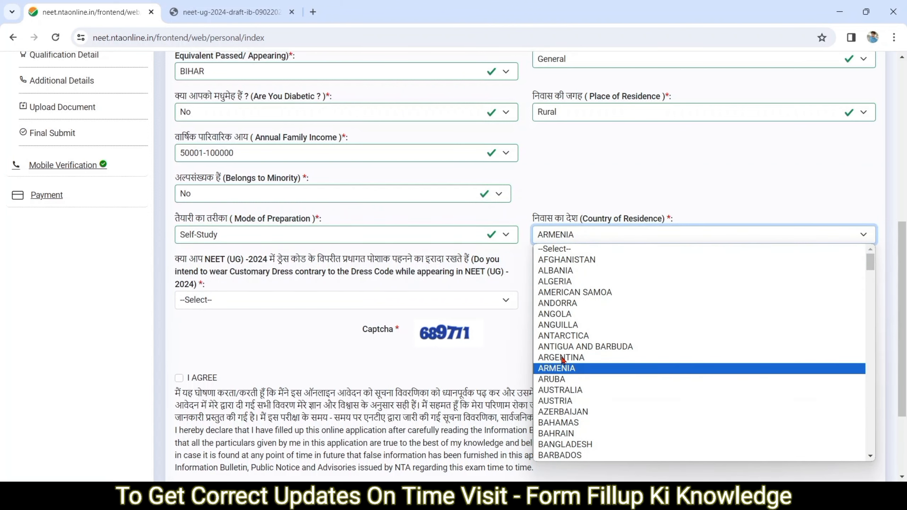
{"action": "key", "text": "Down"}
{"action": "key", "text": "Down"}
{"action": "key", "text": "Down"}
{"action": "key", "text": "Down"}
{"action": "key", "text": "Down"}
{"action": "key", "text": "Down"}
{"action": "key", "text": "Down"}
{"action": "key", "text": "Down"}
{"action": "key", "text": "Down"}
{"action": "key", "text": "Down"}
{"action": "key", "text": "Down"}
{"action": "key", "text": "Down"}
{"action": "key", "text": "Down"}
{"action": "key", "text": "Down"}
{"action": "key", "text": "Down"}
{"action": "key", "text": "Down"}
{"action": "key", "text": "Down"}
{"action": "key", "text": "Down"}
{"action": "key", "text": "Down"}
{"action": "key", "text": "Down"}
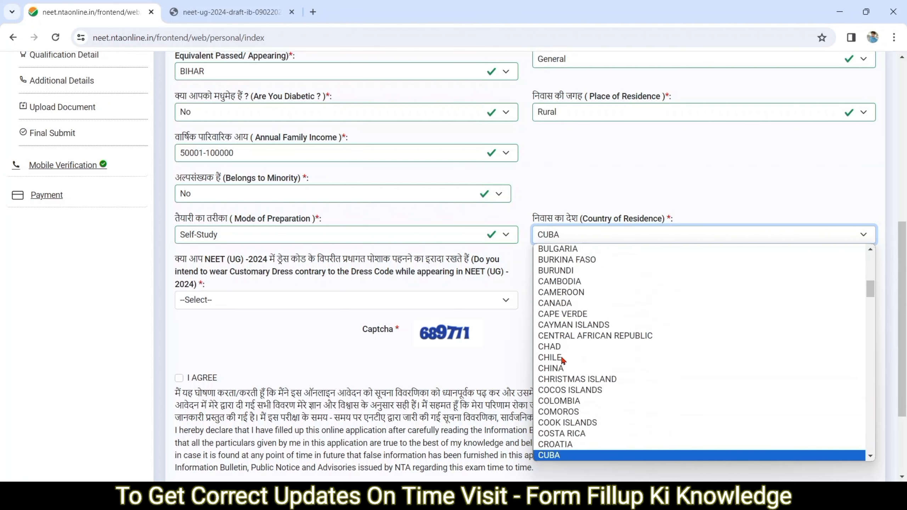
{"action": "key", "text": "Down"}
{"action": "key", "text": "Down"}
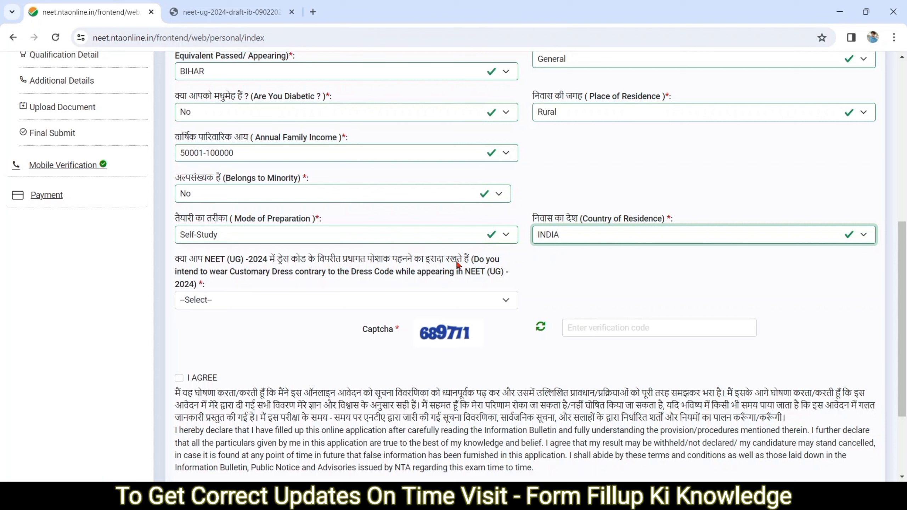
Answer No to the customary dress question, enter the captcha, and accept the declaration
{"action": "left_click", "coordinate": [234, 303]}
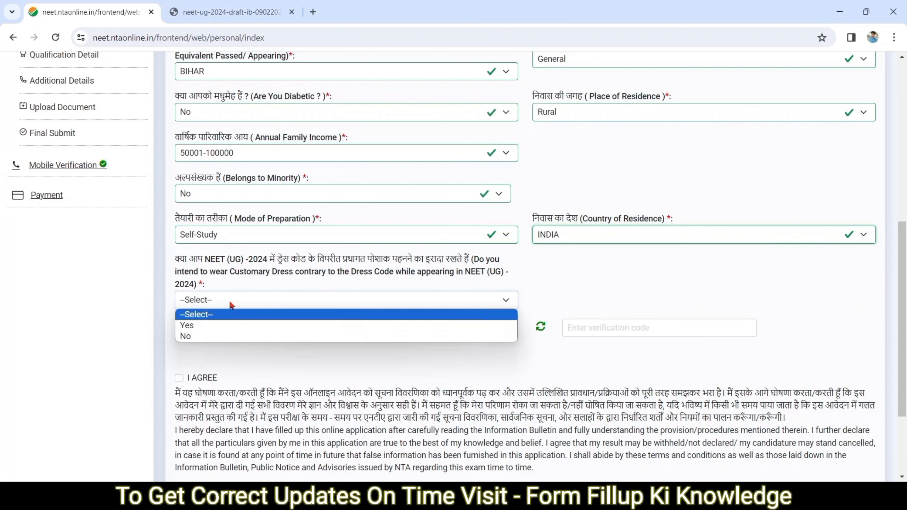
{"action": "left_click", "coordinate": [187, 336]}
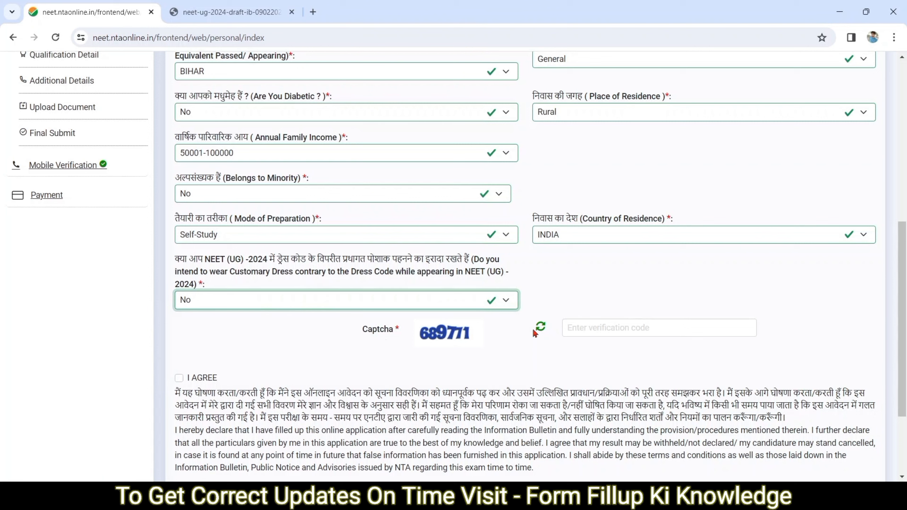
{"action": "left_click", "coordinate": [583, 328]}
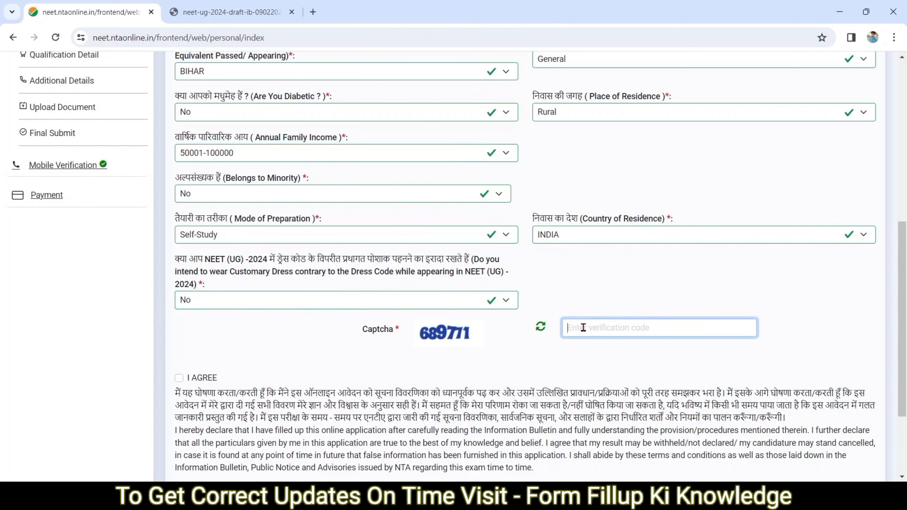
{"action": "type", "text": "689771"}
{"action": "scroll", "coordinate": [584, 328], "scroll_direction": "down", "scroll_amount": 3}
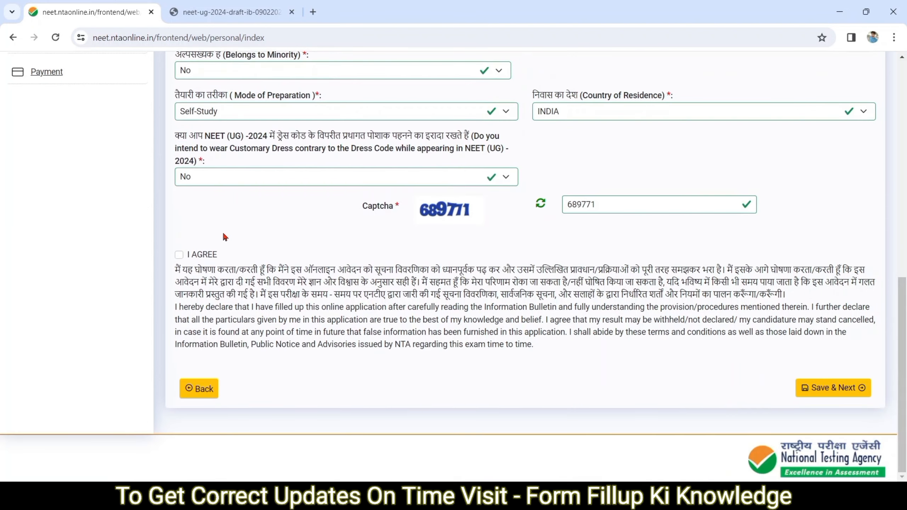
{"action": "left_click", "coordinate": [180, 256]}
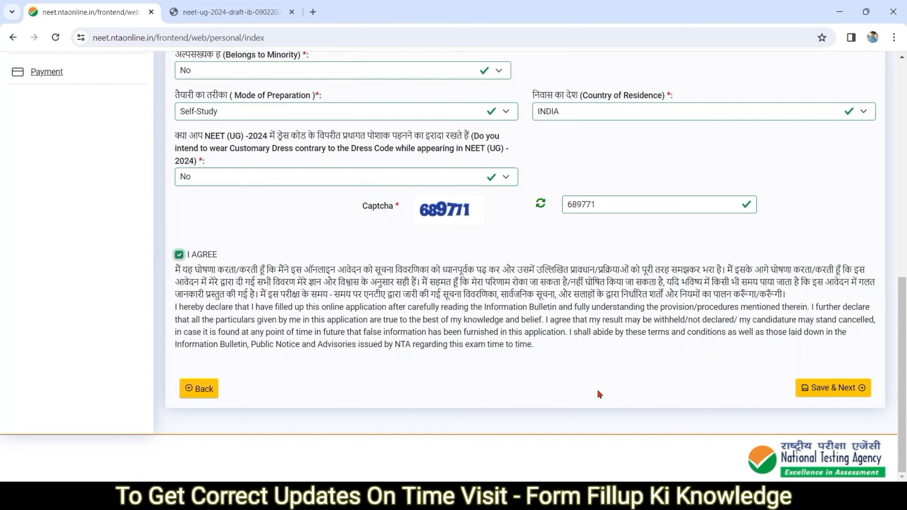
Save the personal details, then answer No to PwD candidate after briefly trying Yes
{"action": "left_click", "coordinate": [821, 393]}
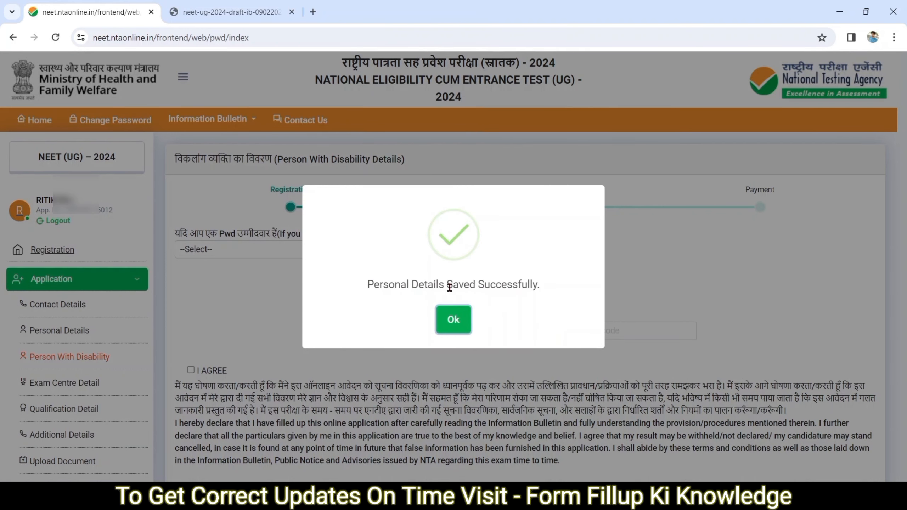
{"action": "left_click", "coordinate": [452, 320]}
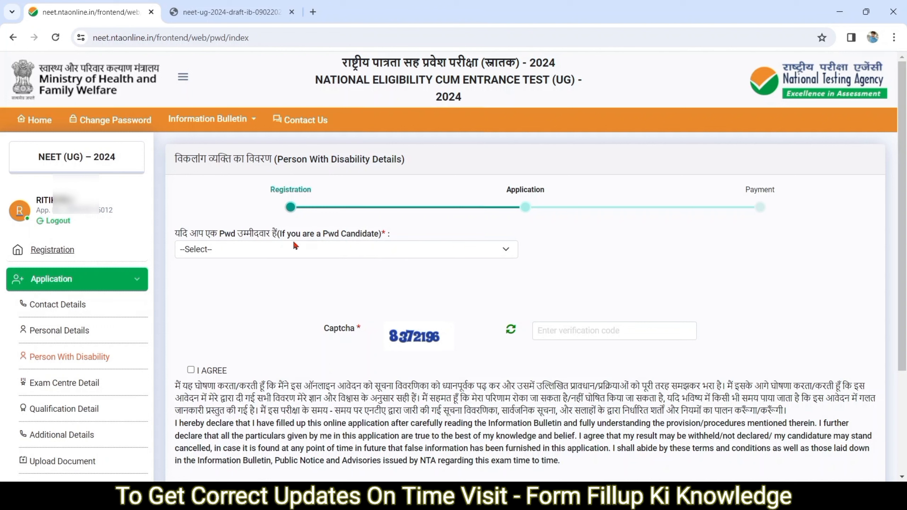
{"action": "left_click", "coordinate": [263, 249]}
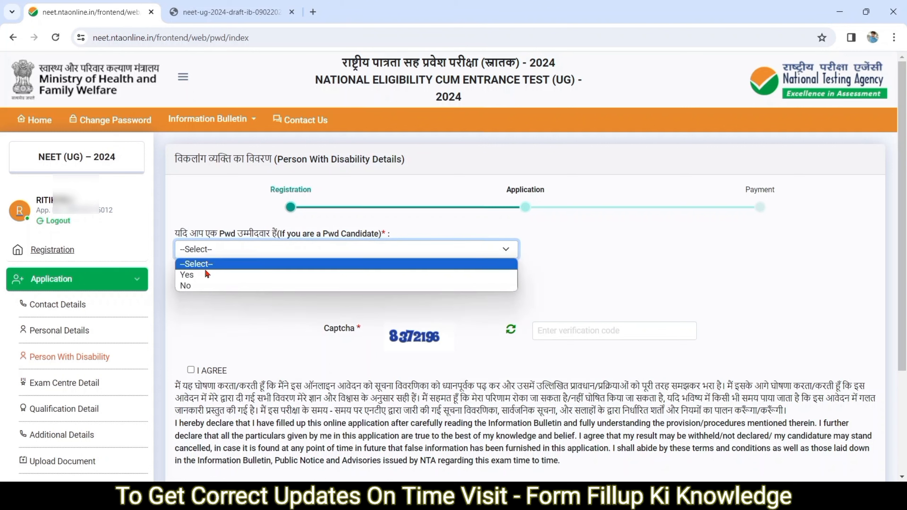
{"action": "left_click", "coordinate": [185, 286]}
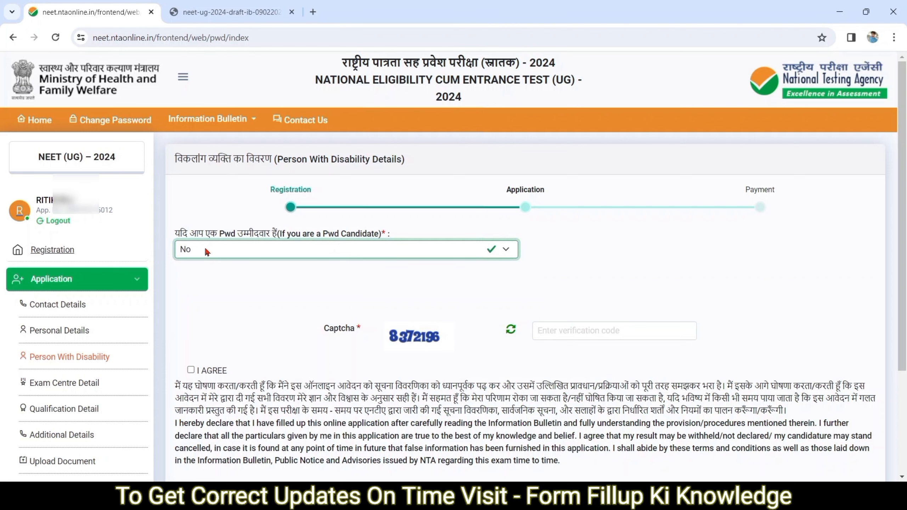
{"action": "left_click", "coordinate": [206, 252]}
{"action": "left_click", "coordinate": [189, 274]}
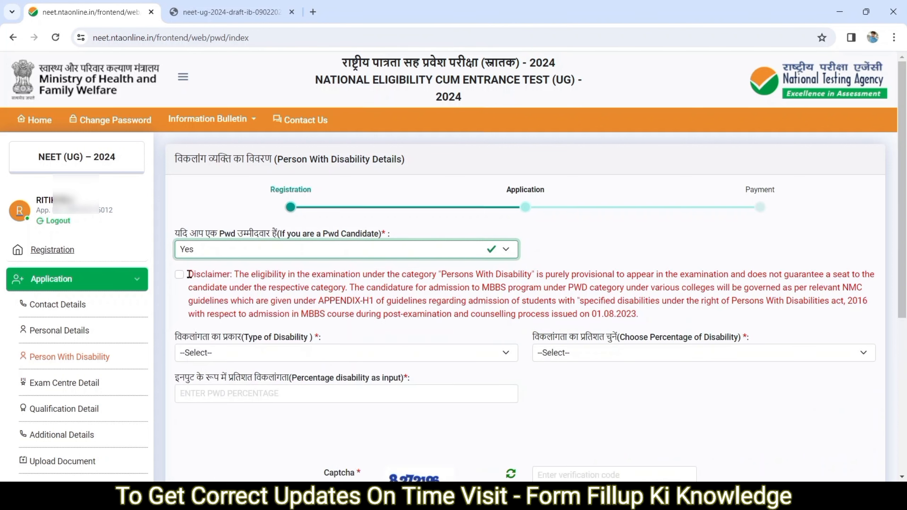
{"action": "left_click", "coordinate": [235, 356]}
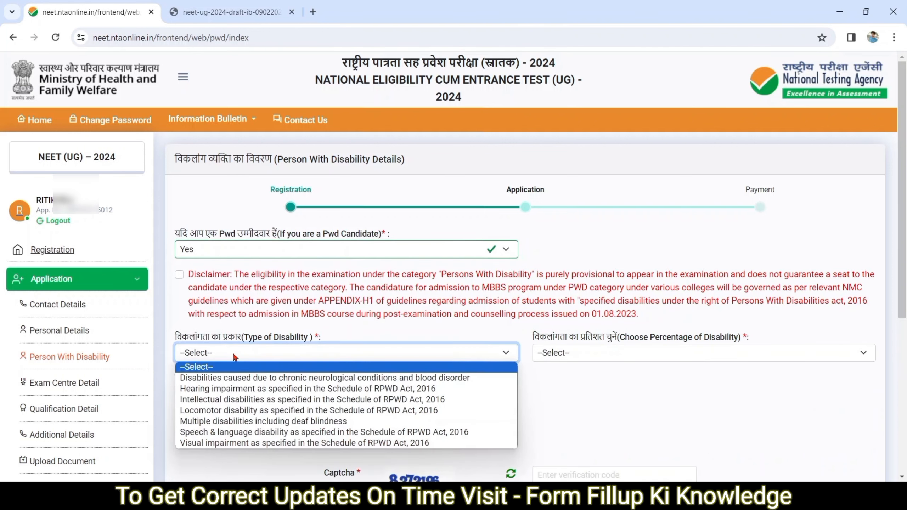
{"action": "left_click", "coordinate": [566, 358]}
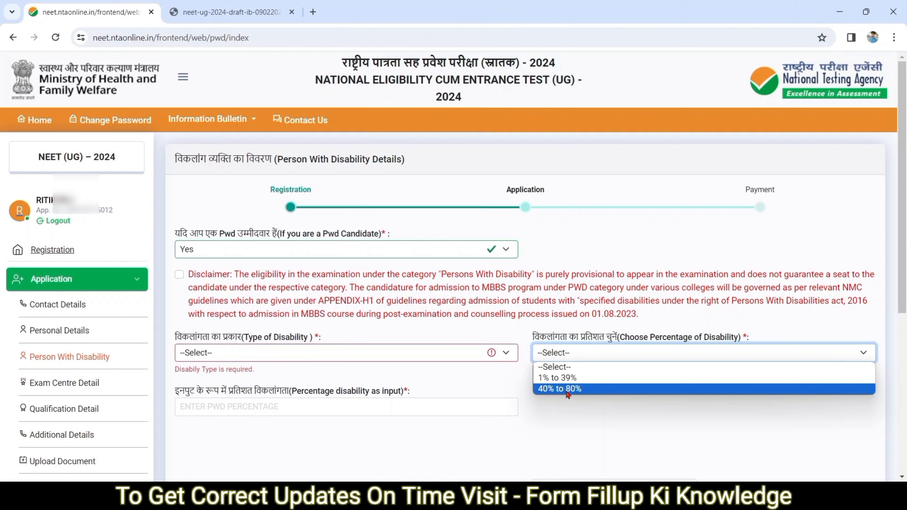
{"action": "left_click", "coordinate": [551, 401]}
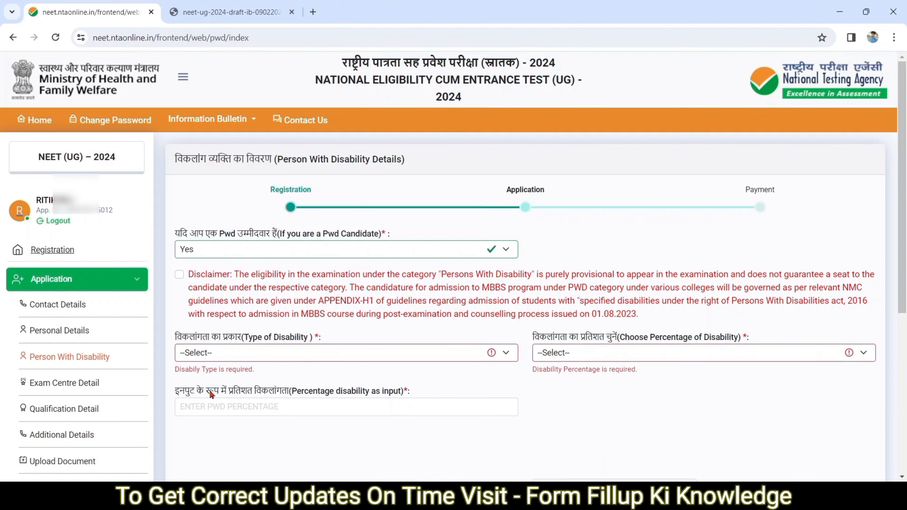
{"action": "left_click", "coordinate": [261, 400]}
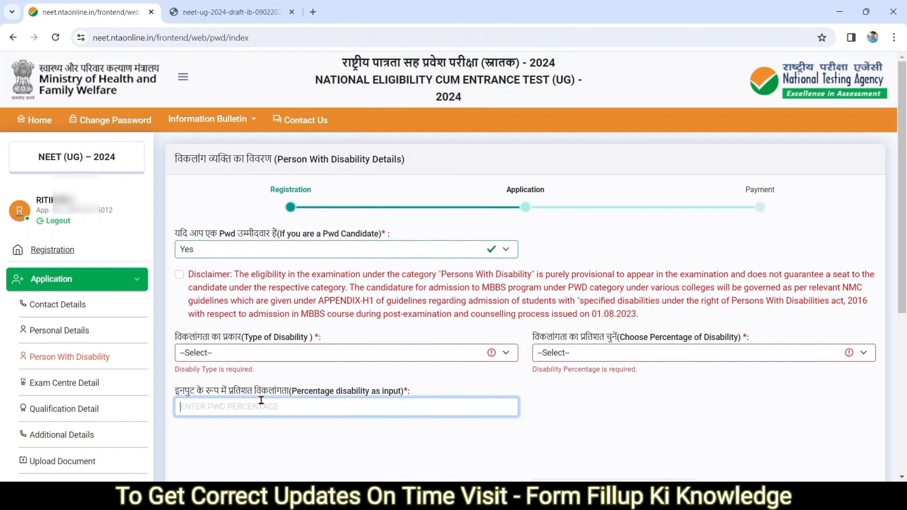
{"action": "left_click", "coordinate": [324, 252]}
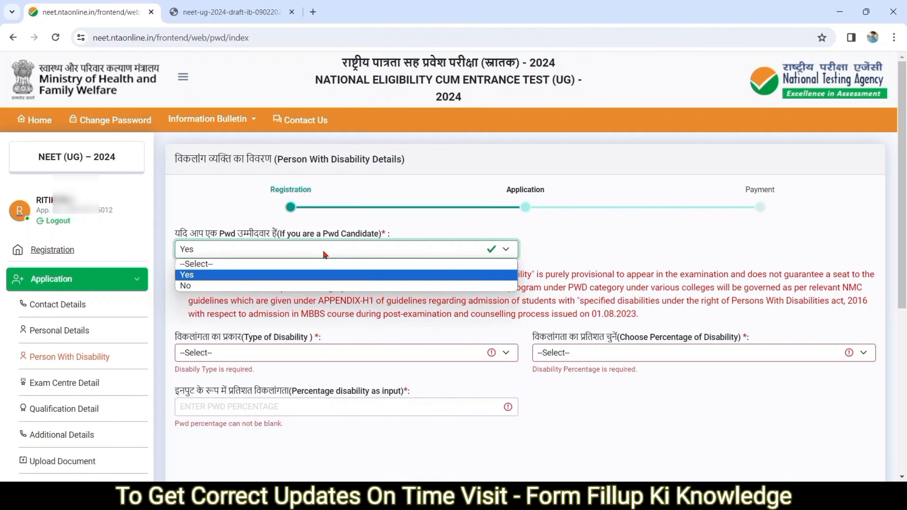
{"action": "left_click", "coordinate": [246, 286]}
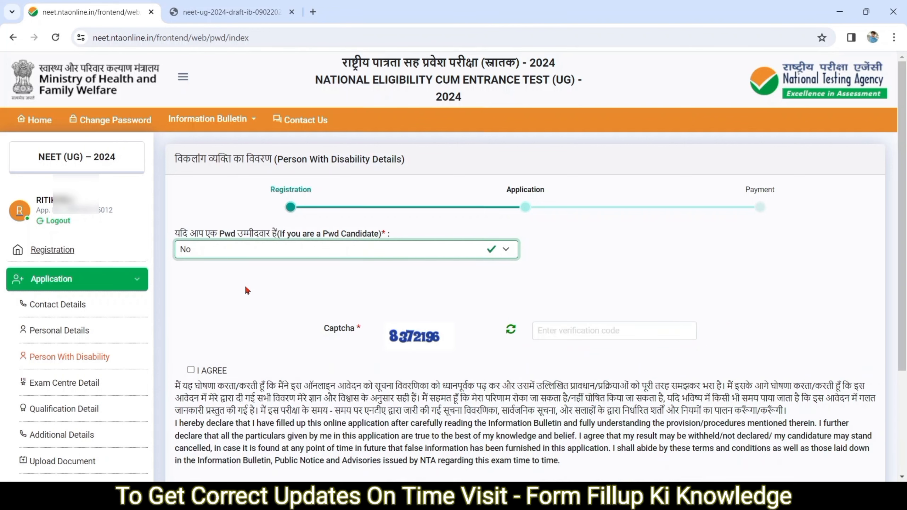
Enter the captcha code and save the PwD details
{"action": "left_click", "coordinate": [596, 332]}
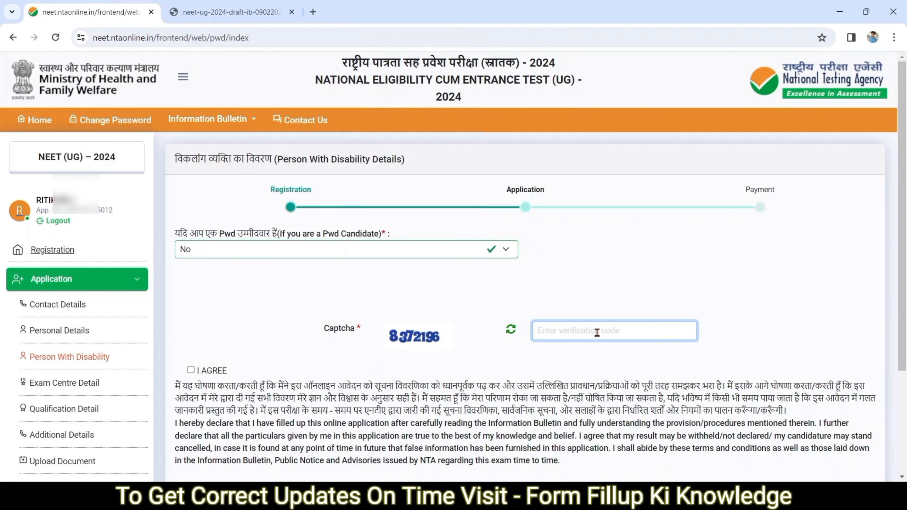
{"action": "type", "text": "8372196"}
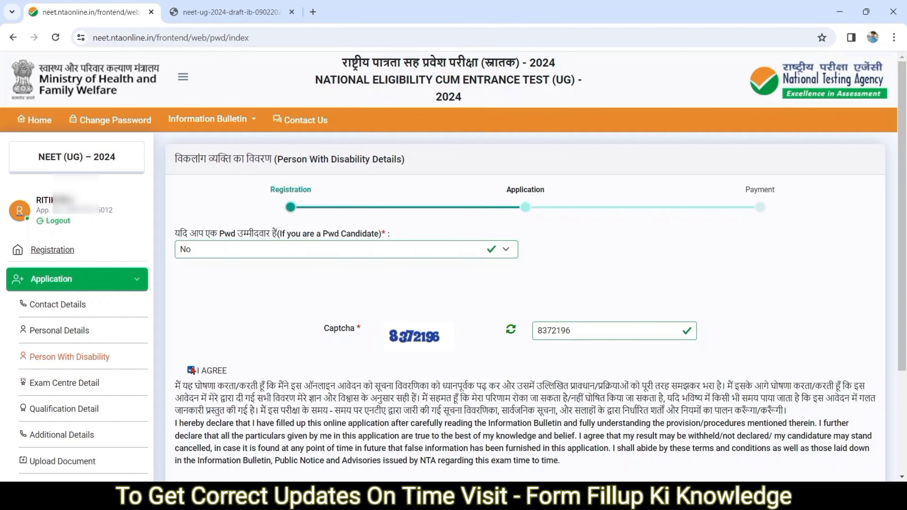
{"action": "scroll", "coordinate": [328, 362], "scroll_direction": "down", "scroll_amount": 4}
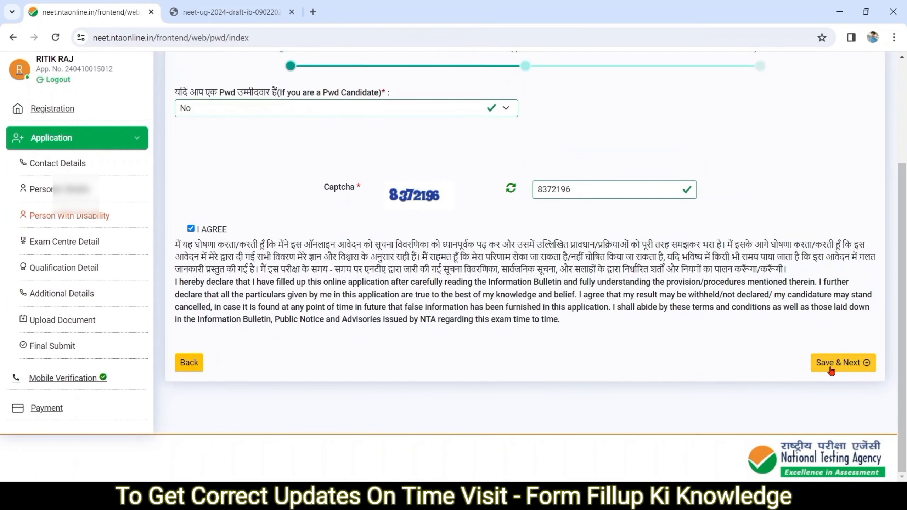
{"action": "left_click", "coordinate": [831, 370]}
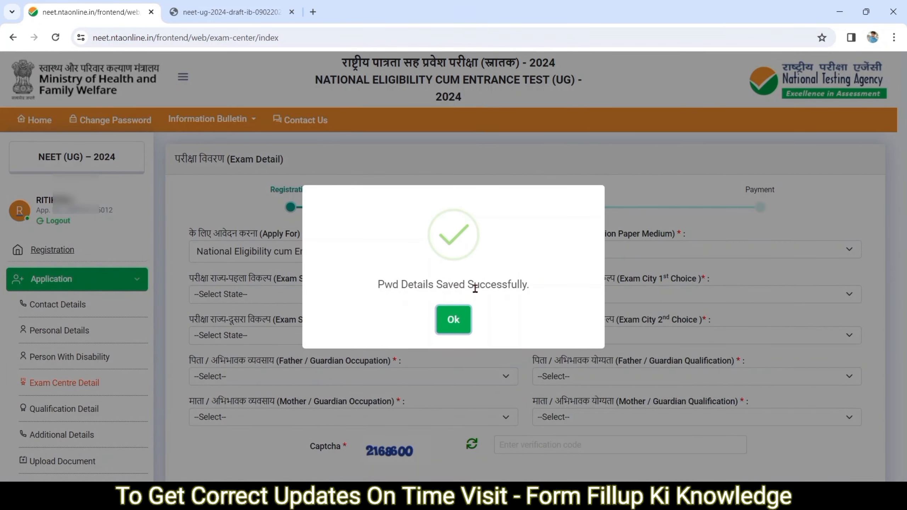
Apply for NEET with Hindi as the question paper medium
{"action": "left_click", "coordinate": [451, 321]}
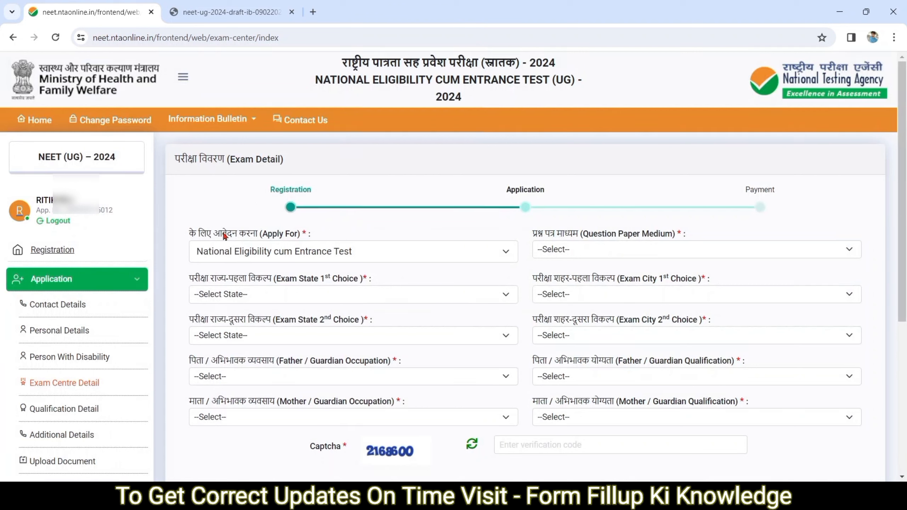
{"action": "left_click", "coordinate": [220, 255]}
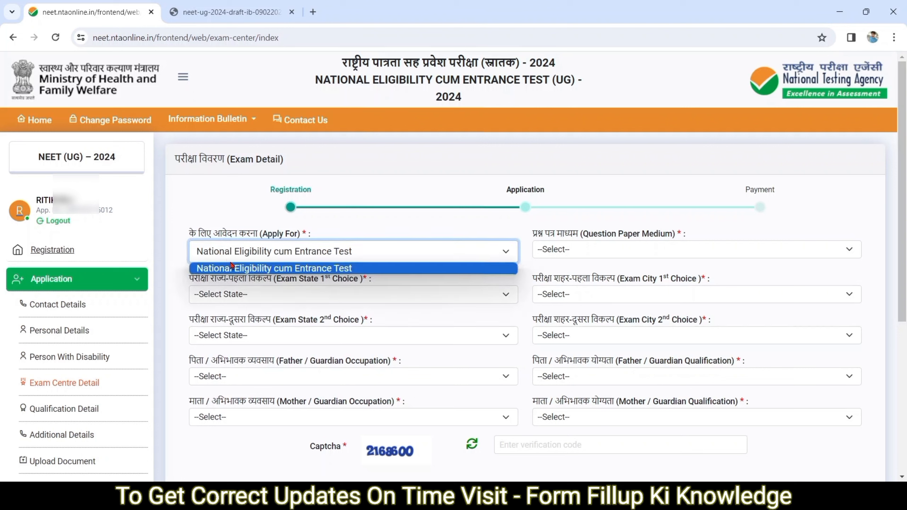
{"action": "left_click", "coordinate": [253, 268]}
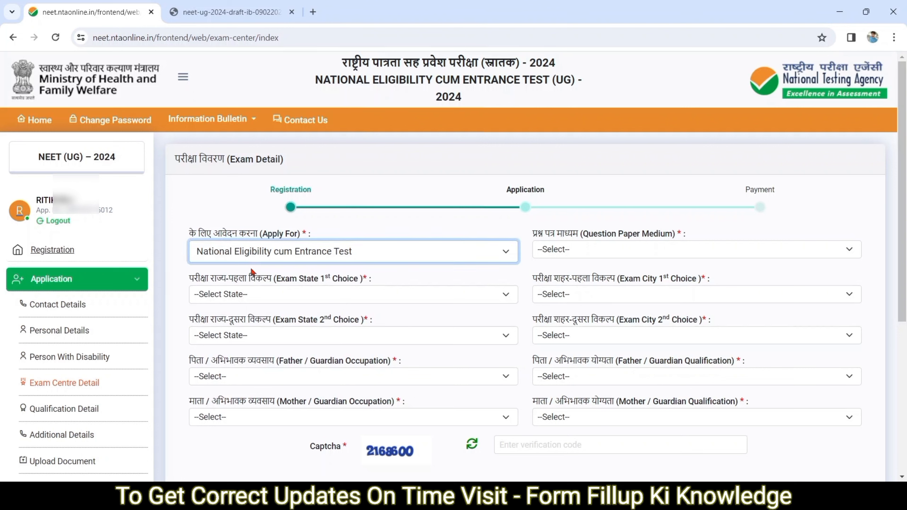
{"action": "left_click", "coordinate": [609, 247]}
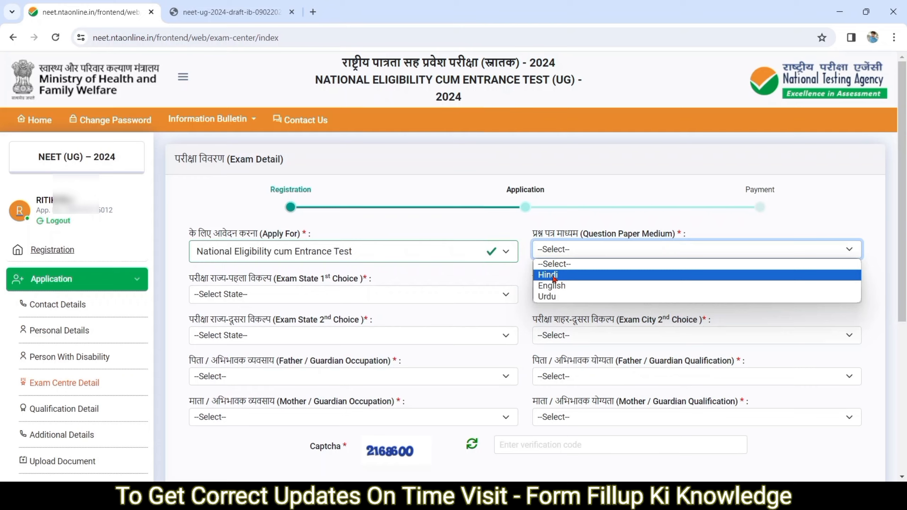
{"action": "left_click", "coordinate": [554, 278]}
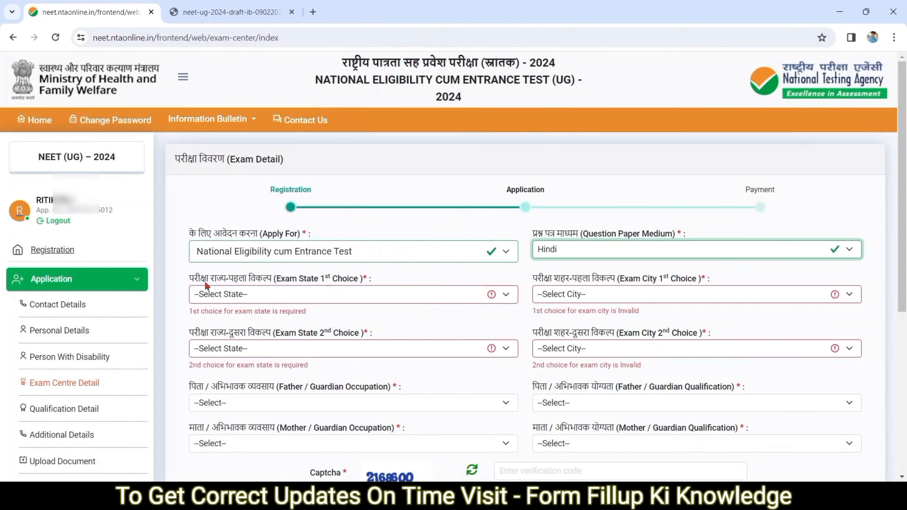
Choose BIHAR and Motihari as the first-choice exam state and city
{"action": "left_click", "coordinate": [259, 299]}
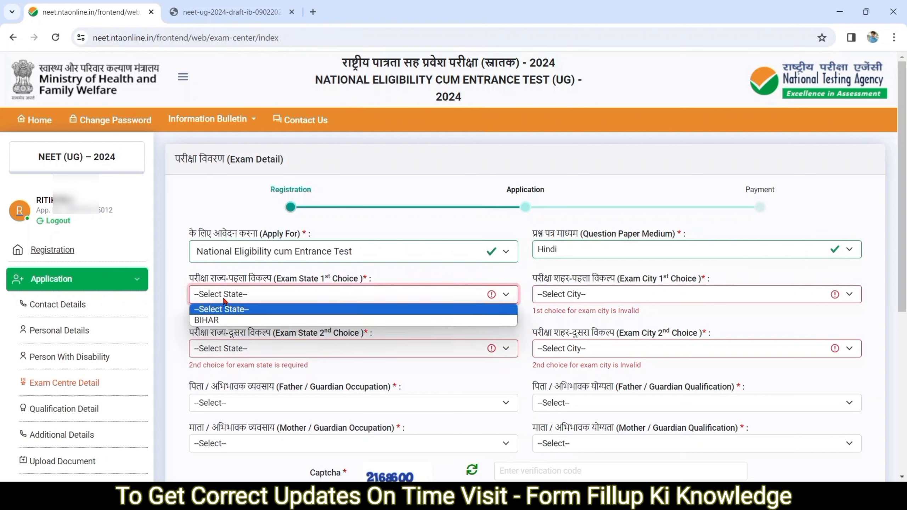
{"action": "left_click", "coordinate": [208, 321]}
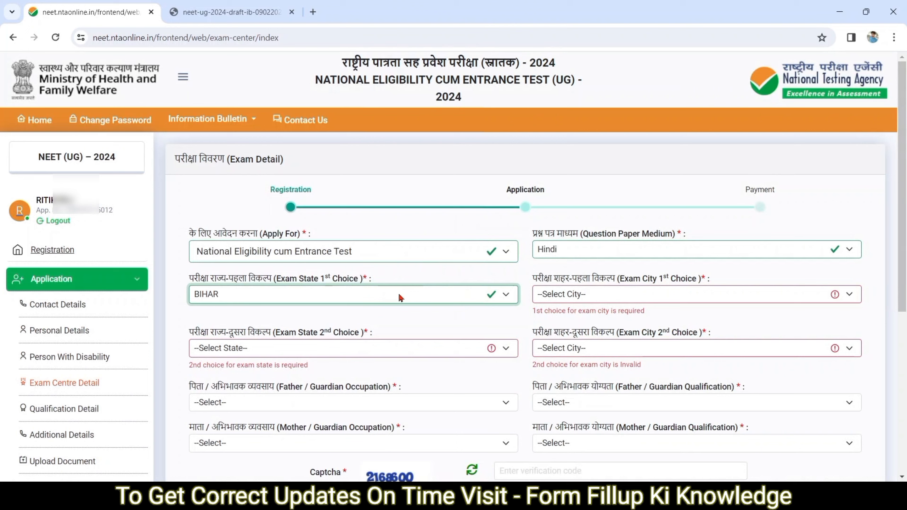
{"action": "left_click", "coordinate": [555, 295]}
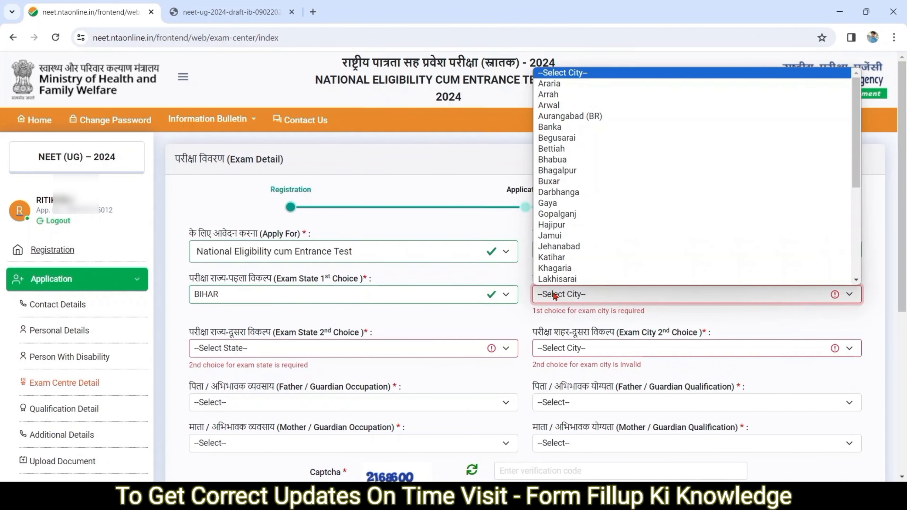
{"action": "key", "text": "Down"}
{"action": "key", "text": "Down"}
{"action": "key", "text": "Down"}
{"action": "key", "text": "Down"}
{"action": "key", "text": "Down"}
{"action": "key", "text": "Down"}
{"action": "key", "text": "Down"}
{"action": "key", "text": "Down"}
{"action": "key", "text": "Down"}
{"action": "key", "text": "Down"}
{"action": "key", "text": "Down"}
{"action": "key", "text": "Down"}
{"action": "key", "text": "Down"}
{"action": "key", "text": "Down"}
{"action": "key", "text": "Down"}
{"action": "key", "text": "Down"}
{"action": "key", "text": "Down"}
{"action": "key", "text": "Down"}
{"action": "key", "text": "Down"}
{"action": "key", "text": "Down"}
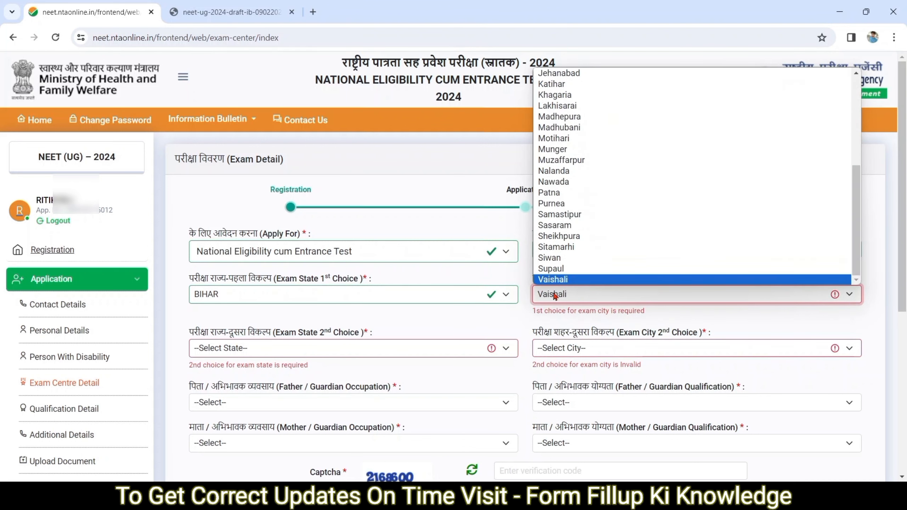
{"action": "key", "text": "Up"}
{"action": "key", "text": "Up"}
{"action": "key", "text": "Up"}
{"action": "key", "text": "Up"}
{"action": "key", "text": "Up"}
{"action": "key", "text": "Up"}
{"action": "key", "text": "Up"}
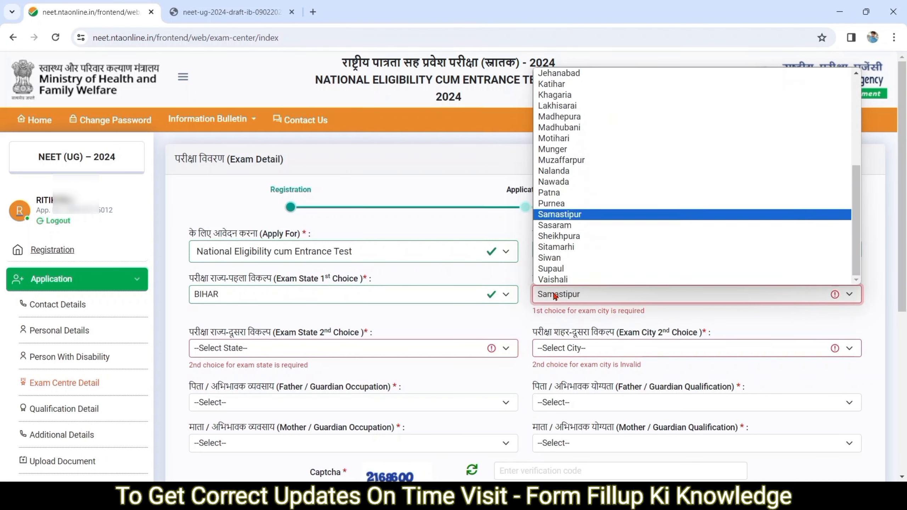
{"action": "key", "text": "Up"}
{"action": "key", "text": "Up"}
{"action": "key", "text": "Up"}
{"action": "key", "text": "Up"}
{"action": "key", "text": "Up"}
{"action": "key", "text": "Up"}
{"action": "key", "text": "Up"}
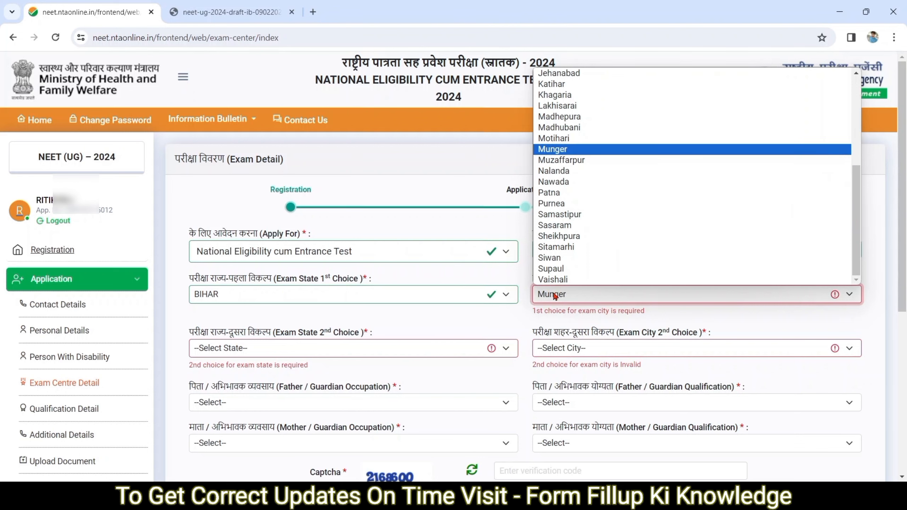
{"action": "key", "text": "Down"}
{"action": "key", "text": "Return"}
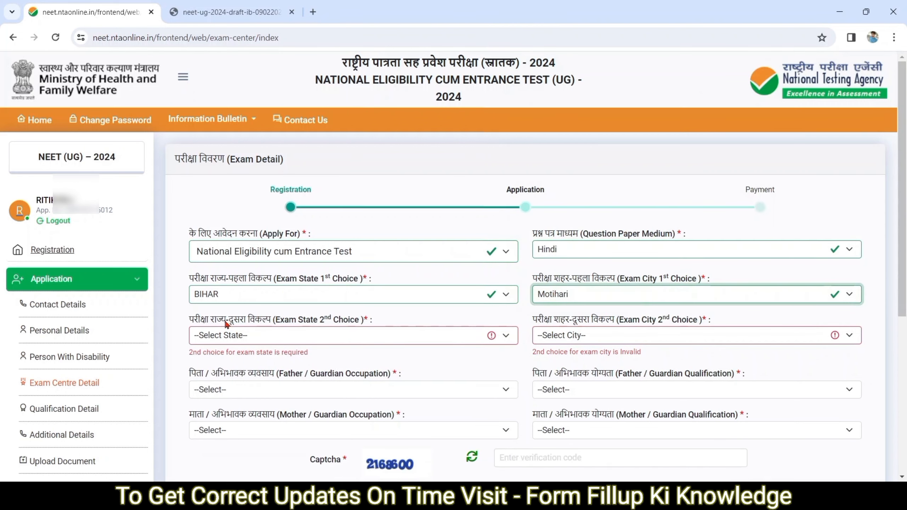
Choose BIHAR and Bettiah as the second-choice exam state and city
{"action": "left_click", "coordinate": [286, 340]}
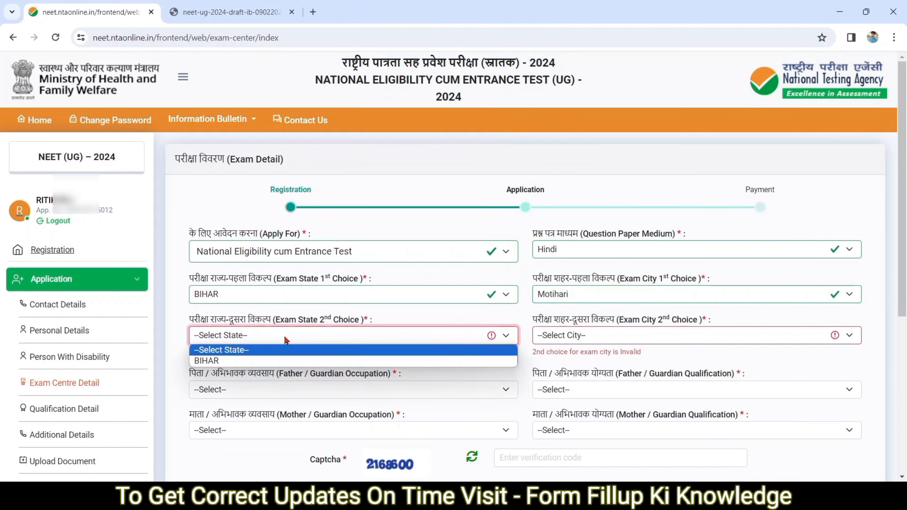
{"action": "left_click", "coordinate": [246, 361]}
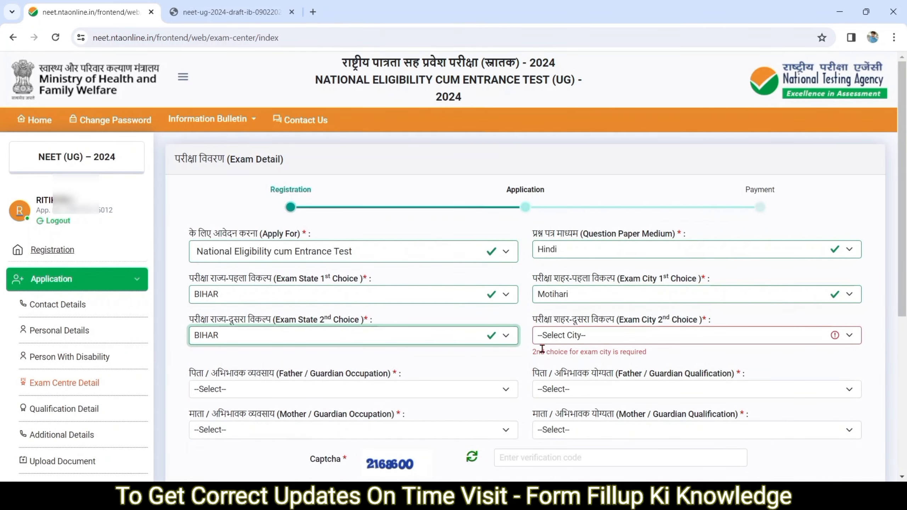
{"action": "left_click", "coordinate": [559, 341]}
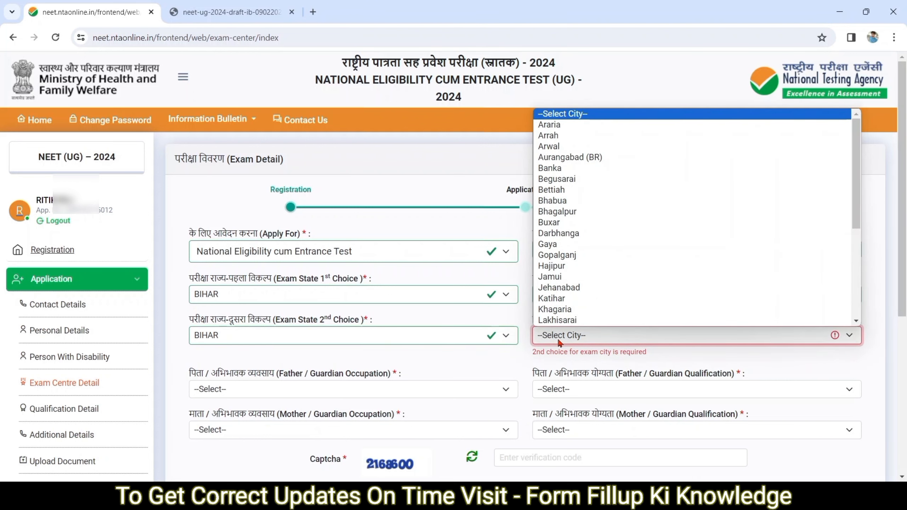
{"action": "type", "text": "bet"}
{"action": "key", "text": "Return"}
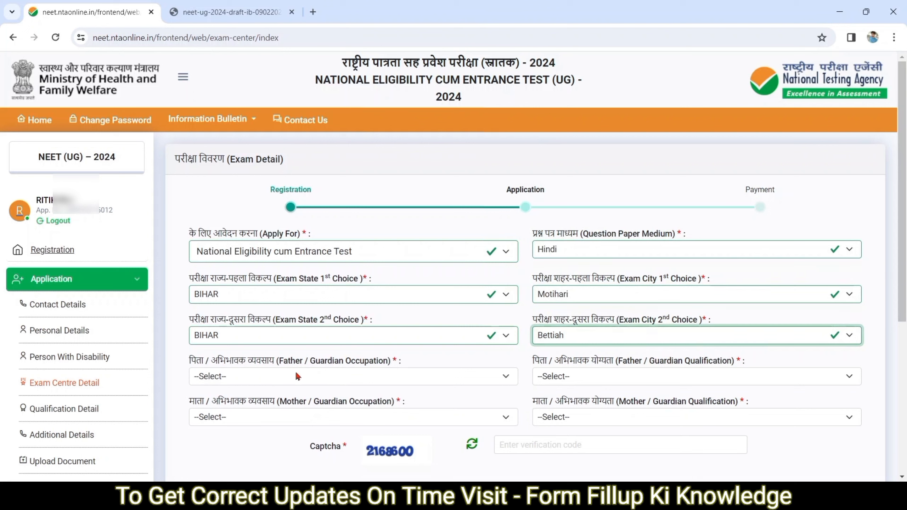
{"action": "left_click", "coordinate": [279, 377]}
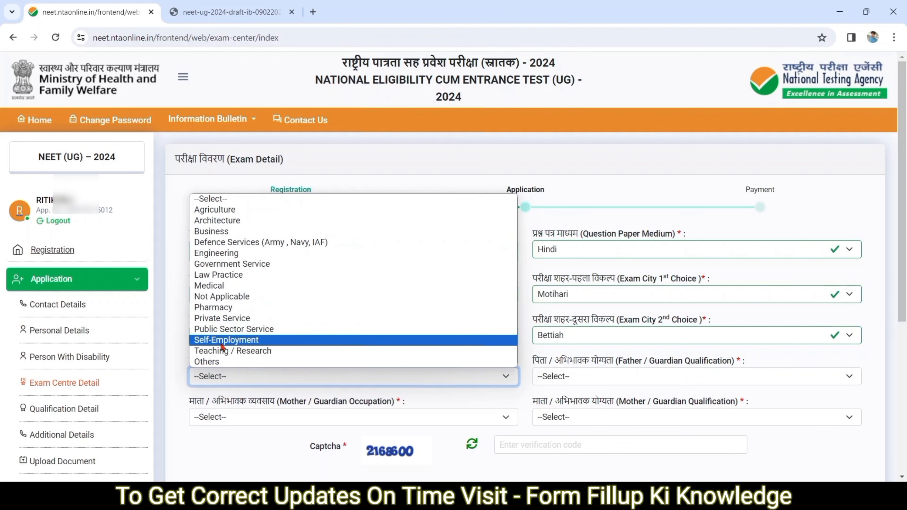
Set father's occupation to Agriculture and qualification to Matriculate
{"action": "key", "text": "Down"}
{"action": "key", "text": "Down"}
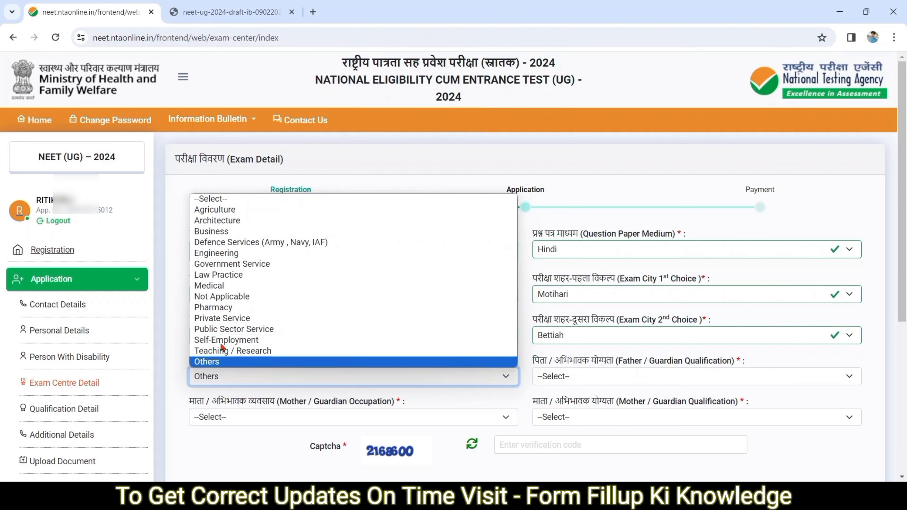
{"action": "key", "text": "Return"}
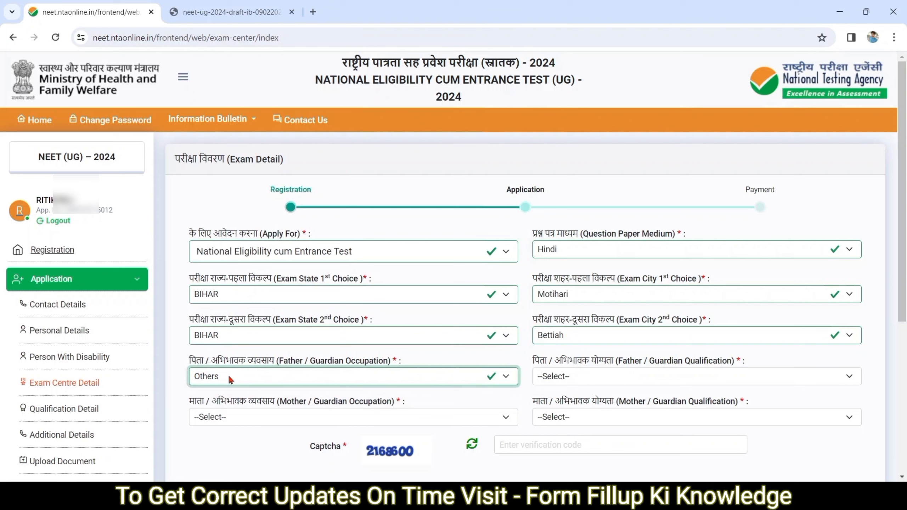
{"action": "left_click", "coordinate": [230, 377]}
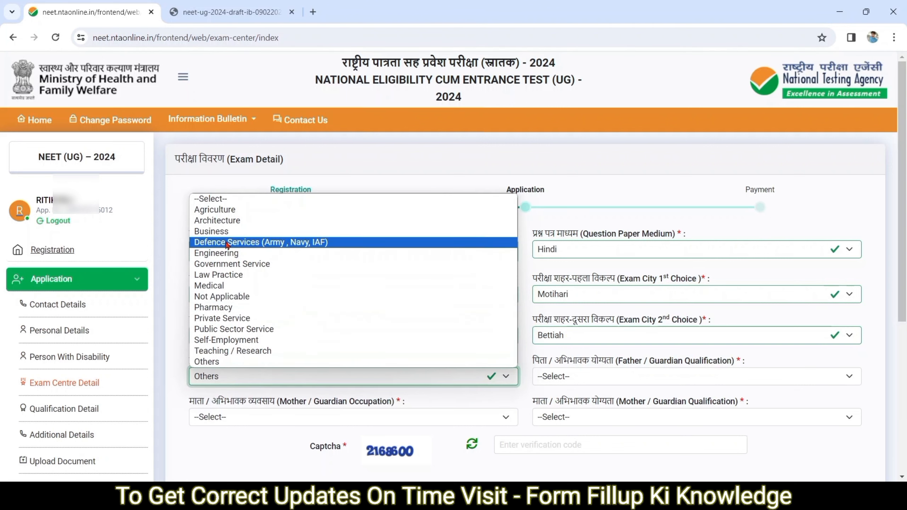
{"action": "left_click", "coordinate": [215, 211]}
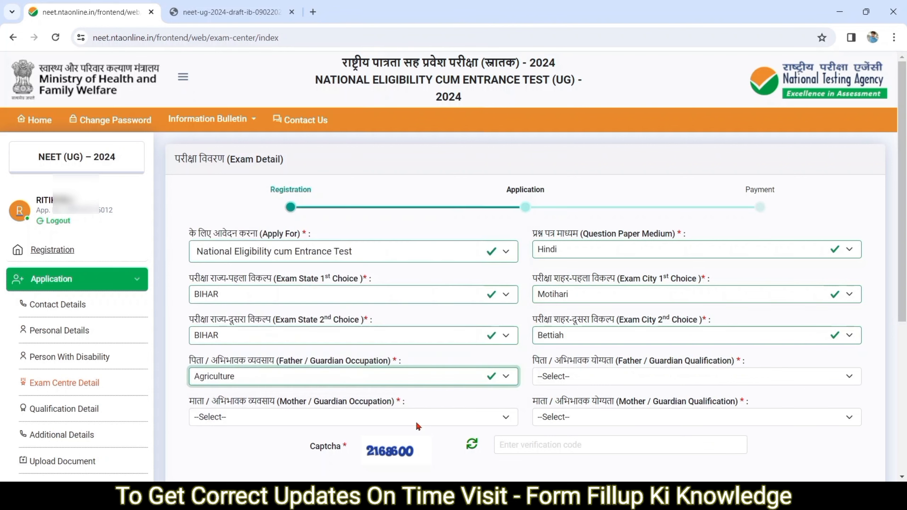
{"action": "left_click", "coordinate": [609, 379]}
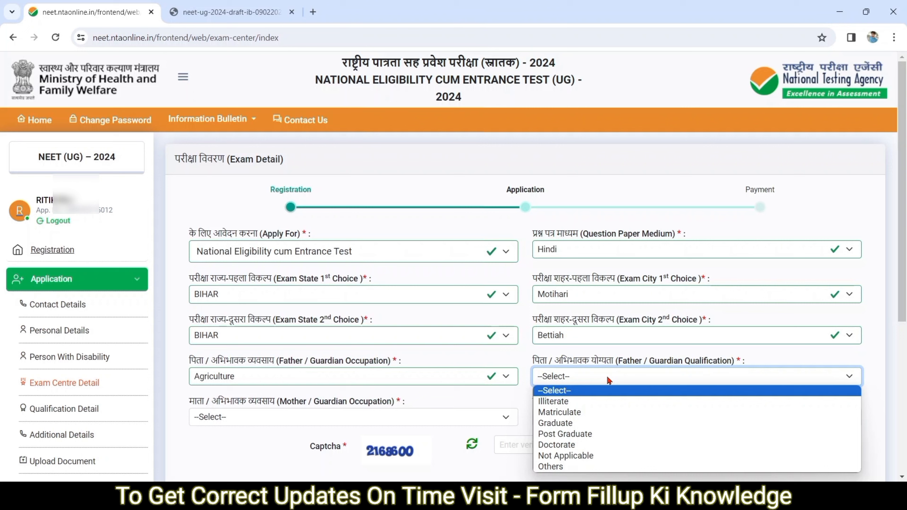
{"action": "key", "text": "Down"}
{"action": "key", "text": "Down"}
{"action": "key", "text": "Down"}
{"action": "key", "text": "Down"}
{"action": "key", "text": "Down"}
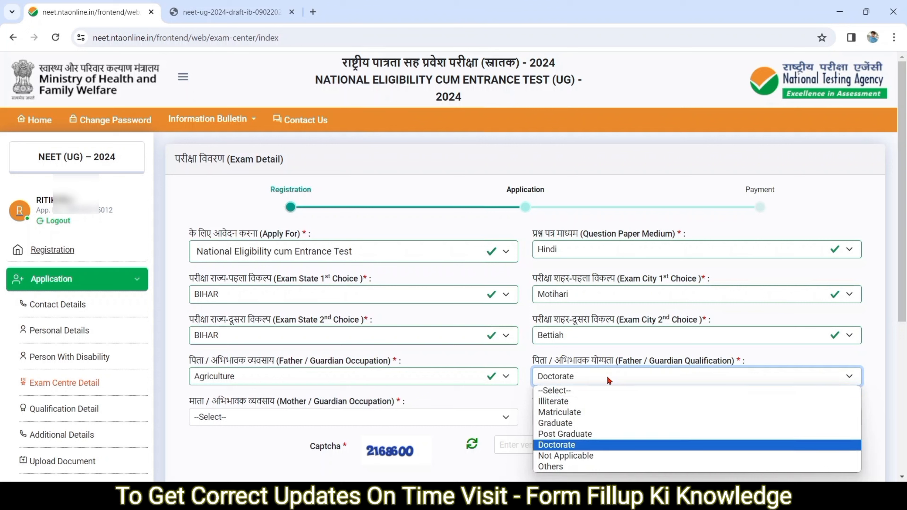
{"action": "key", "text": "Down"}
{"action": "key", "text": "Down"}
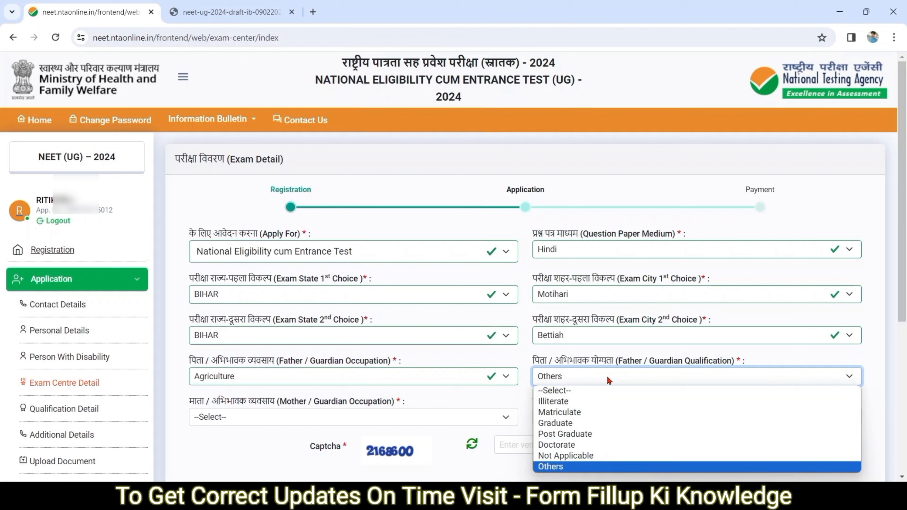
{"action": "key", "text": "Up"}
{"action": "key", "text": "Up"}
{"action": "key", "text": "Up"}
{"action": "key", "text": "Up"}
{"action": "key", "text": "Up"}
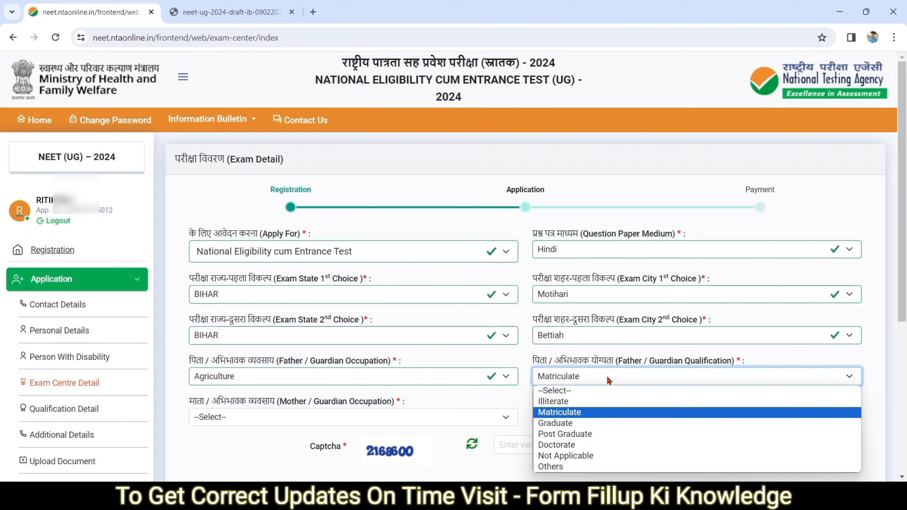
{"action": "key", "text": "Return"}
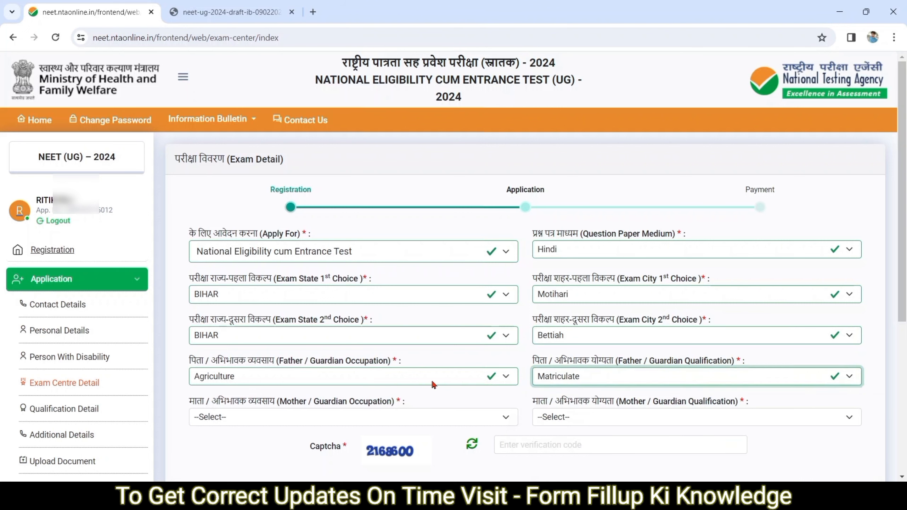
Set mother's occupation to Others and qualification to Illiterate
{"action": "left_click", "coordinate": [277, 417]}
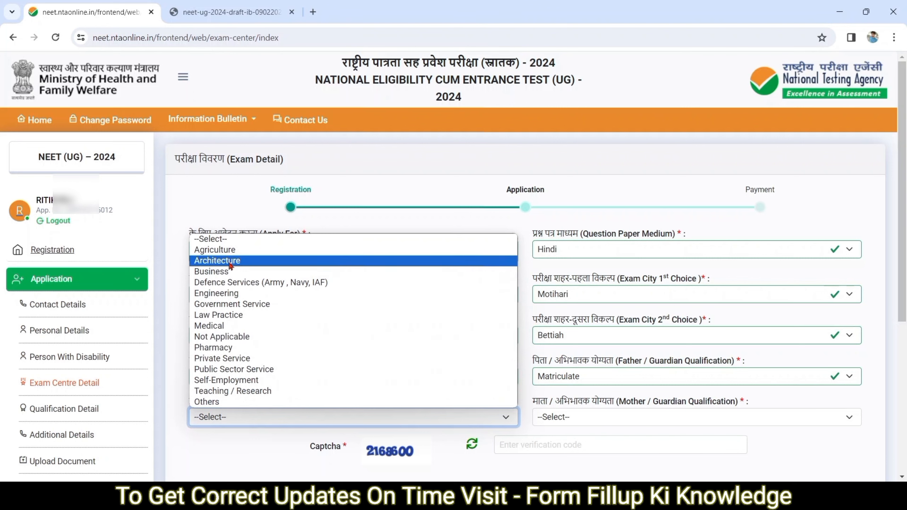
{"action": "left_click", "coordinate": [213, 402]}
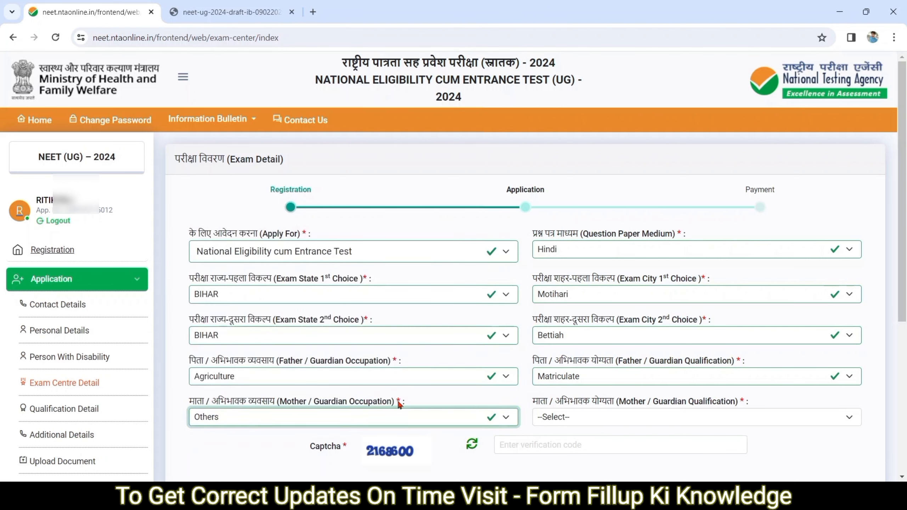
{"action": "left_click", "coordinate": [581, 415]}
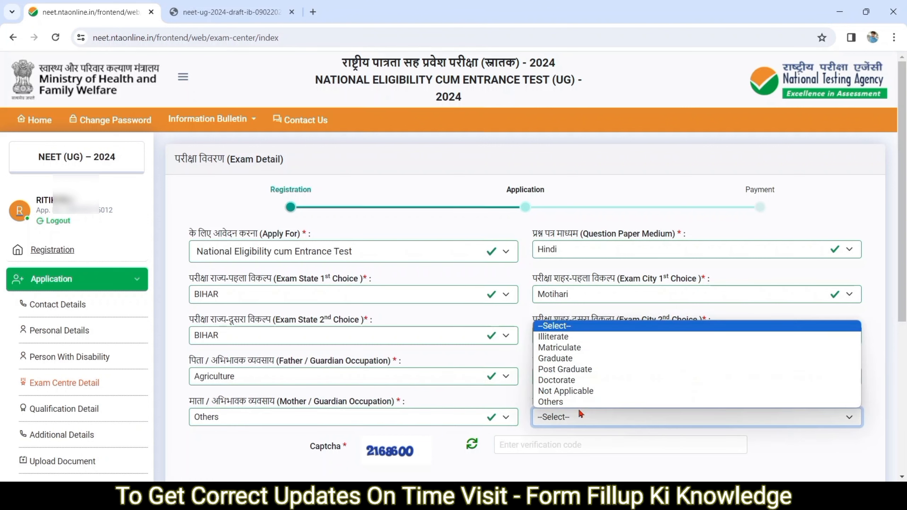
{"action": "left_click", "coordinate": [569, 339]}
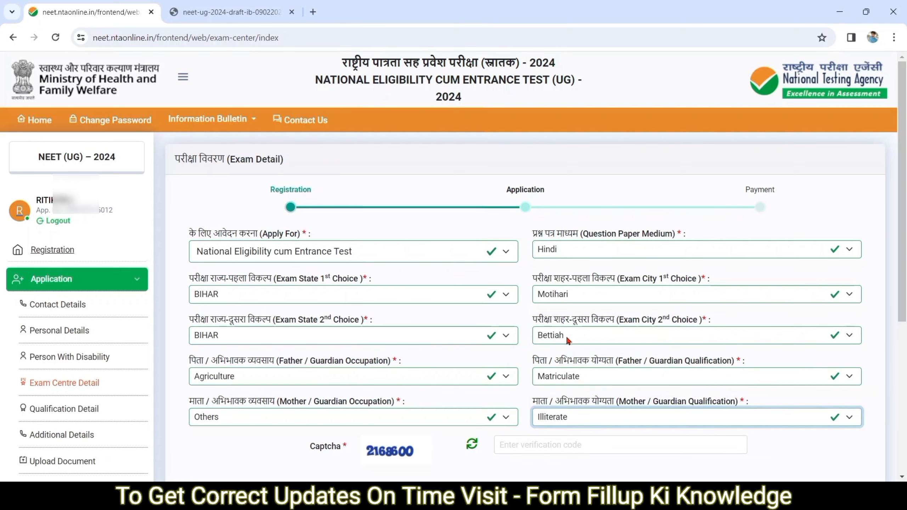
Accept the application declaration, enter the verification code and save the exam details
{"action": "scroll", "coordinate": [225, 448], "scroll_direction": "down", "scroll_amount": 7}
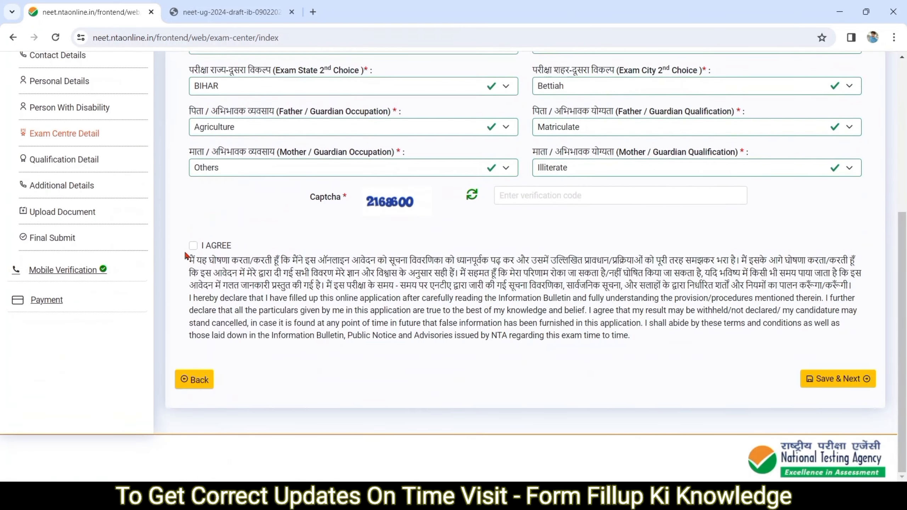
{"action": "left_click", "coordinate": [193, 247]}
{"action": "left_click", "coordinate": [618, 189]}
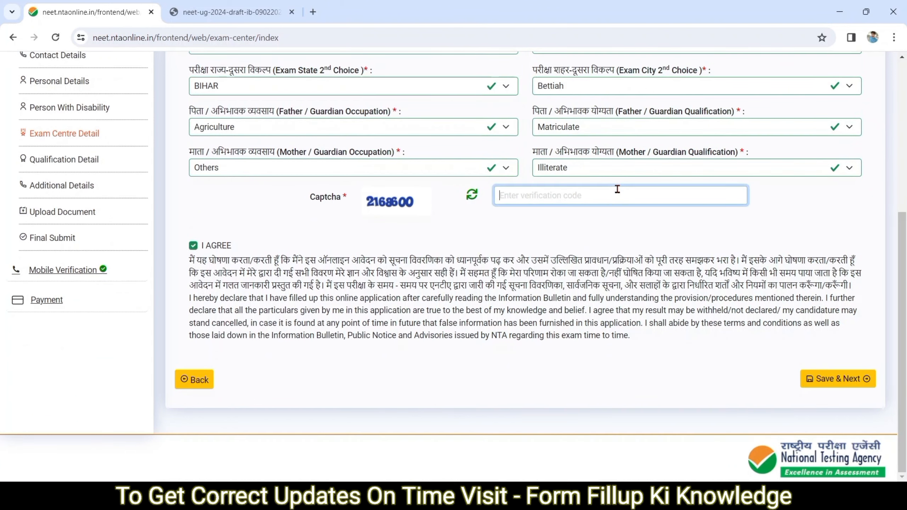
{"action": "type", "text": "2168600"}
{"action": "left_click", "coordinate": [815, 382]}
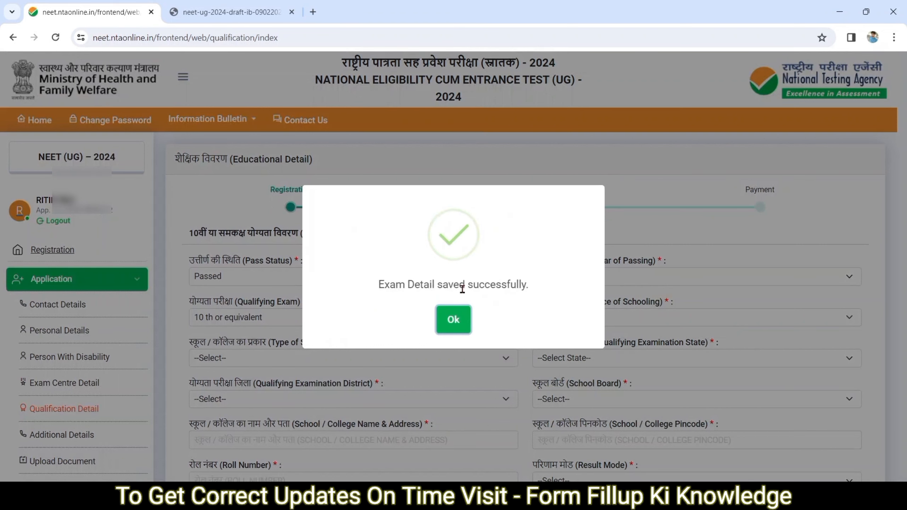
Record 10th as Passed in 2017, 10 th or equivalent, with Rural schooling
{"action": "left_click", "coordinate": [459, 320]}
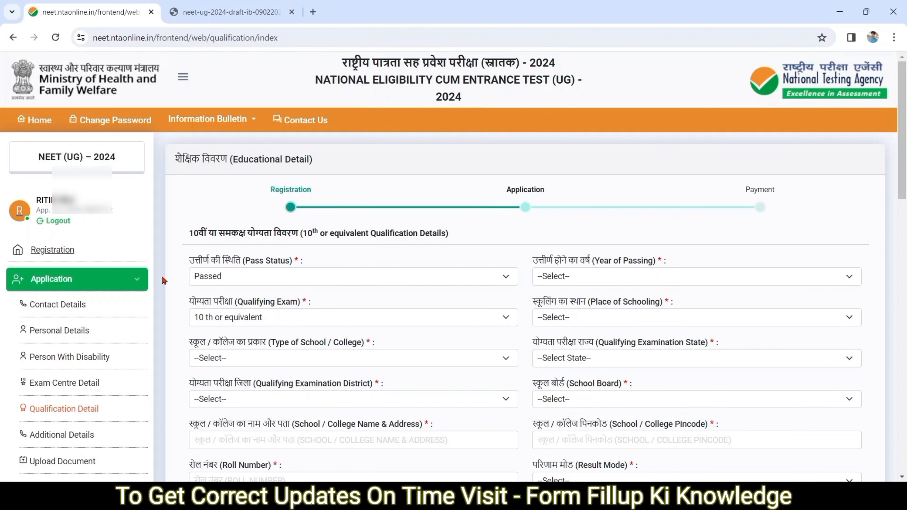
{"action": "scroll", "coordinate": [163, 281], "scroll_direction": "down", "scroll_amount": 4}
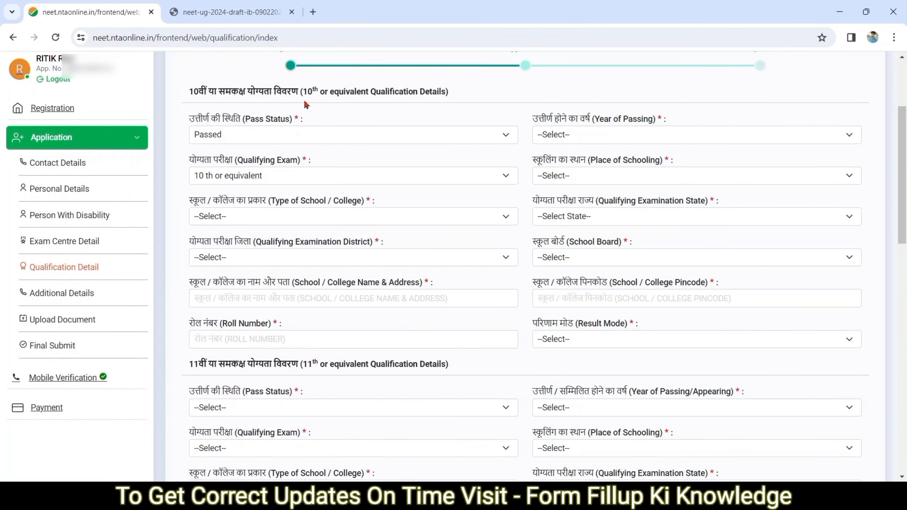
{"action": "left_click", "coordinate": [268, 135]}
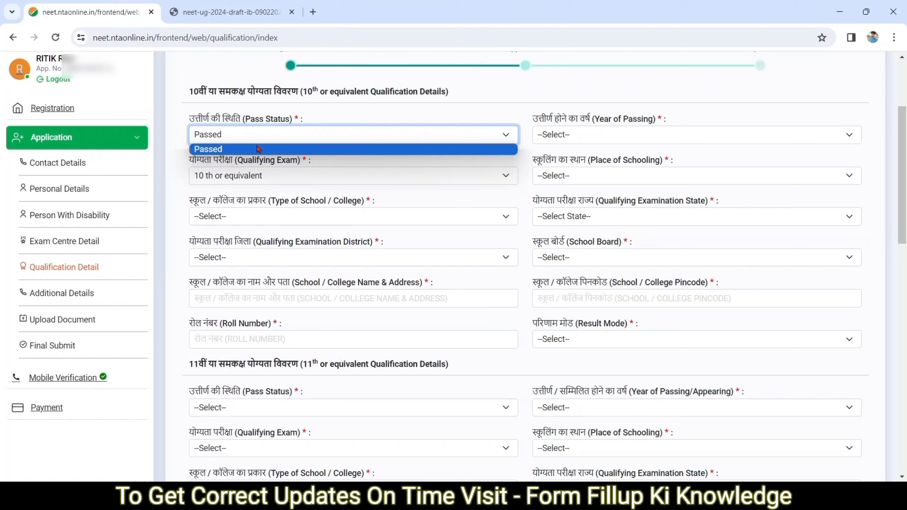
{"action": "left_click", "coordinate": [258, 149]}
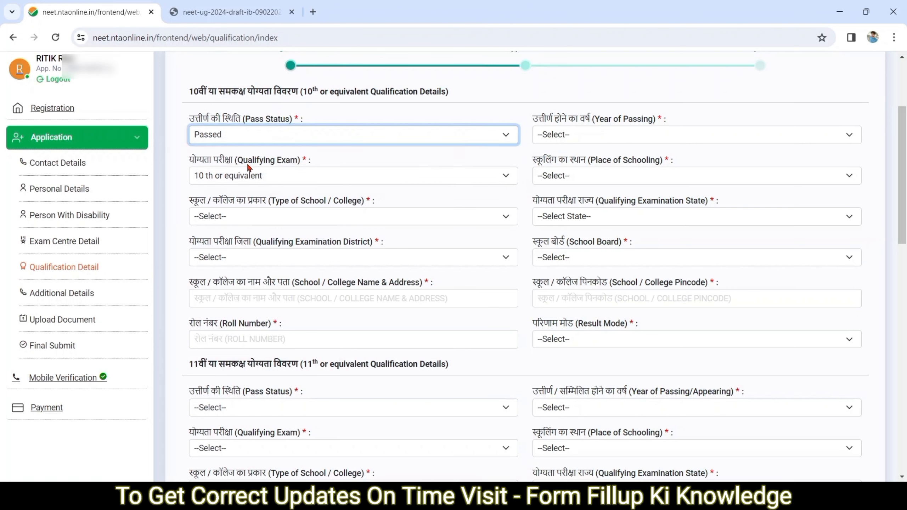
{"action": "left_click", "coordinate": [608, 131]}
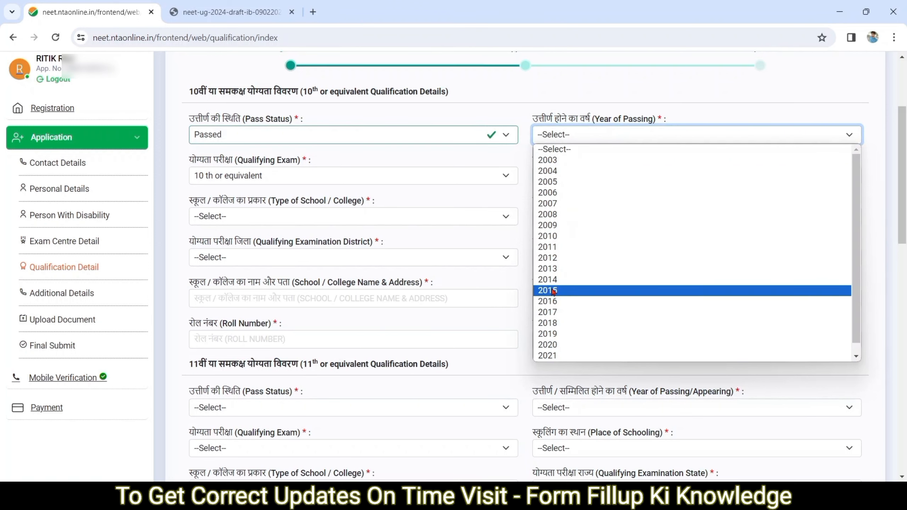
{"action": "left_click", "coordinate": [549, 312]}
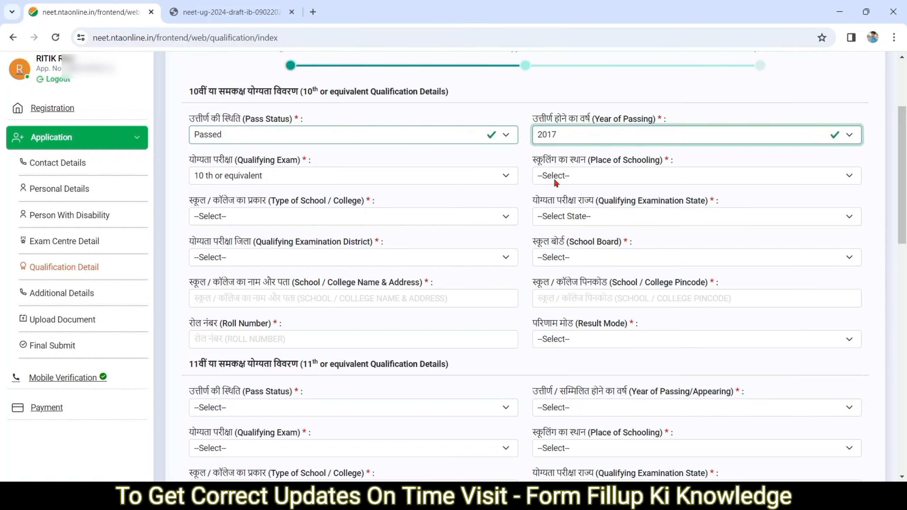
{"action": "left_click", "coordinate": [248, 177]}
{"action": "left_click", "coordinate": [241, 192]}
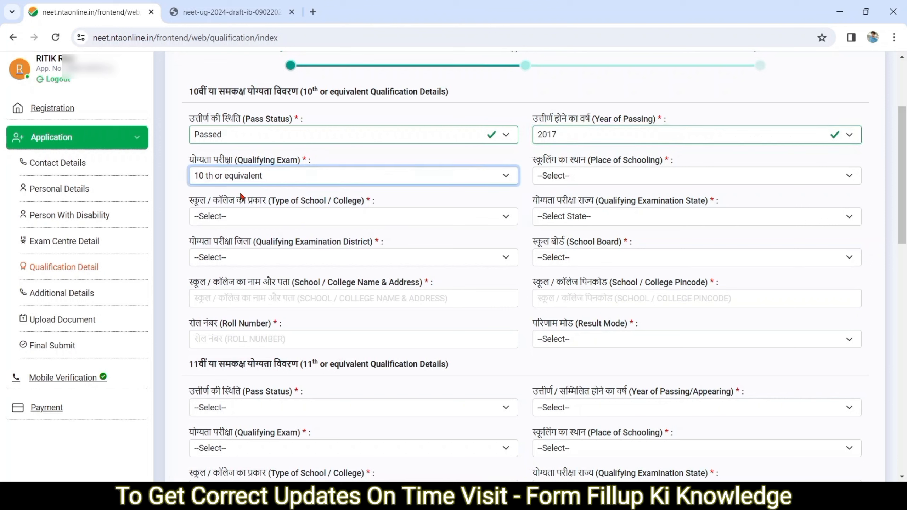
{"action": "left_click", "coordinate": [571, 179]}
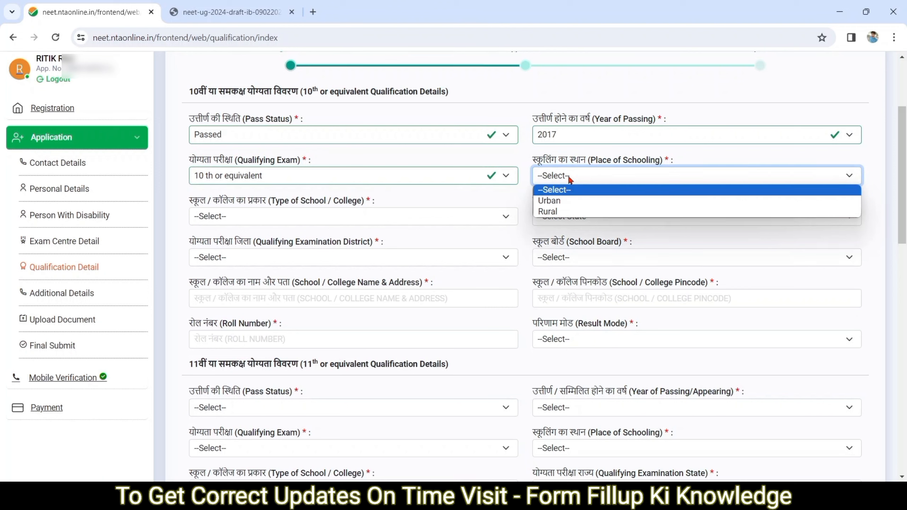
{"action": "left_click", "coordinate": [550, 212]}
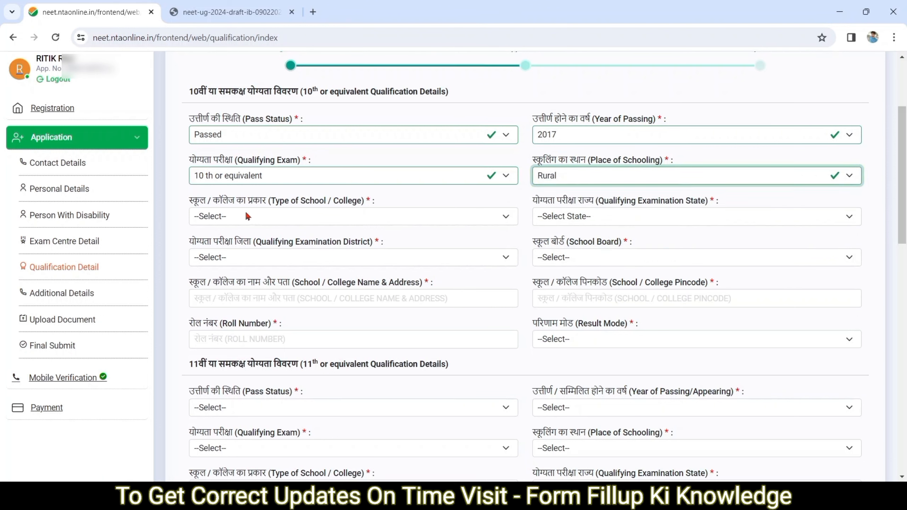
Set 10th school type Government School, state BIHAR, district Purbi Champaran
{"action": "left_click", "coordinate": [263, 214]}
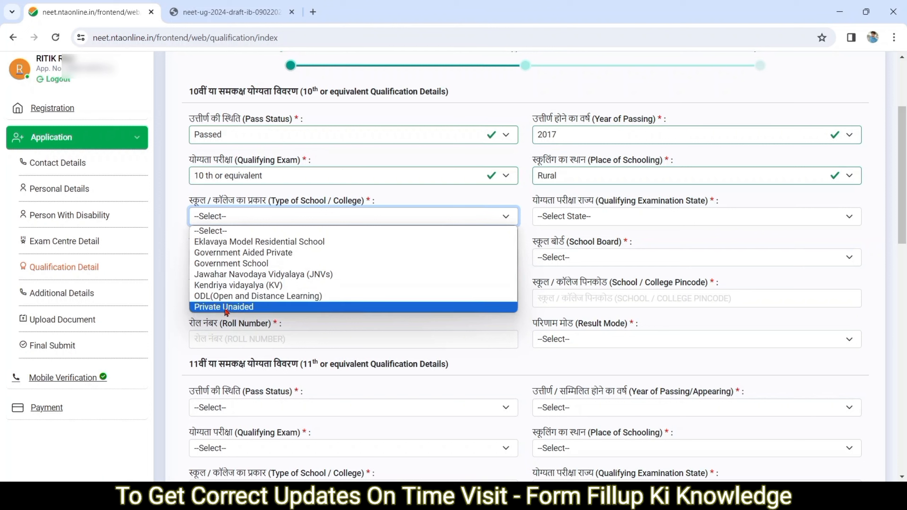
{"action": "left_click", "coordinate": [249, 264]}
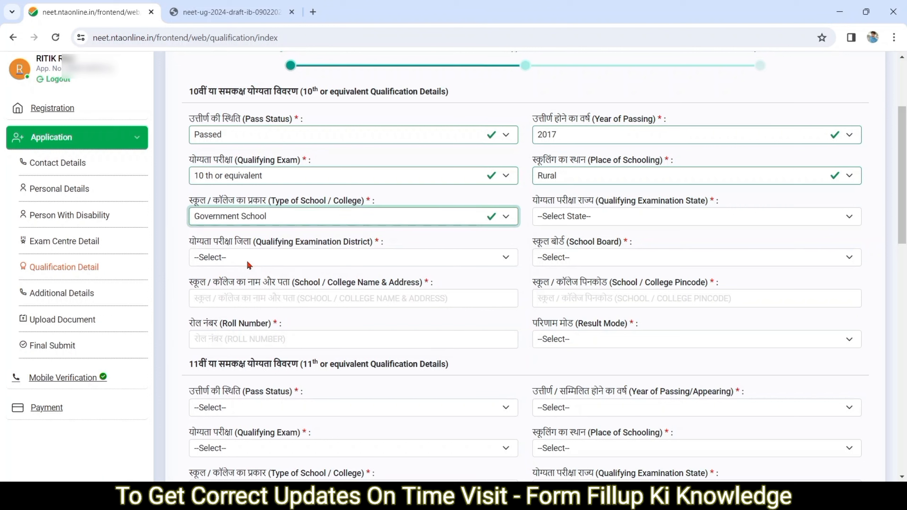
{"action": "left_click", "coordinate": [623, 222]}
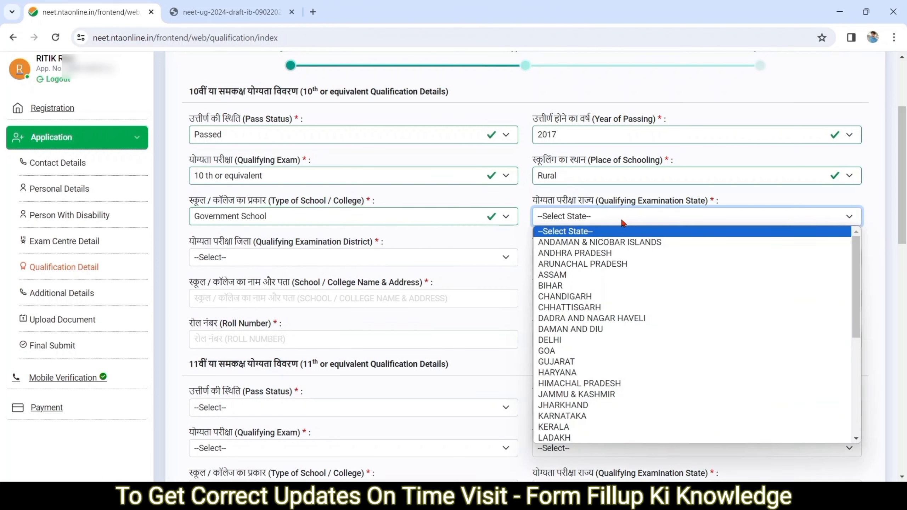
{"action": "left_click", "coordinate": [556, 288]}
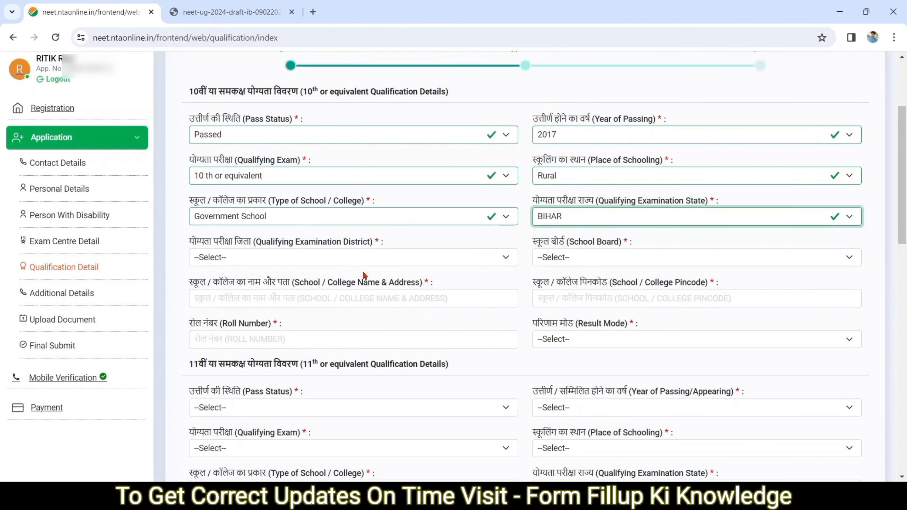
{"action": "left_click", "coordinate": [288, 257]}
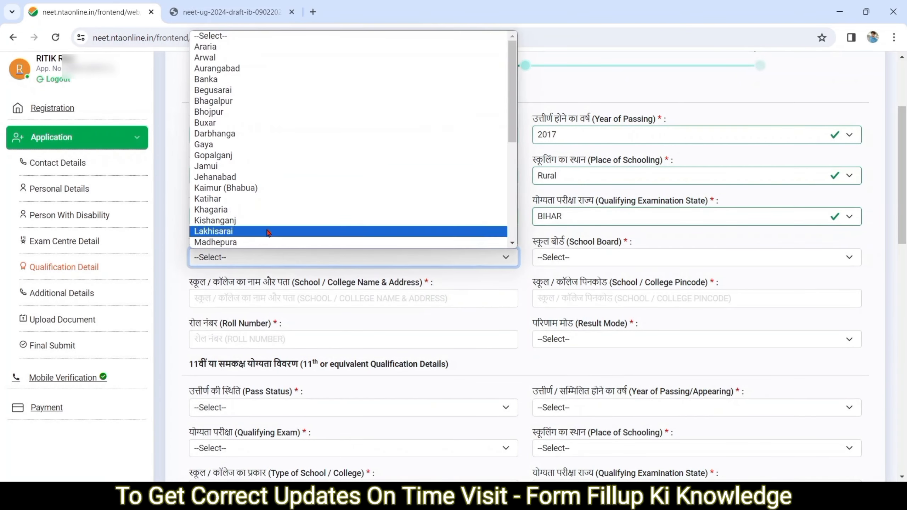
{"action": "key", "text": "Down"}
{"action": "key", "text": "Down"}
{"action": "key", "text": "Down"}
{"action": "key", "text": "Down"}
{"action": "key", "text": "Down"}
{"action": "key", "text": "Down"}
{"action": "key", "text": "Down"}
{"action": "key", "text": "Down"}
{"action": "key", "text": "Down"}
{"action": "key", "text": "Down"}
{"action": "key", "text": "Down"}
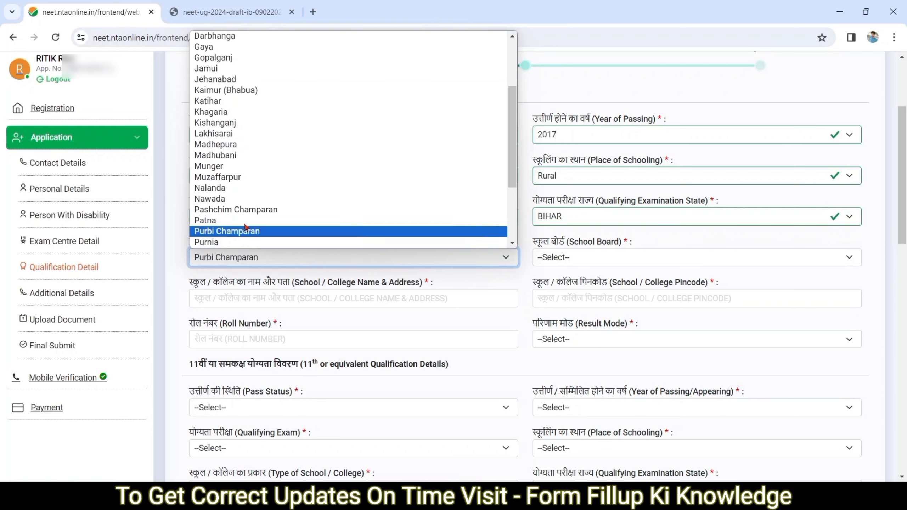
{"action": "left_click", "coordinate": [246, 231]}
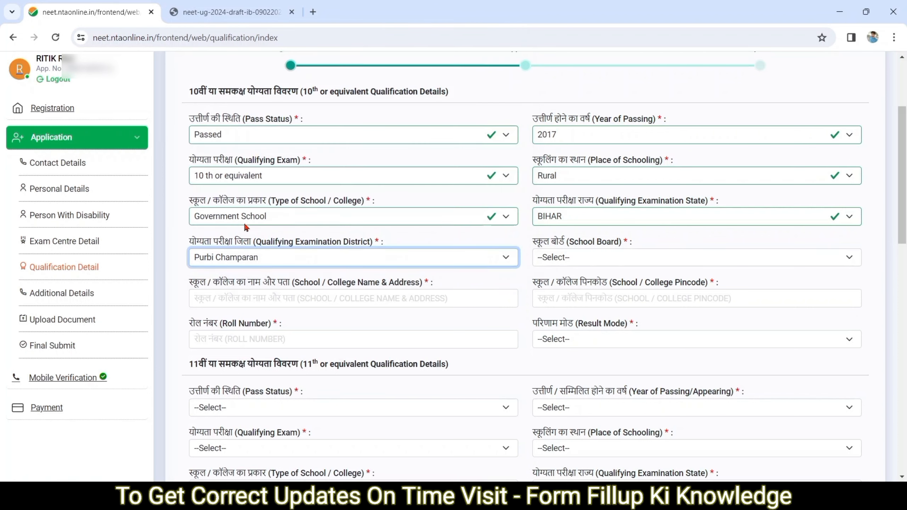
{"action": "left_click", "coordinate": [612, 263]}
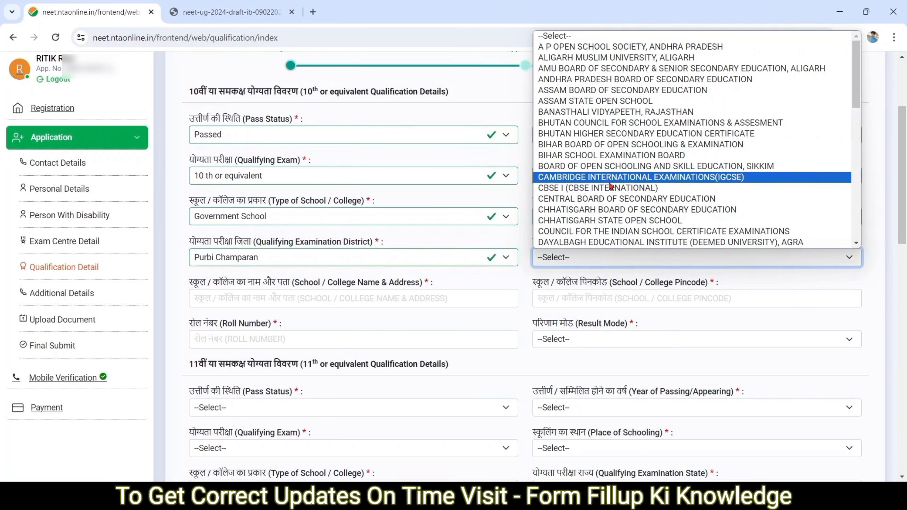
Choose BIHAR SCHOOL EXAMINATION BOARD as the 10th board
{"action": "left_click", "coordinate": [605, 156]}
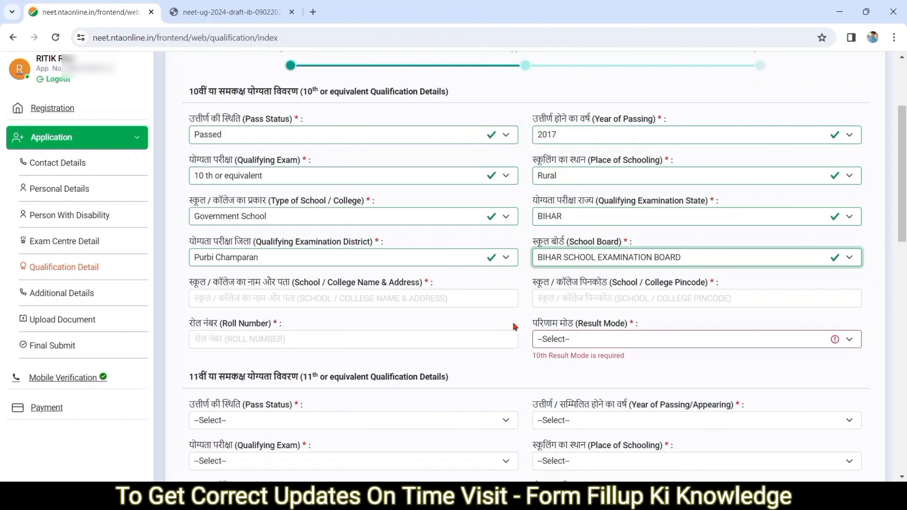
{"action": "left_click", "coordinate": [329, 298]}
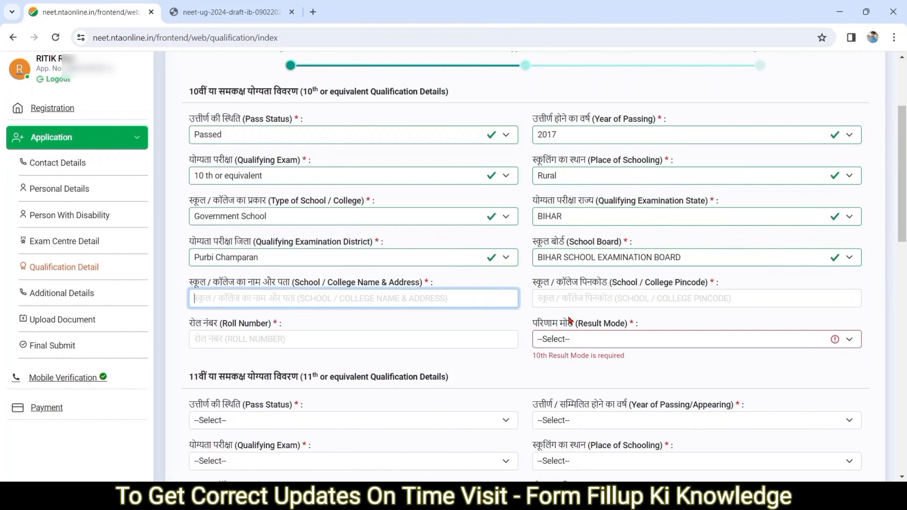
{"action": "left_click", "coordinate": [572, 303]}
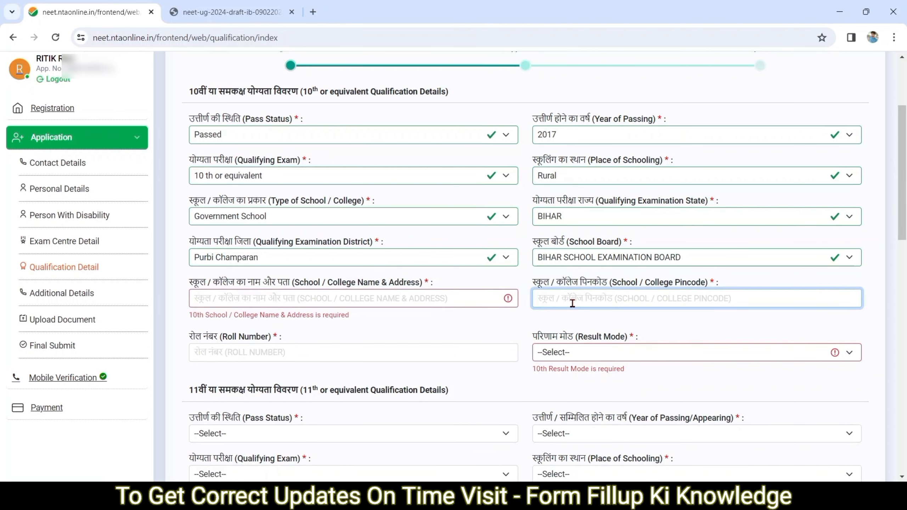
{"action": "left_click", "coordinate": [317, 348]}
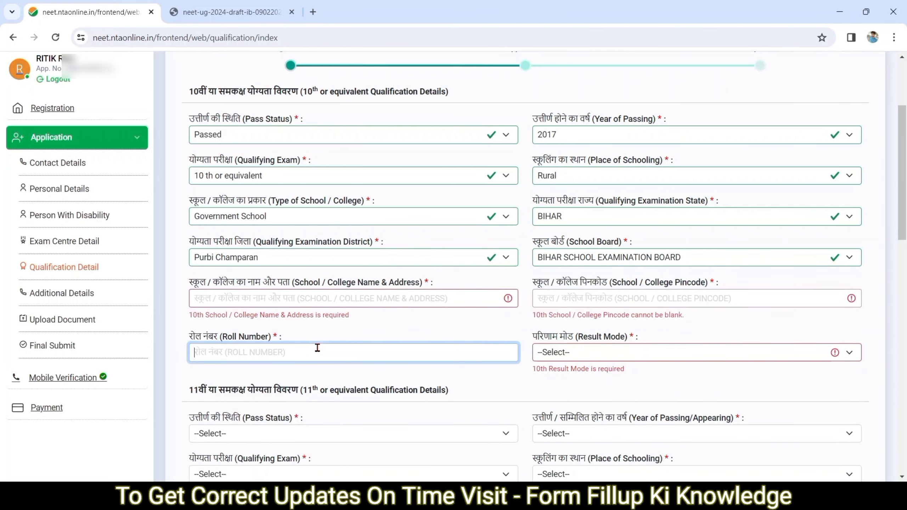
Choose Percentage result mode and enter 300 of 500 marks, giving 60.00 percent
{"action": "left_click", "coordinate": [548, 354]}
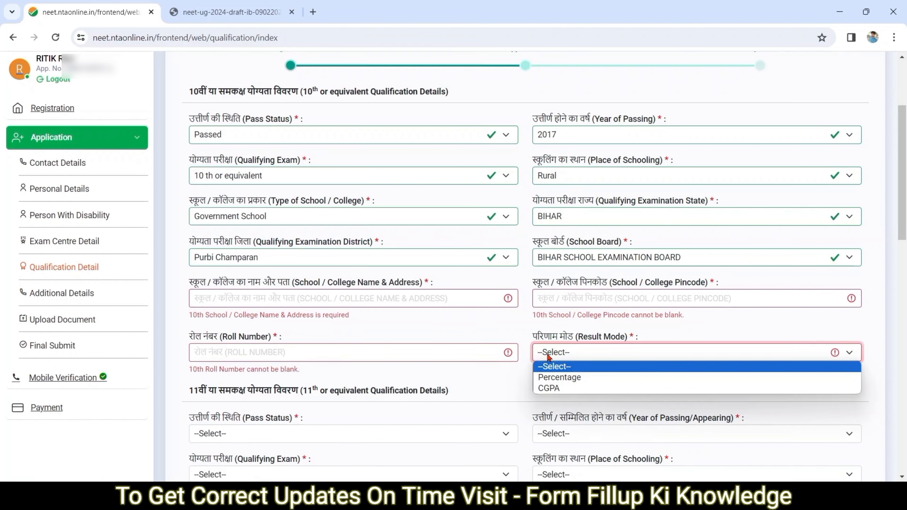
{"action": "key", "text": "Down"}
{"action": "key", "text": "Down"}
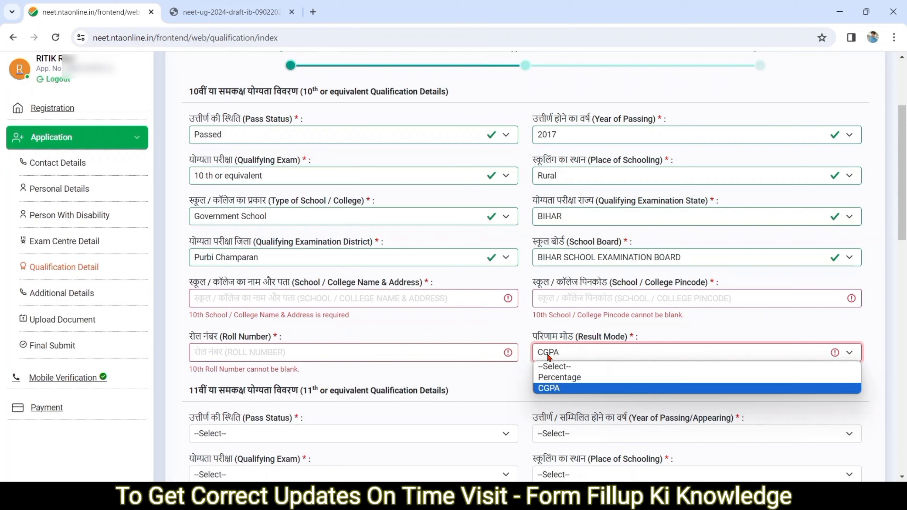
{"action": "key", "text": "Up"}
{"action": "key", "text": "Return"}
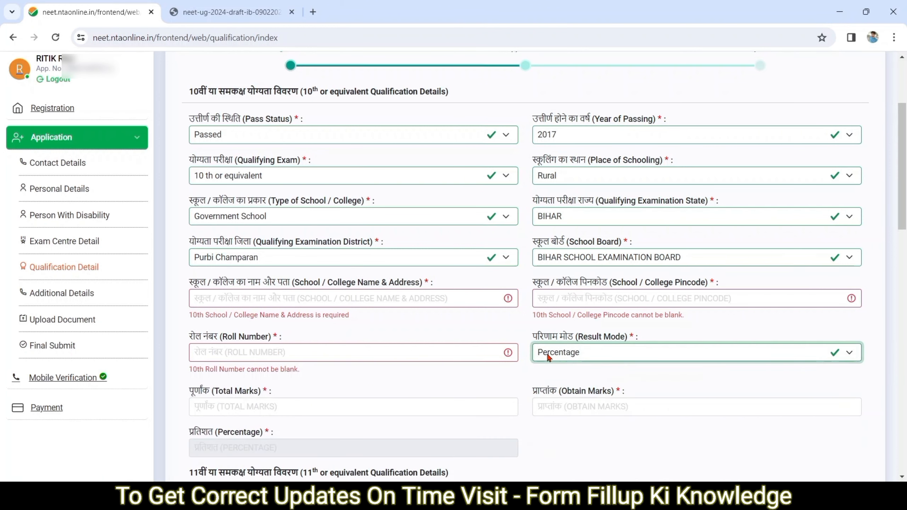
{"action": "left_click", "coordinate": [254, 396]}
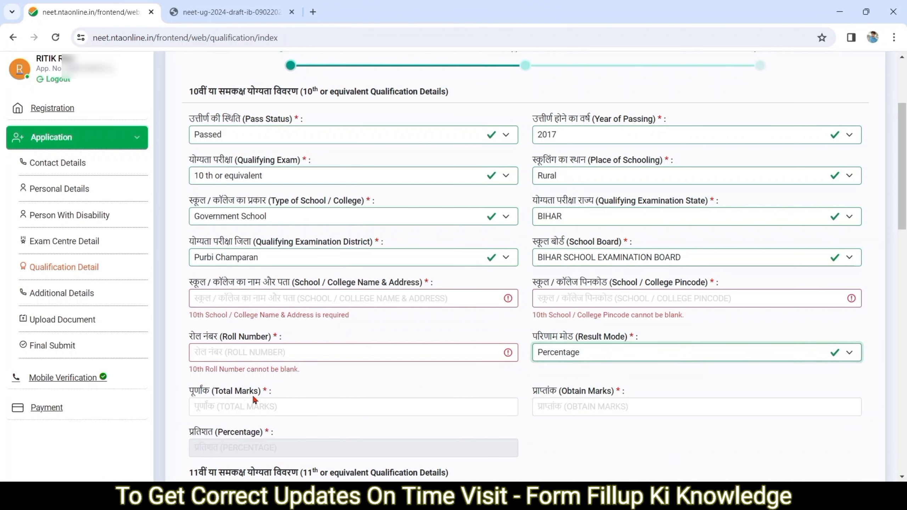
{"action": "left_click", "coordinate": [236, 401]}
{"action": "type", "text": "500"}
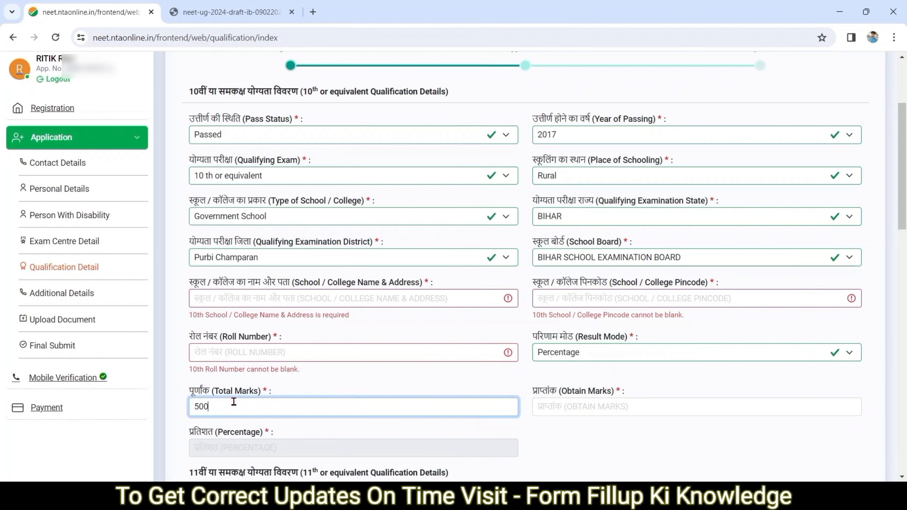
{"action": "left_click", "coordinate": [583, 399]}
{"action": "type", "text": "300"}
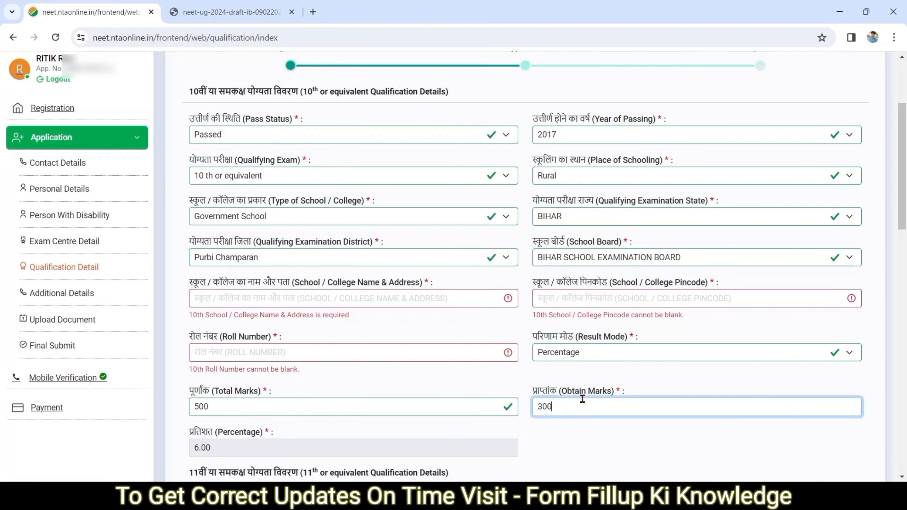
{"action": "left_click", "coordinate": [428, 440]}
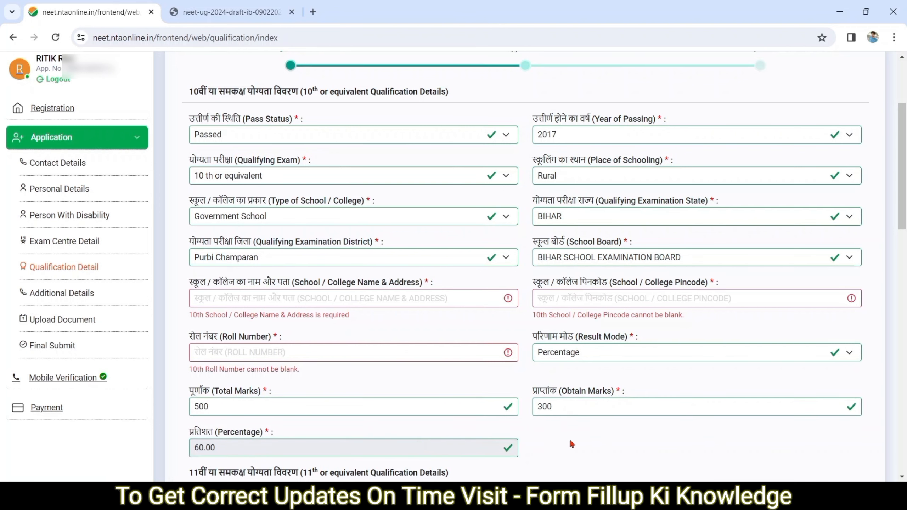
Scroll to the 11th section and set its pass status to Not Applicable
{"action": "scroll", "coordinate": [597, 448], "scroll_direction": "down", "scroll_amount": 2}
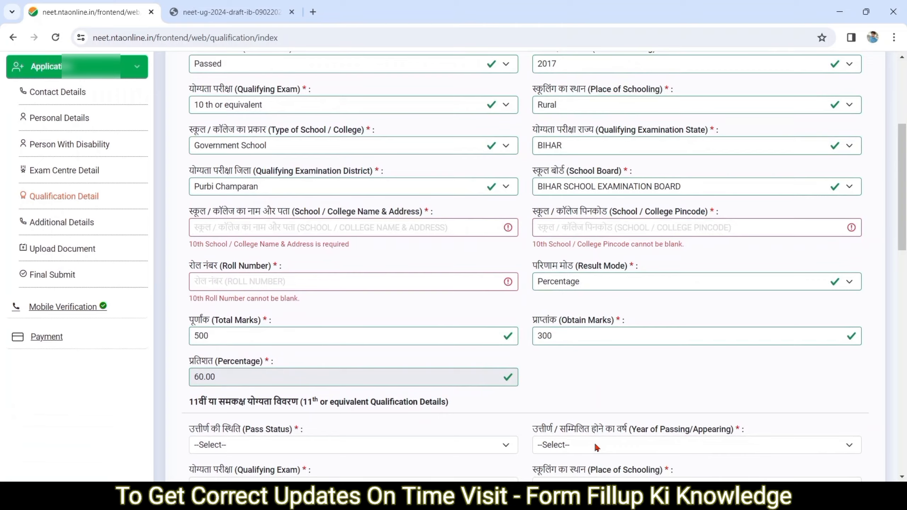
{"action": "scroll", "coordinate": [596, 448], "scroll_direction": "up", "scroll_amount": 3}
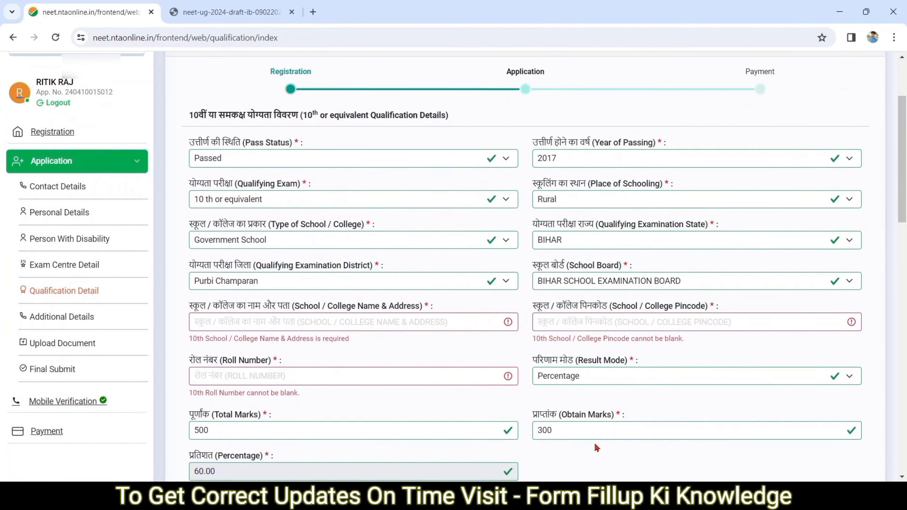
{"action": "scroll", "coordinate": [596, 448], "scroll_direction": "down", "scroll_amount": 7}
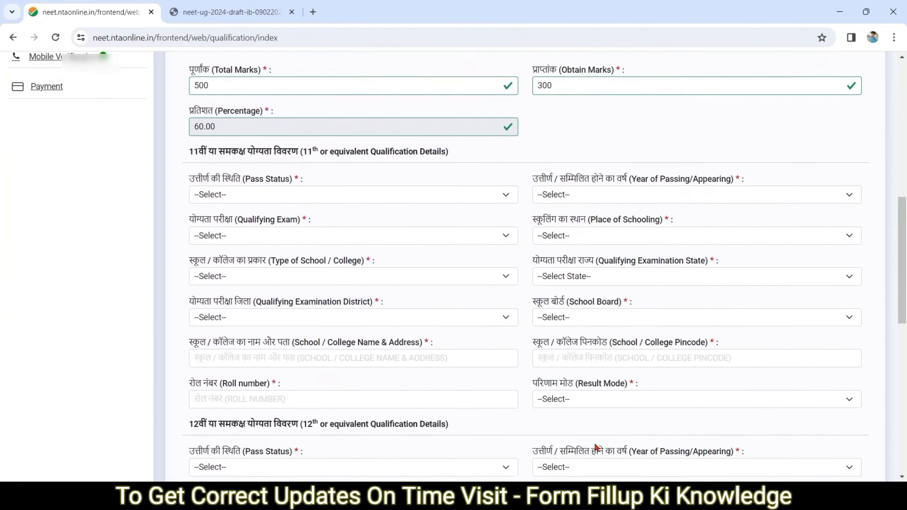
{"action": "scroll", "coordinate": [596, 448], "scroll_direction": "down", "scroll_amount": 1}
{"action": "scroll", "coordinate": [596, 448], "scroll_direction": "down", "scroll_amount": 1}
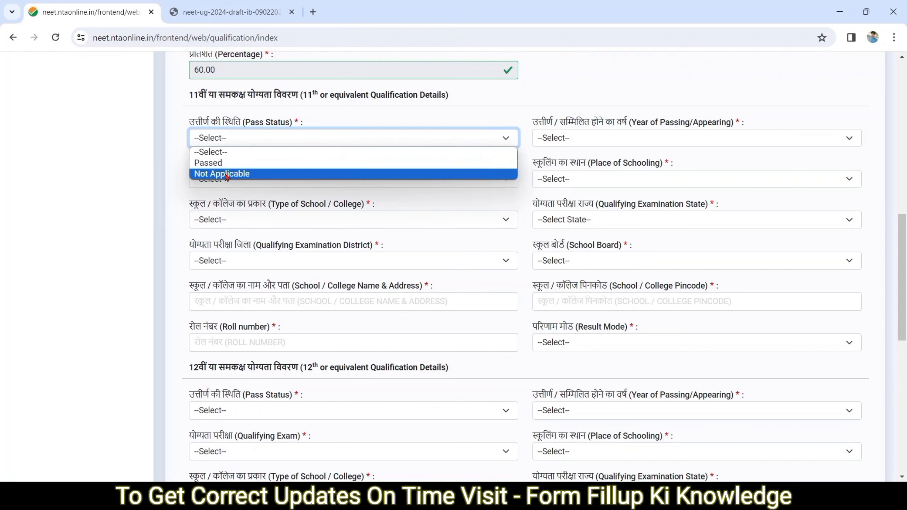
{"action": "left_click", "coordinate": [227, 175]}
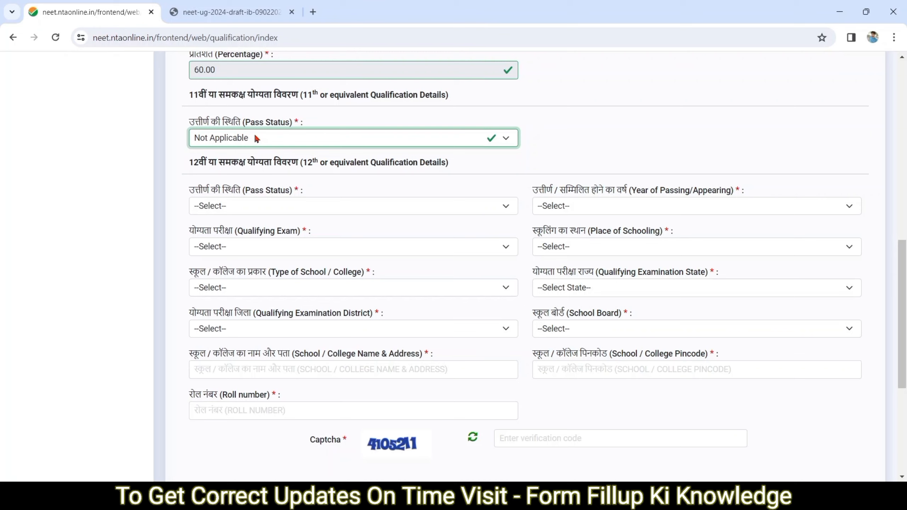
Try Passed with 11 th or equivalent, then revert the 11th status to Not Applicable
{"action": "left_click", "coordinate": [257, 139]}
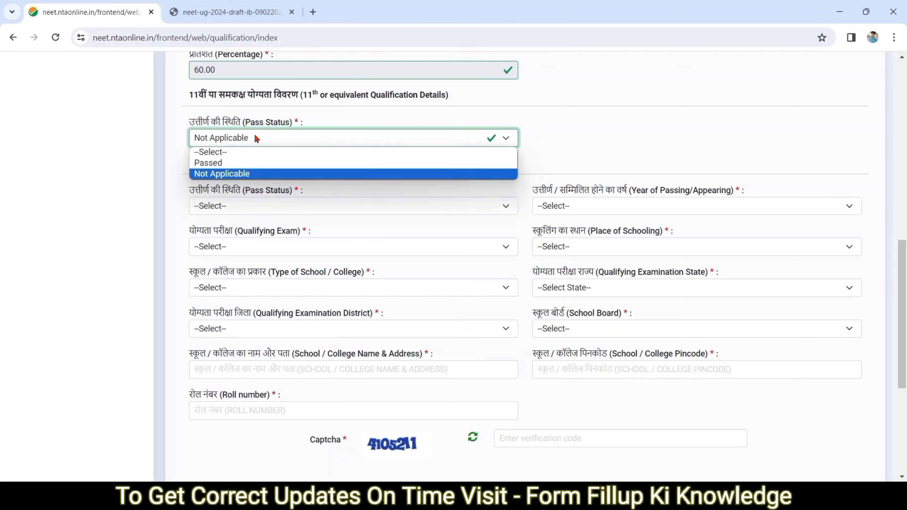
{"action": "left_click", "coordinate": [220, 174]}
{"action": "left_click", "coordinate": [225, 142]}
{"action": "left_click", "coordinate": [200, 164]}
{"action": "left_click", "coordinate": [239, 181]}
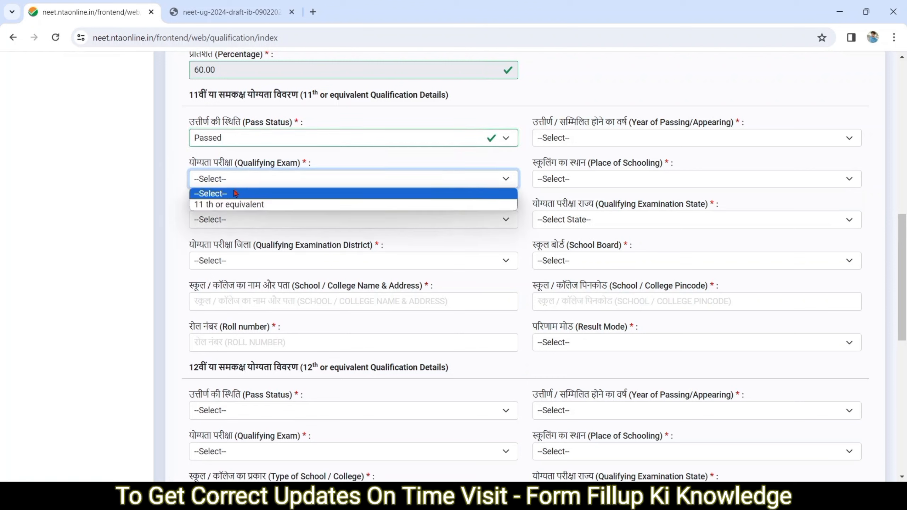
{"action": "left_click", "coordinate": [234, 204]}
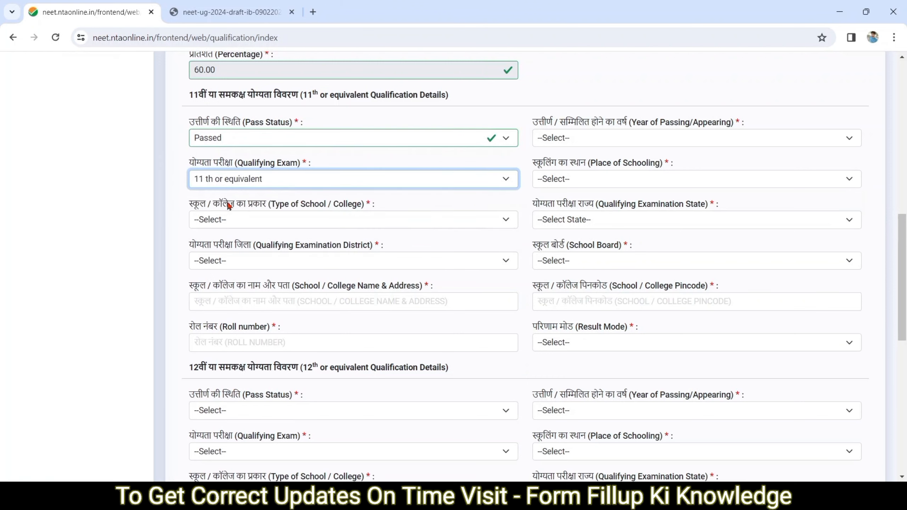
{"action": "left_click", "coordinate": [551, 138]}
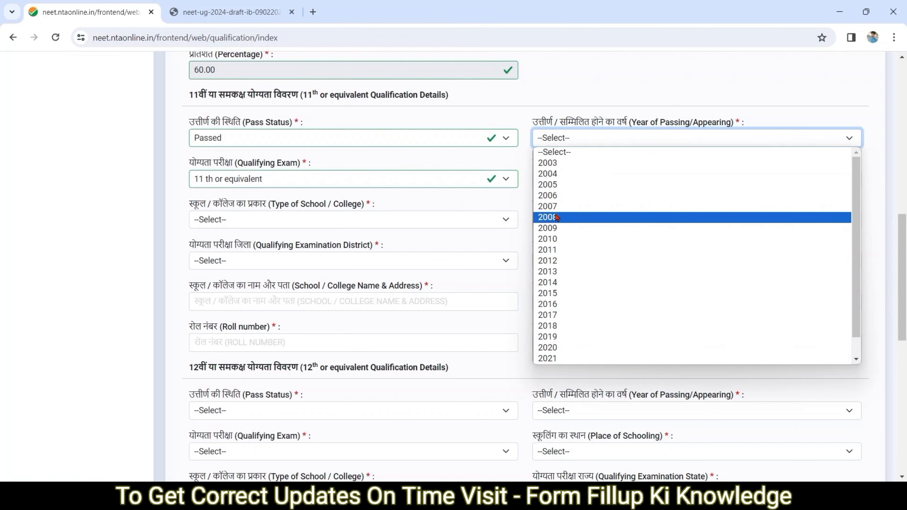
{"action": "left_click", "coordinate": [432, 296]}
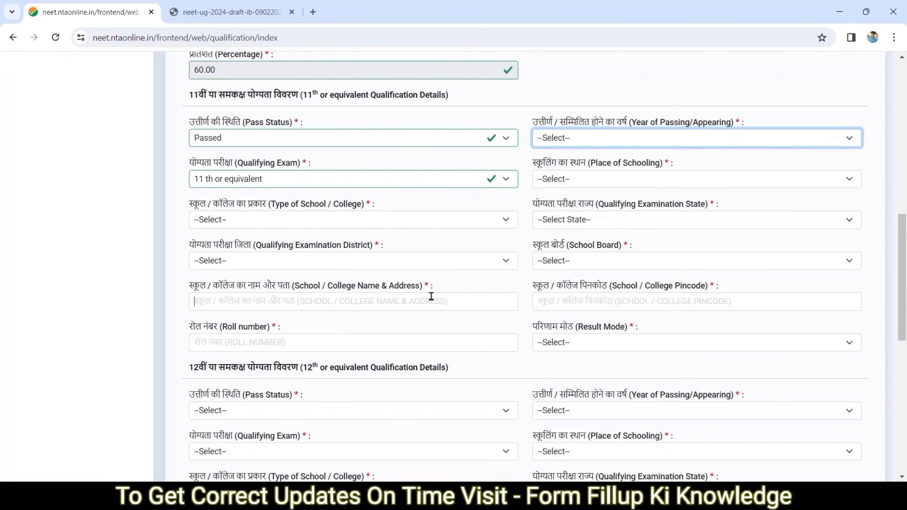
{"action": "left_click", "coordinate": [383, 277]}
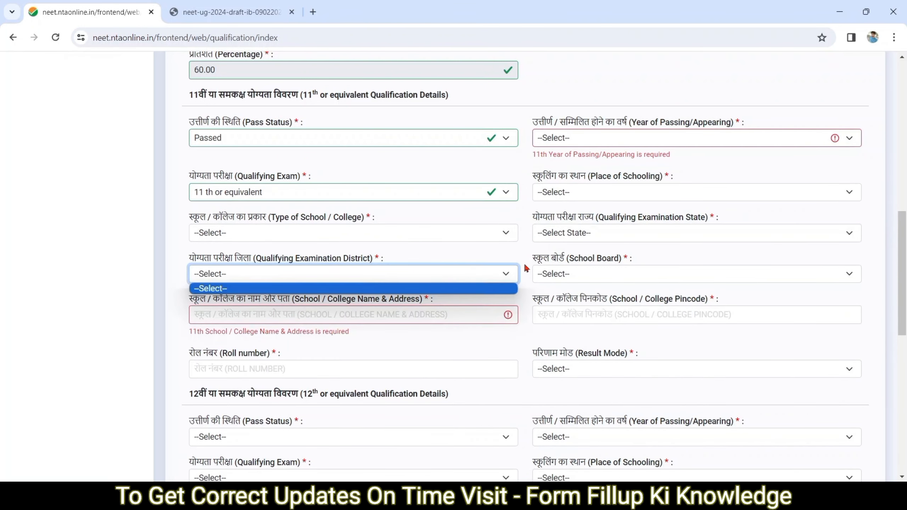
{"action": "left_click", "coordinate": [551, 313]}
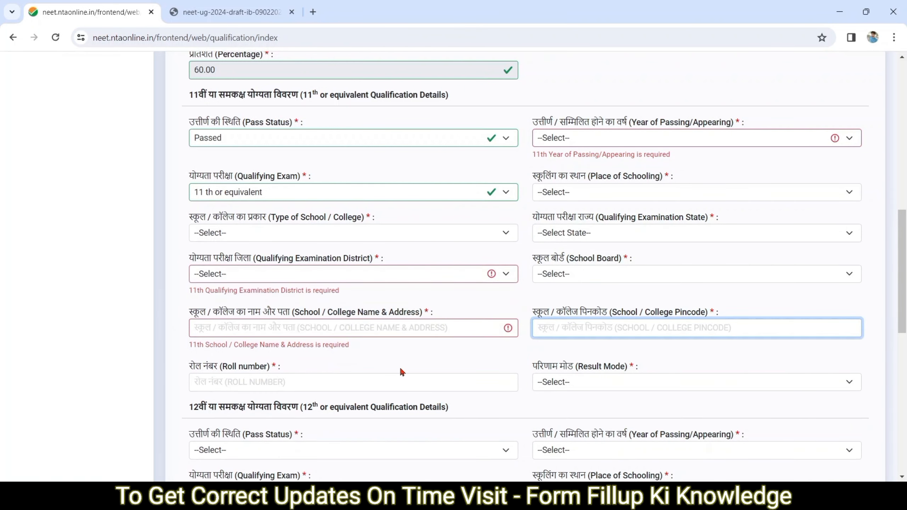
{"action": "left_click", "coordinate": [540, 383]}
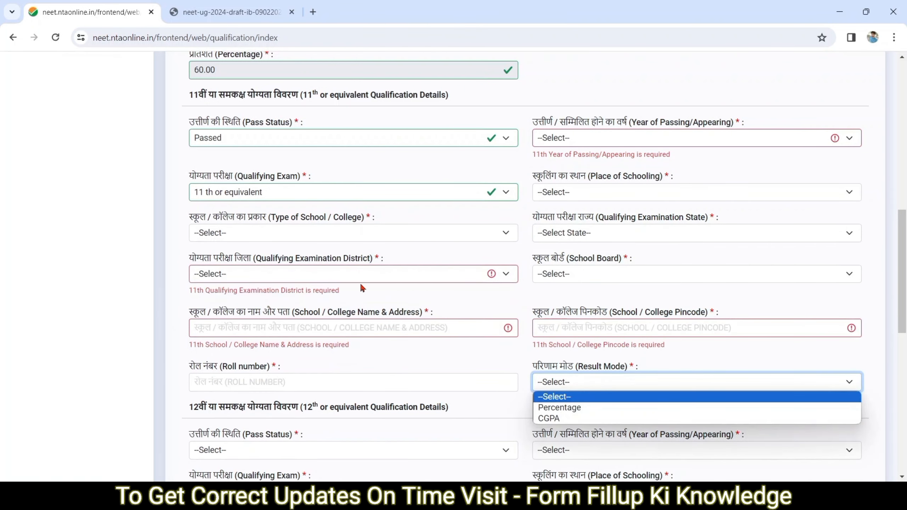
{"action": "left_click", "coordinate": [289, 140]}
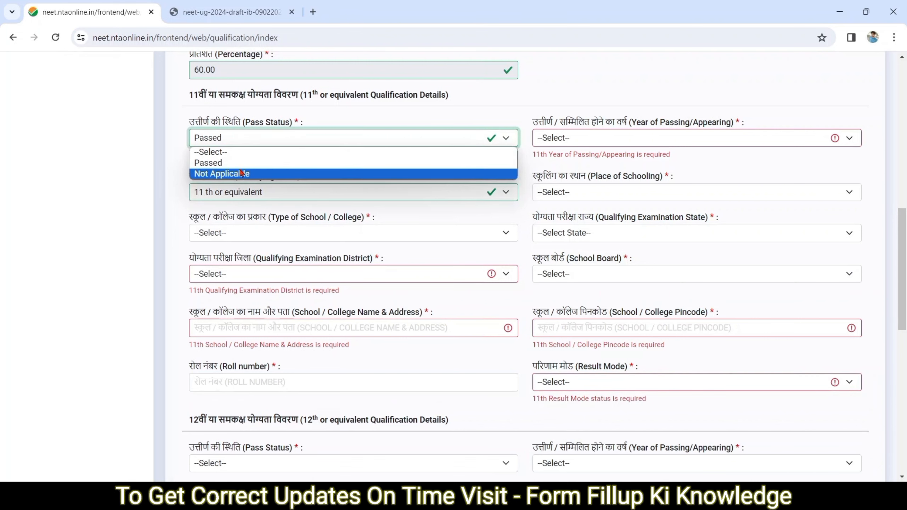
{"action": "left_click", "coordinate": [241, 173]}
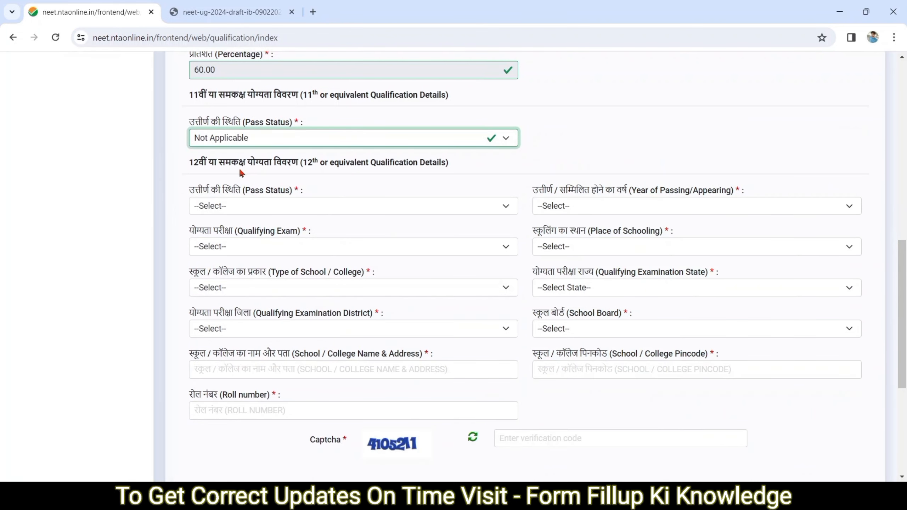
Record 12th as Passed in 2019 from a Government School
{"action": "left_click", "coordinate": [250, 204]}
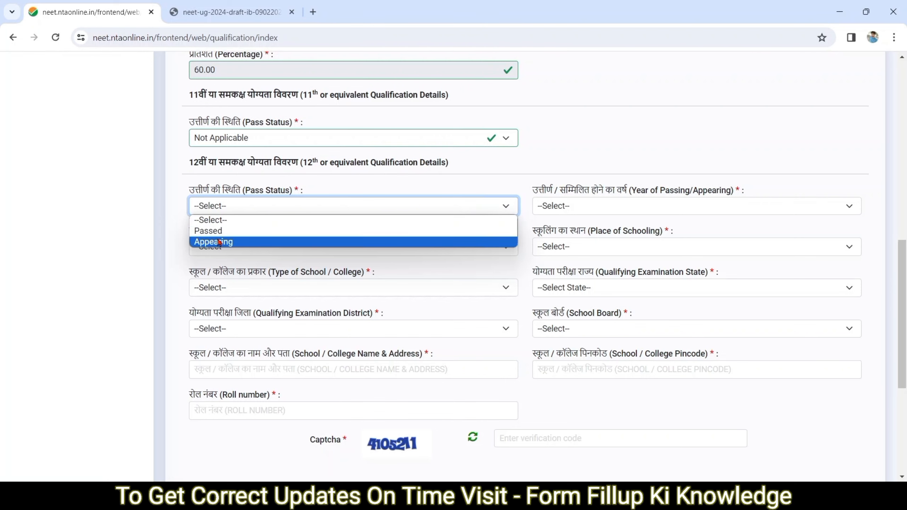
{"action": "left_click", "coordinate": [219, 231]}
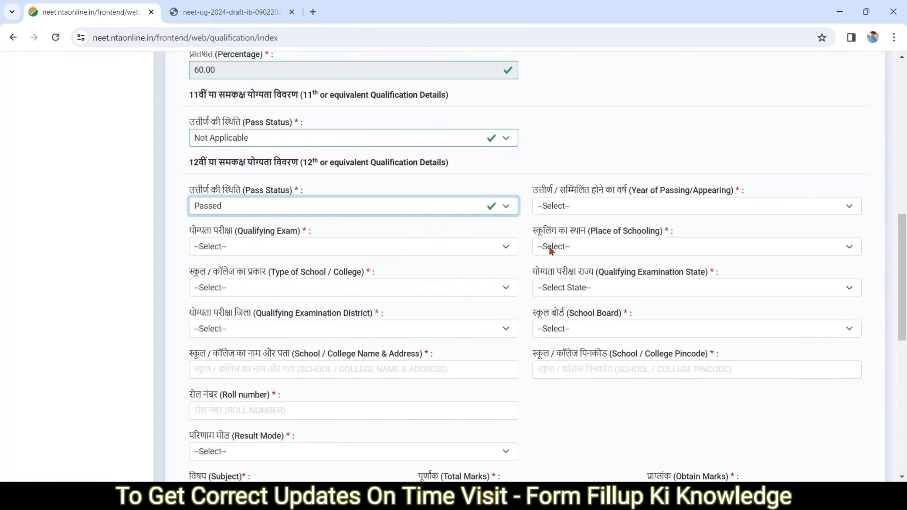
{"action": "left_click", "coordinate": [624, 209]}
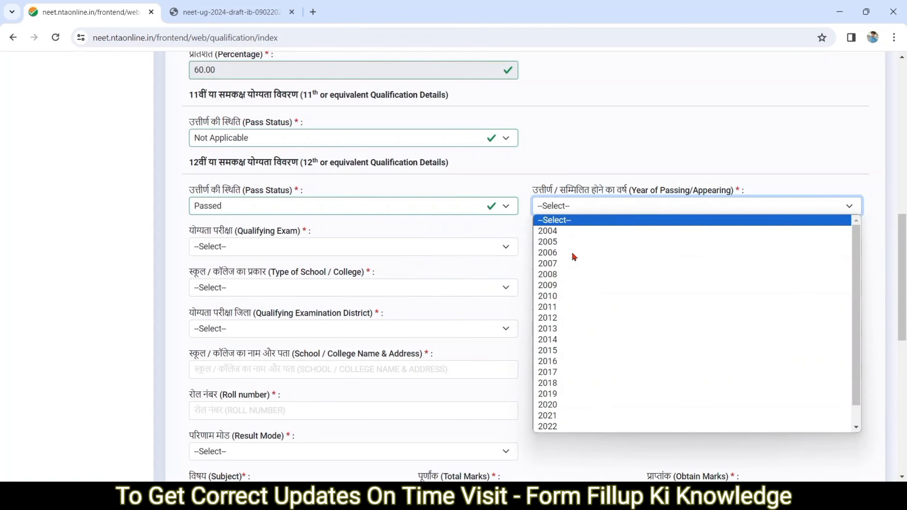
{"action": "left_click", "coordinate": [551, 395]}
{"action": "left_click", "coordinate": [313, 244]}
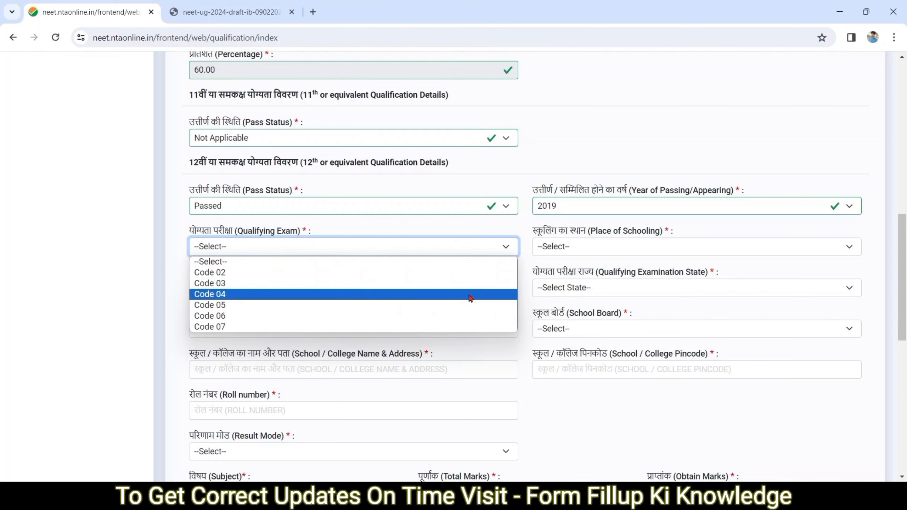
{"action": "left_click", "coordinate": [576, 277]}
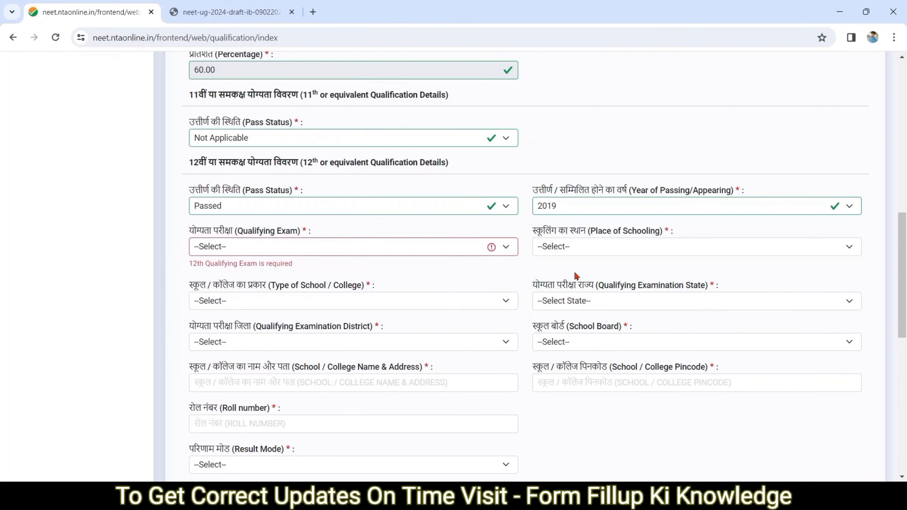
{"action": "left_click", "coordinate": [573, 250]}
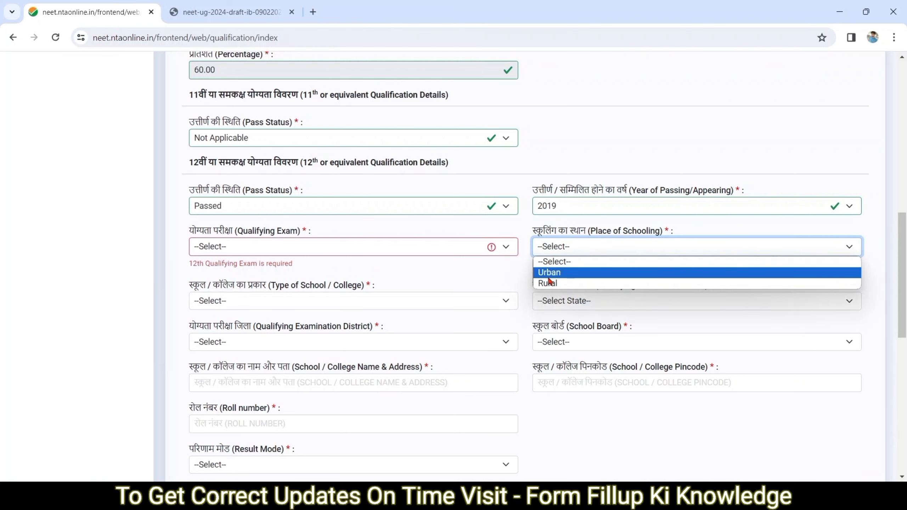
{"action": "left_click", "coordinate": [410, 308]}
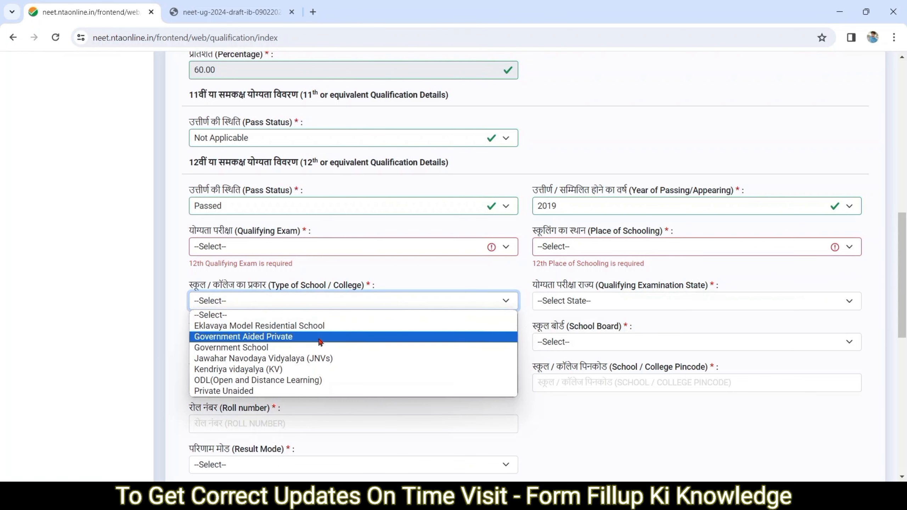
{"action": "left_click", "coordinate": [286, 347]}
Set 12th state BIHAR, district Purbi Champaran, board BIHAR SCHOOL EXAMINATION BOARD
{"action": "left_click", "coordinate": [587, 306]}
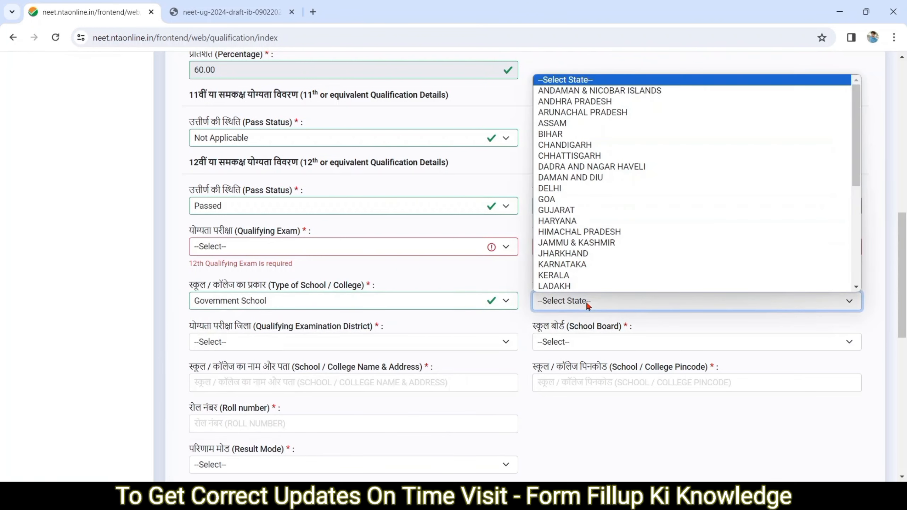
{"action": "left_click", "coordinate": [556, 135]}
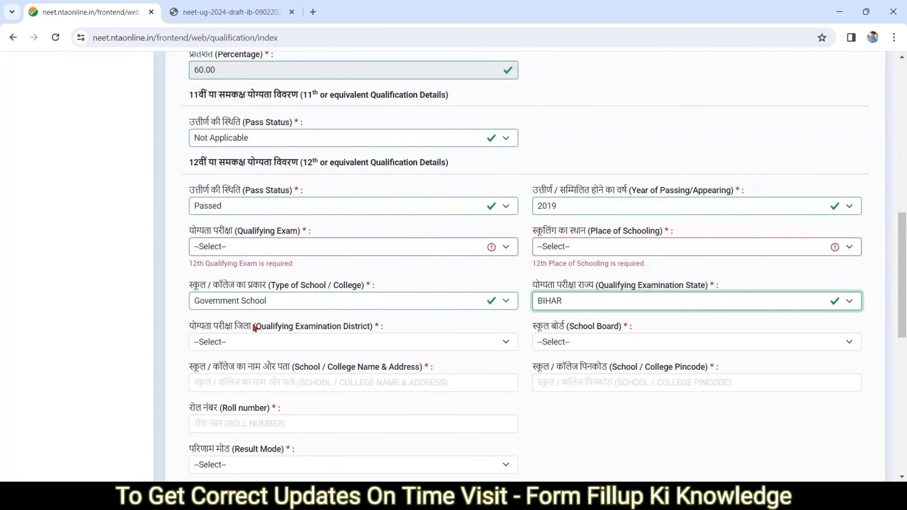
{"action": "left_click", "coordinate": [248, 347]}
{"action": "key", "text": "Down"}
{"action": "key", "text": "Down"}
{"action": "key", "text": "Down"}
{"action": "key", "text": "Down"}
{"action": "key", "text": "Down"}
{"action": "key", "text": "Down"}
{"action": "key", "text": "Down"}
{"action": "key", "text": "Down"}
{"action": "key", "text": "Down"}
{"action": "key", "text": "Down"}
{"action": "key", "text": "Down"}
{"action": "key", "text": "Down"}
{"action": "key", "text": "Down"}
{"action": "key", "text": "Down"}
{"action": "key", "text": "Down"}
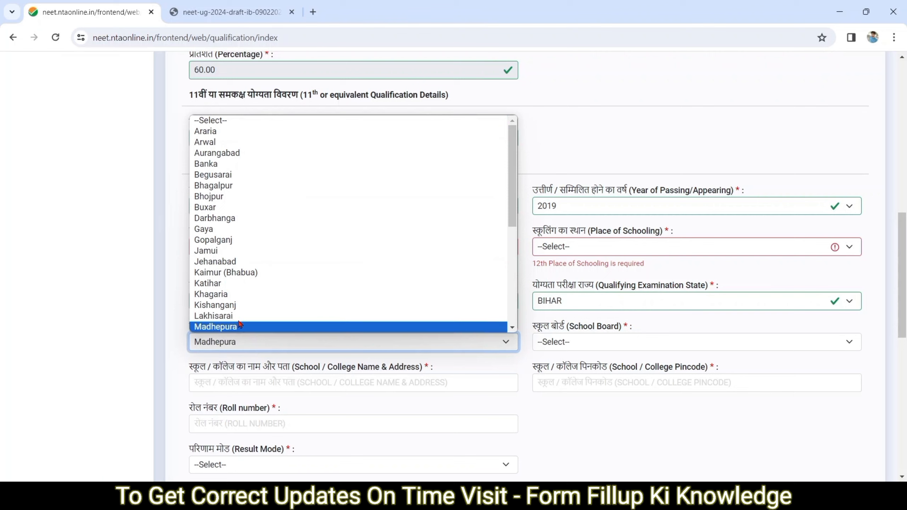
{"action": "key", "text": "Up"}
{"action": "key", "text": "Up"}
{"action": "key", "text": "Up"}
{"action": "key", "text": "Up"}
{"action": "key", "text": "Up"}
{"action": "key", "text": "Up"}
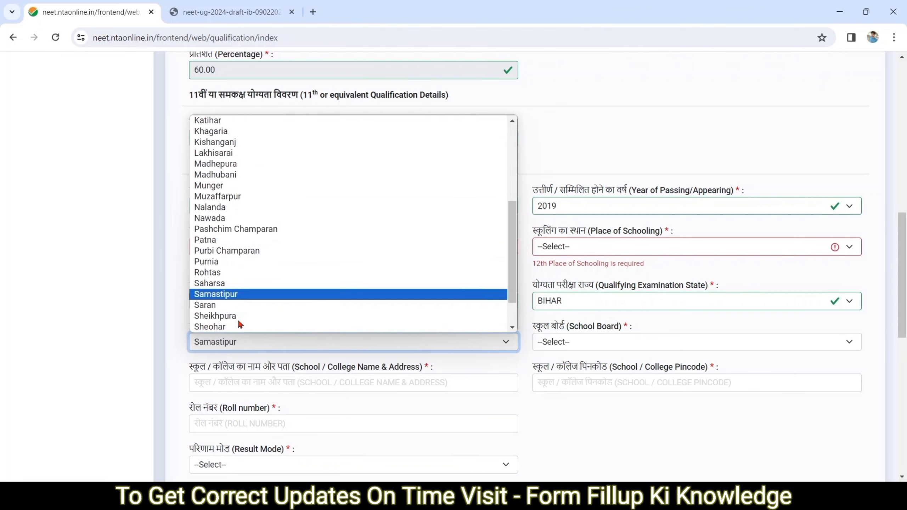
{"action": "key", "text": "Return"}
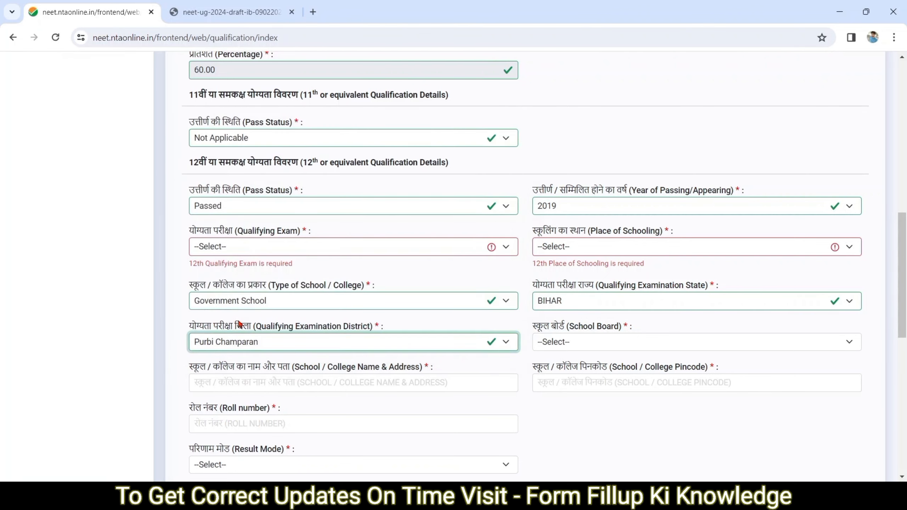
{"action": "left_click", "coordinate": [619, 344]}
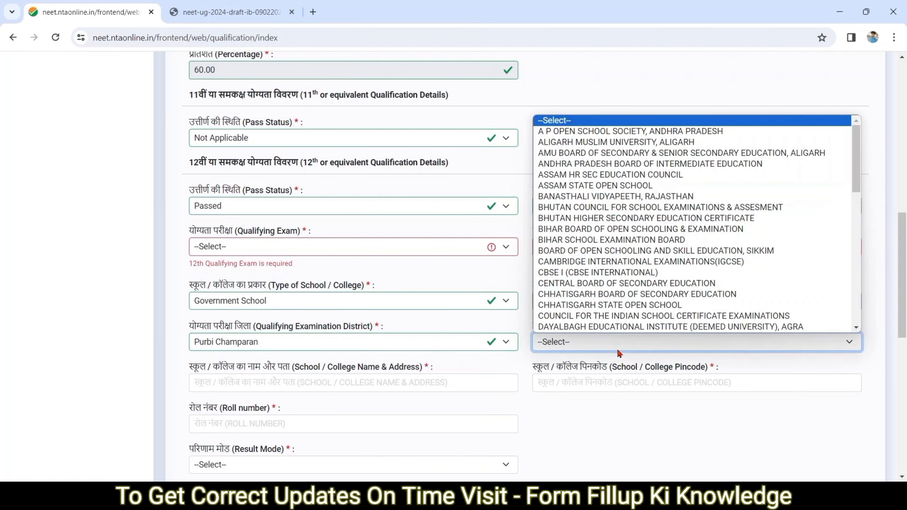
{"action": "left_click", "coordinate": [582, 240]}
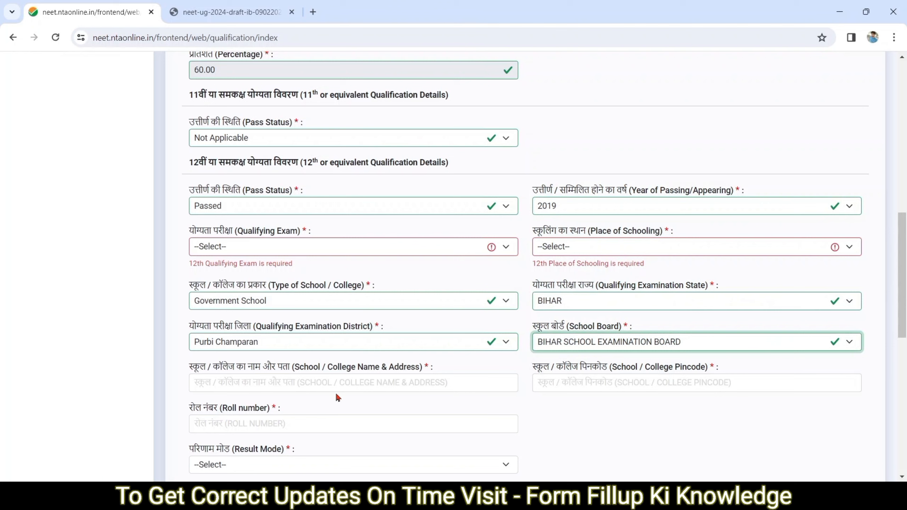
{"action": "left_click", "coordinate": [339, 382]}
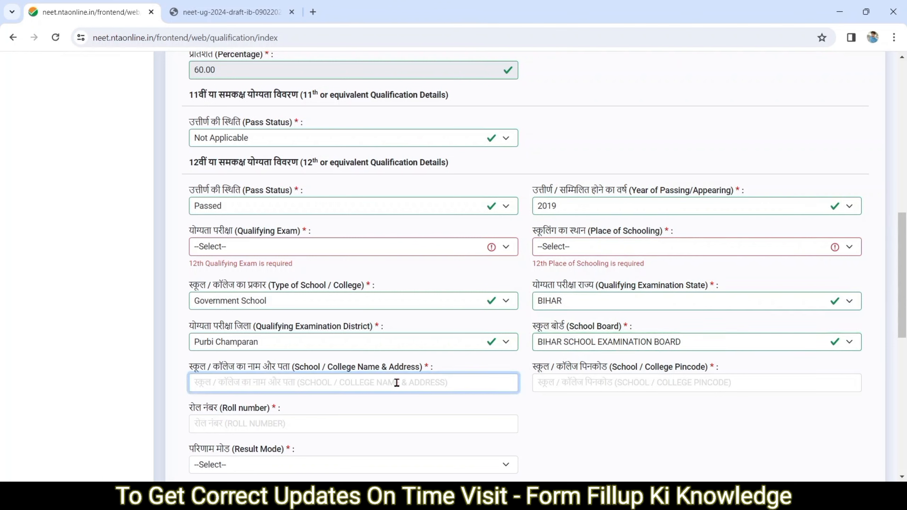
{"action": "left_click", "coordinate": [569, 383]}
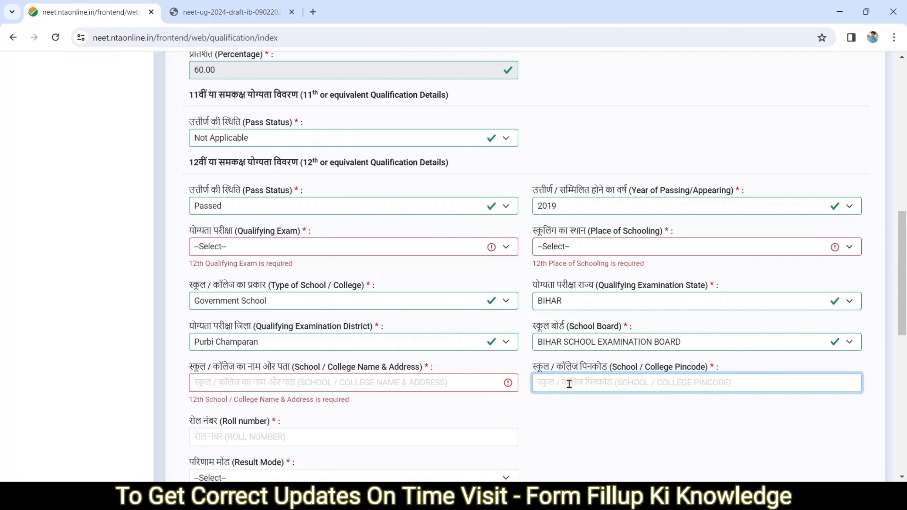
{"action": "left_click", "coordinate": [563, 414]}
Choose Percentage result mode and enter total marks 500 and obtained marks 300
{"action": "scroll", "coordinate": [562, 411], "scroll_direction": "down", "scroll_amount": 4}
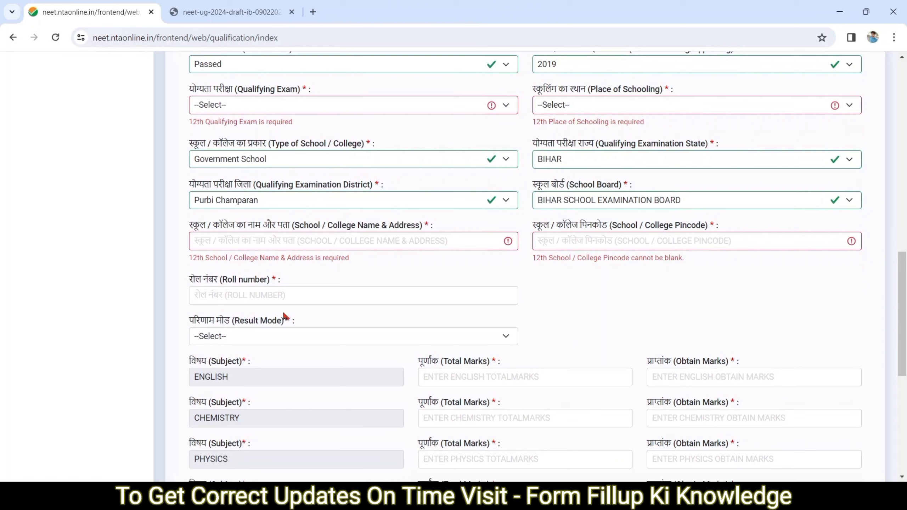
{"action": "left_click", "coordinate": [272, 290]}
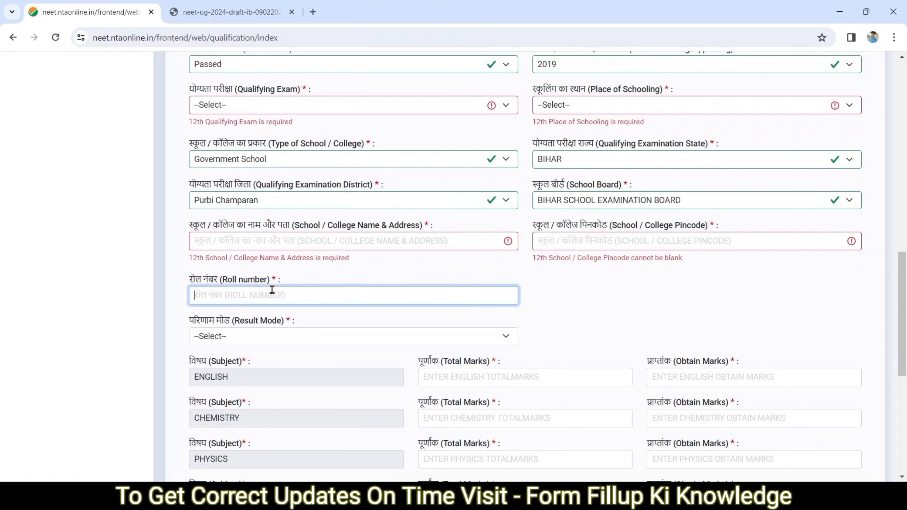
{"action": "left_click", "coordinate": [229, 341]}
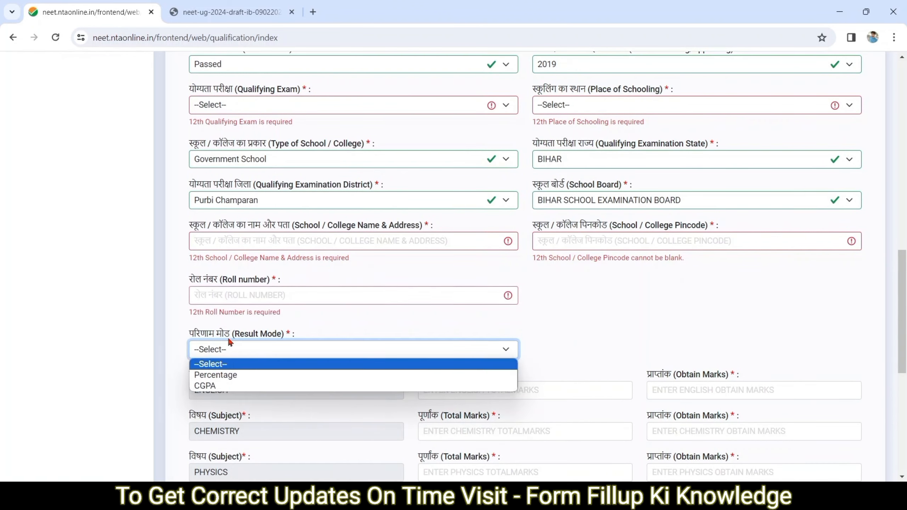
{"action": "left_click", "coordinate": [227, 375]}
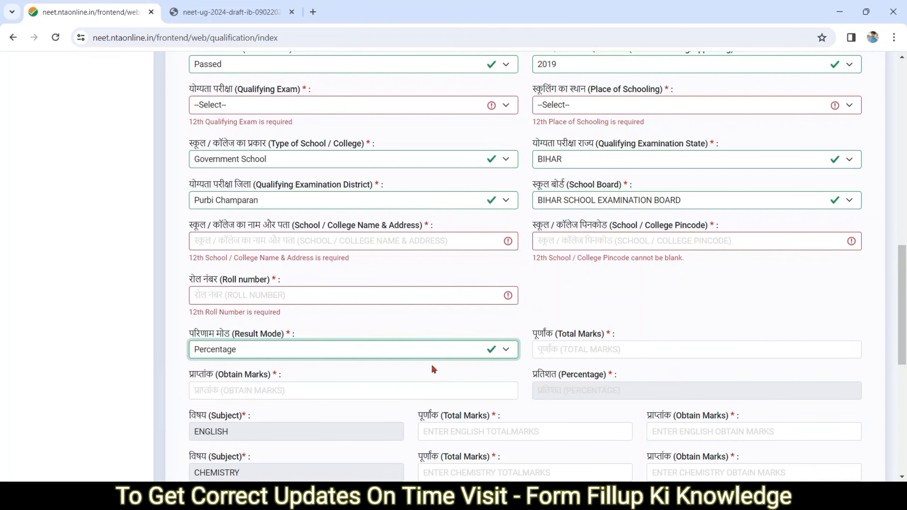
{"action": "left_click", "coordinate": [588, 346]}
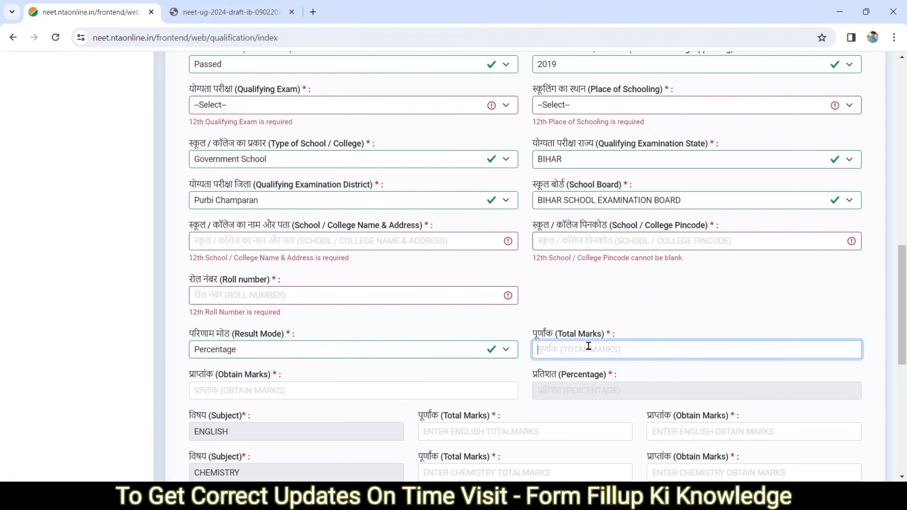
{"action": "type", "text": "500"}
{"action": "left_click", "coordinate": [361, 385]}
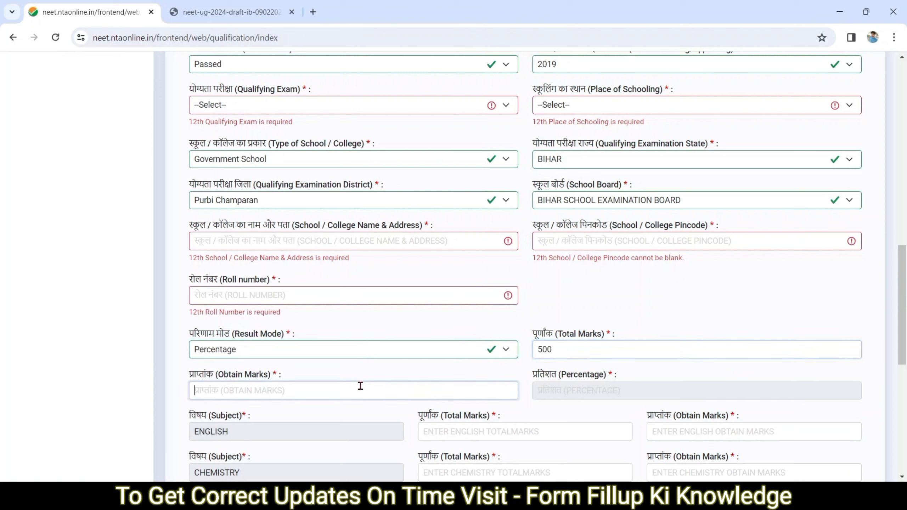
{"action": "type", "text": "300"}
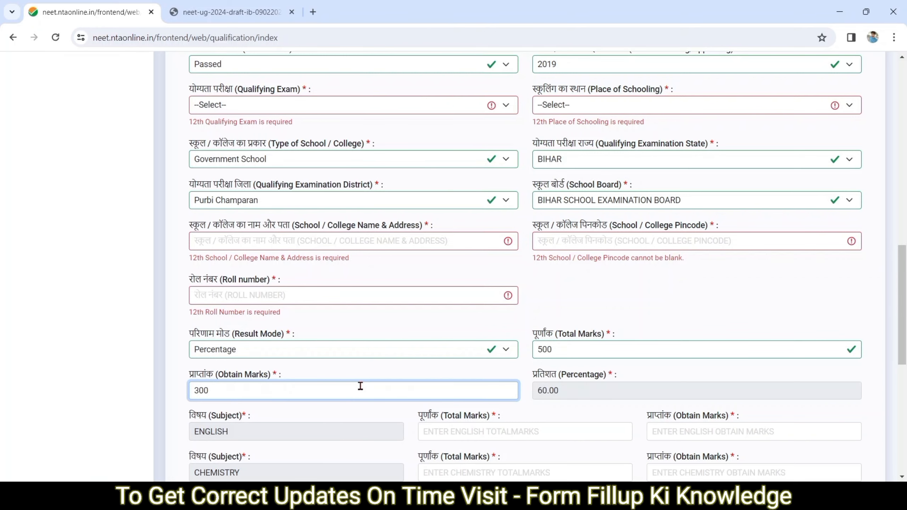
{"action": "left_click", "coordinate": [591, 392]}
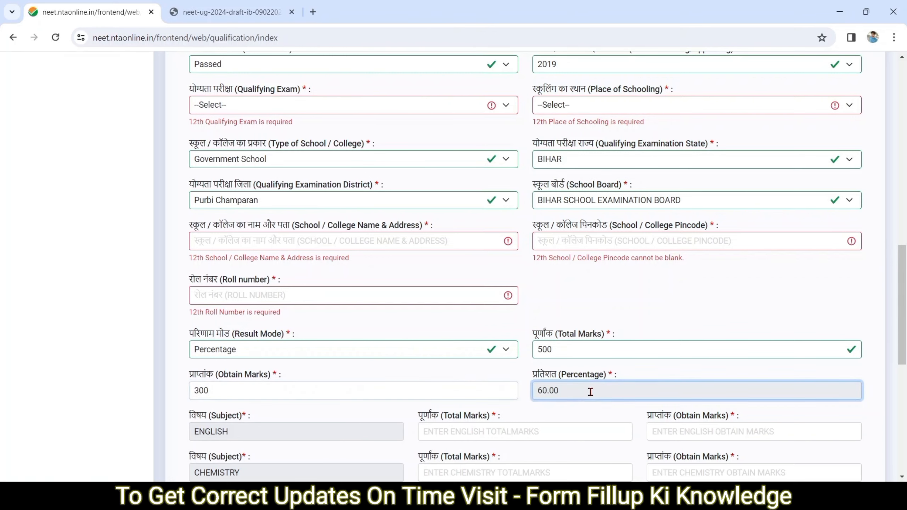
{"action": "left_click", "coordinate": [540, 420]}
Enter 100 total marks and 60 obtained marks for English and Chemistry
{"action": "scroll", "coordinate": [540, 420], "scroll_direction": "down", "scroll_amount": 5}
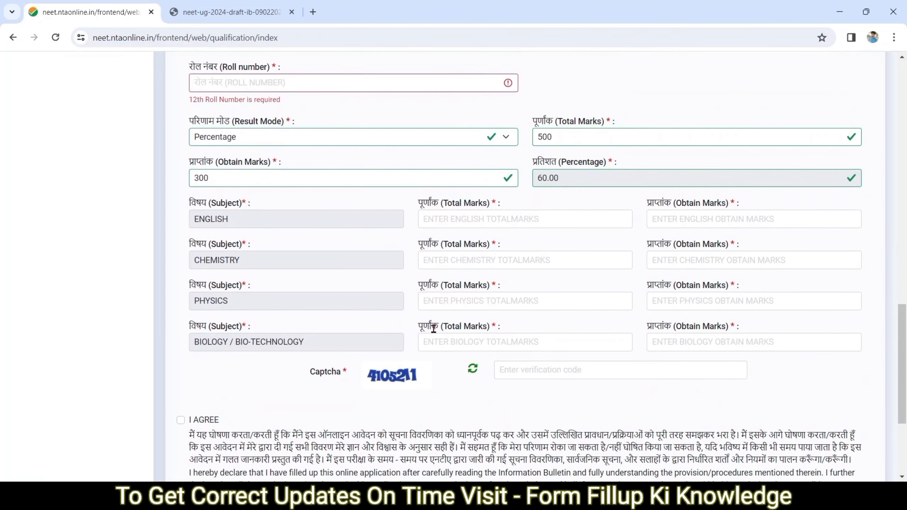
{"action": "left_click", "coordinate": [451, 219]}
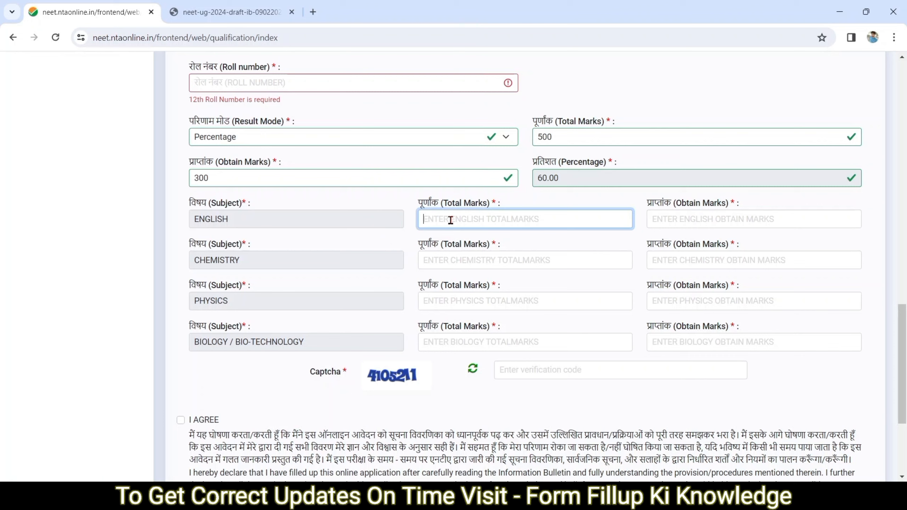
{"action": "type", "text": "100"}
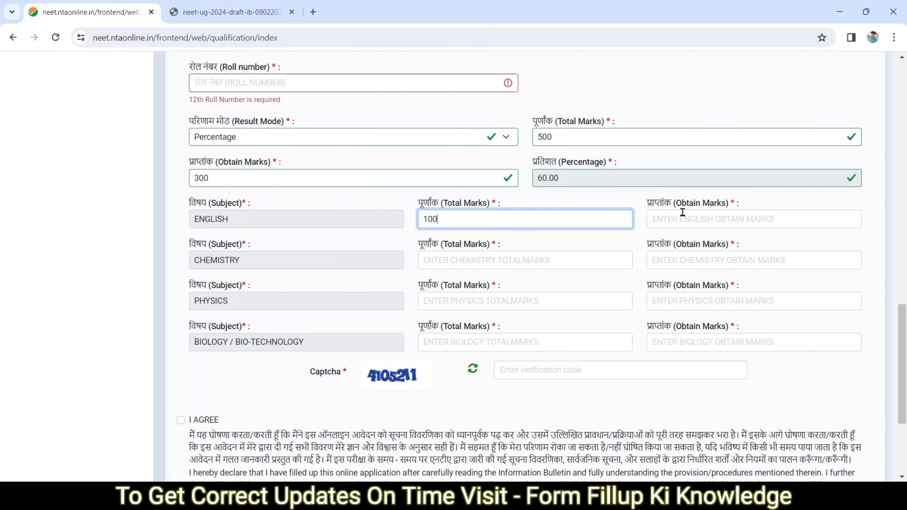
{"action": "left_click", "coordinate": [687, 216]}
{"action": "type", "text": "6"}
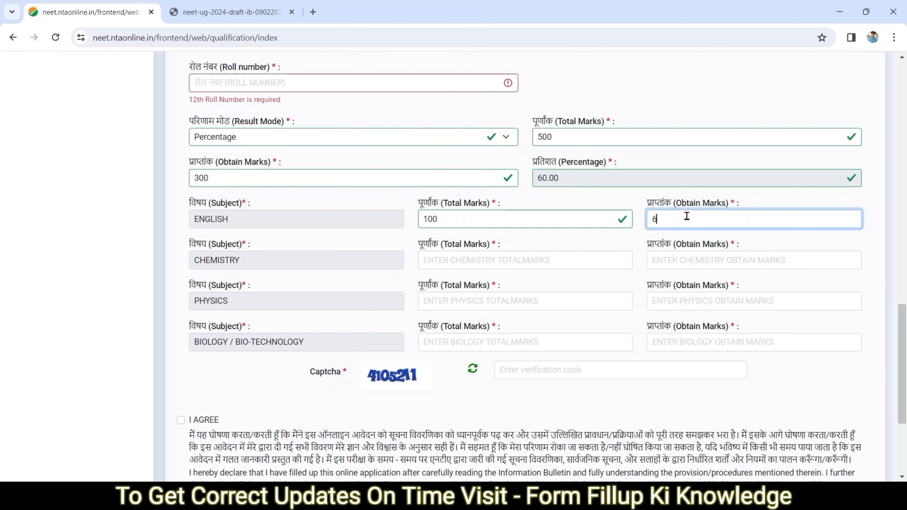
{"action": "type", "text": "0"}
{"action": "left_click", "coordinate": [453, 264]}
{"action": "type", "text": "100"}
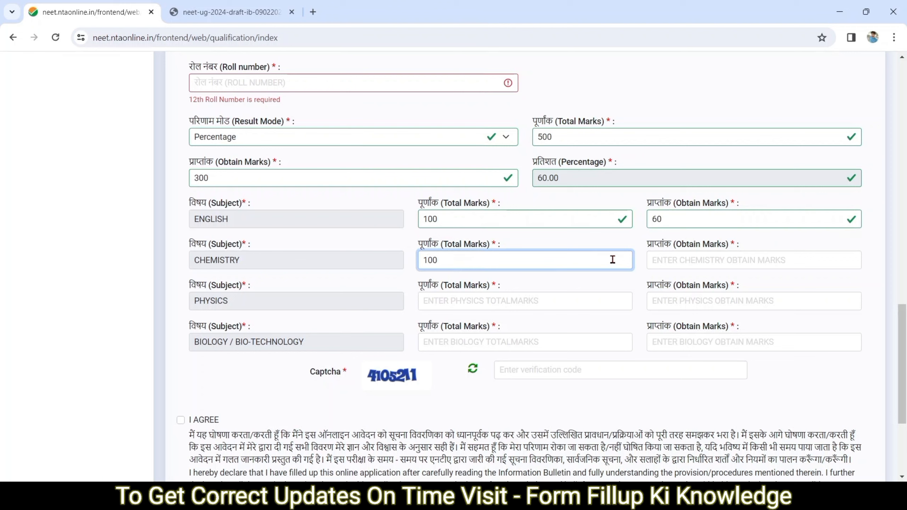
{"action": "left_click", "coordinate": [674, 259]}
{"action": "type", "text": "60"}
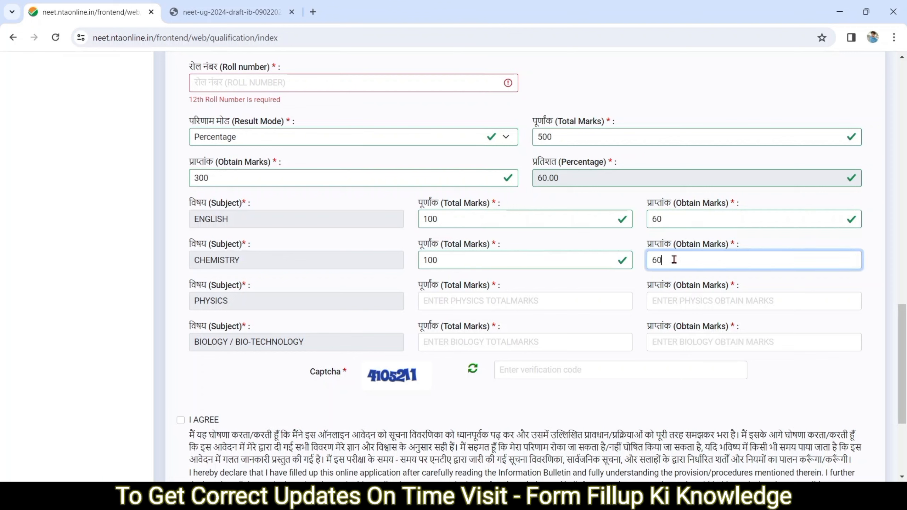
Enter 100 total marks and 60 obtained marks for Physics and Biology
{"action": "left_click", "coordinate": [468, 303]}
{"action": "type", "text": "100"}
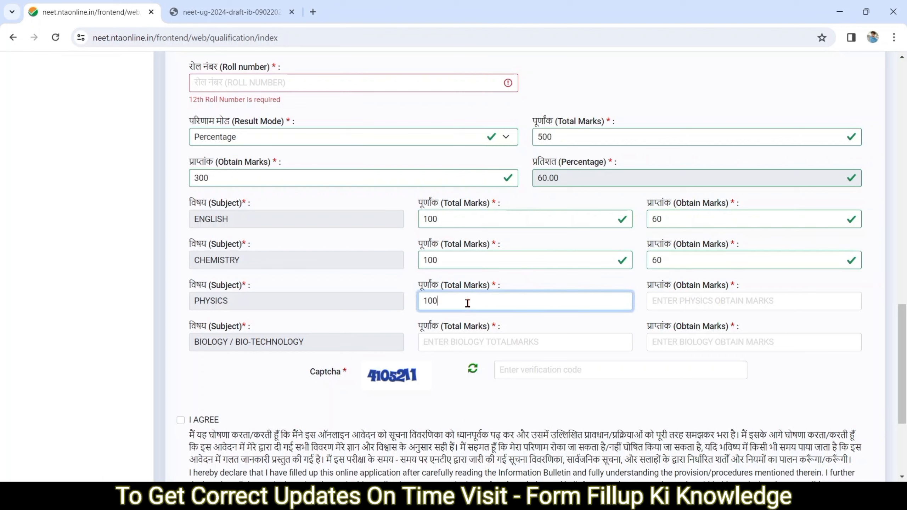
{"action": "left_click", "coordinate": [720, 296]}
{"action": "type", "text": "60"}
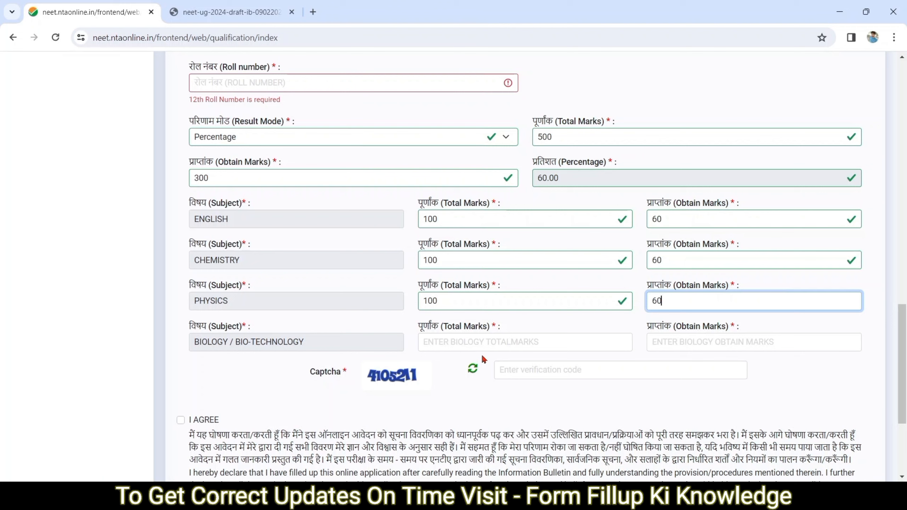
{"action": "left_click", "coordinate": [473, 339]}
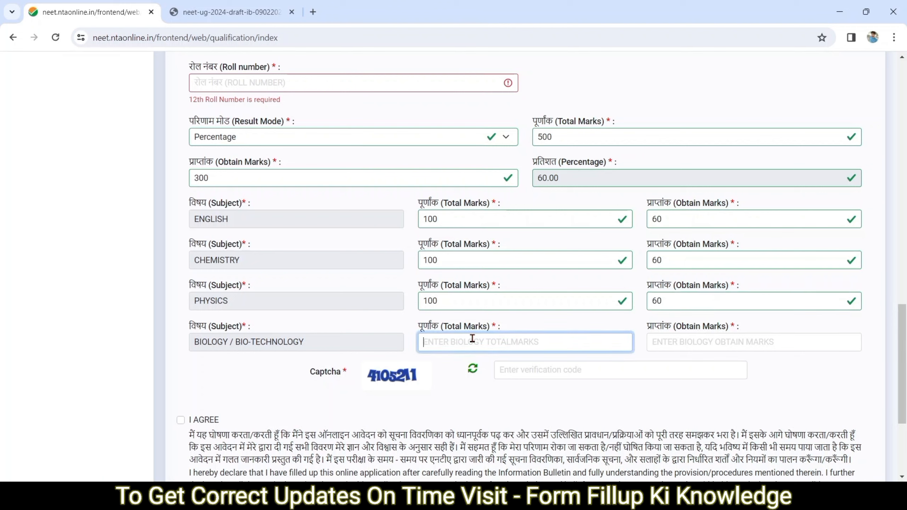
{"action": "type", "text": "10"}
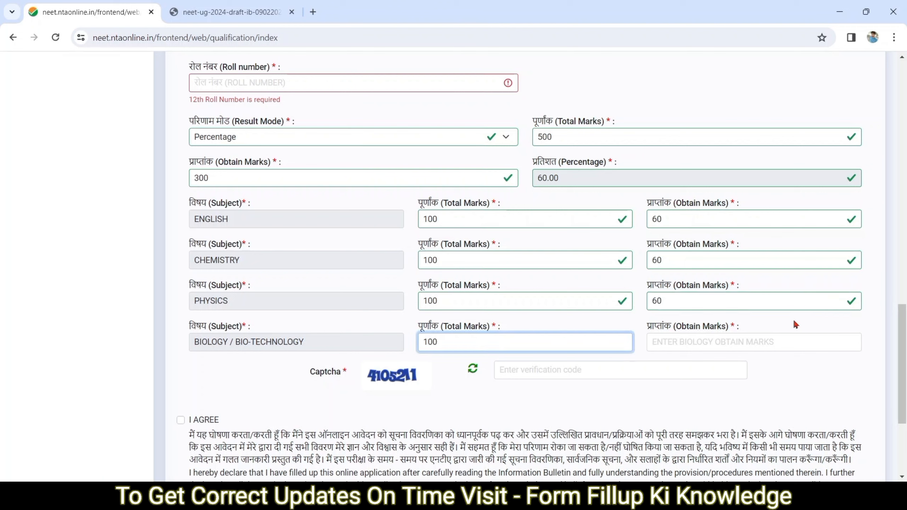
{"action": "type", "text": "0"}
{"action": "left_click", "coordinate": [765, 334]}
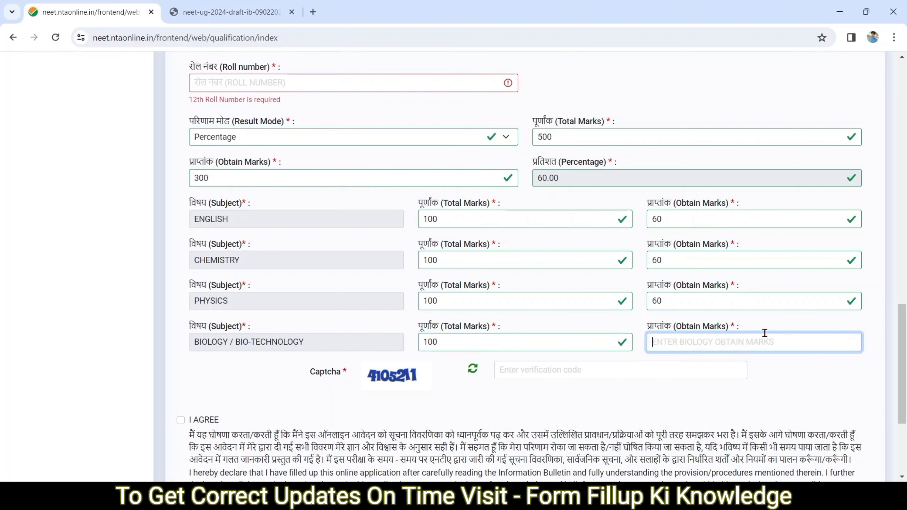
{"action": "type", "text": "60"}
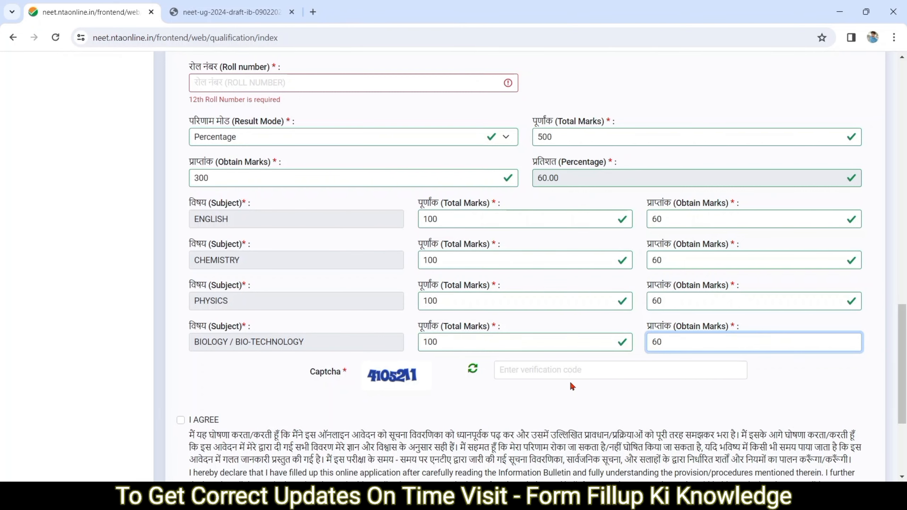
{"action": "left_click", "coordinate": [467, 429]}
Review the available codes in the Qualifying Exam dropdown
{"action": "scroll", "coordinate": [466, 426], "scroll_direction": "down", "scroll_amount": 1}
{"action": "scroll", "coordinate": [466, 425], "scroll_direction": "down", "scroll_amount": 4}
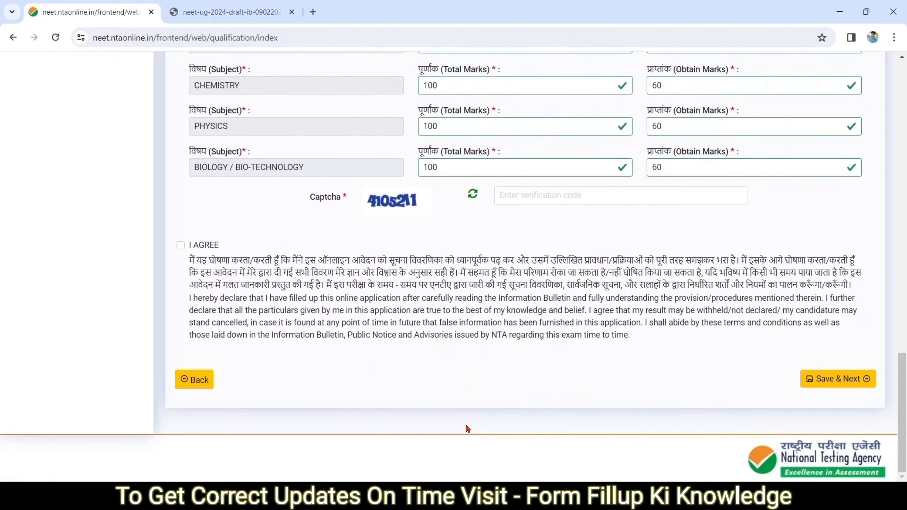
{"action": "scroll", "coordinate": [466, 425], "scroll_direction": "up", "scroll_amount": 10}
{"action": "scroll", "coordinate": [466, 425], "scroll_direction": "up", "scroll_amount": 2}
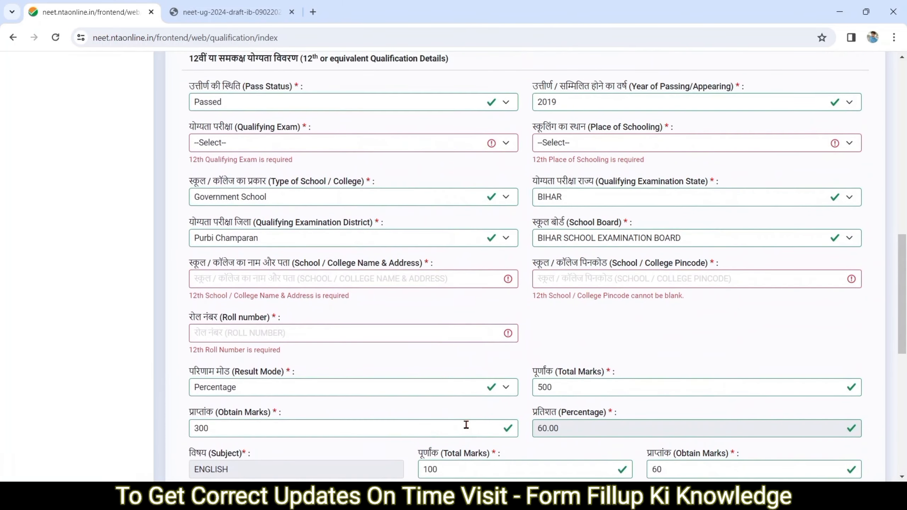
{"action": "left_click", "coordinate": [283, 140]}
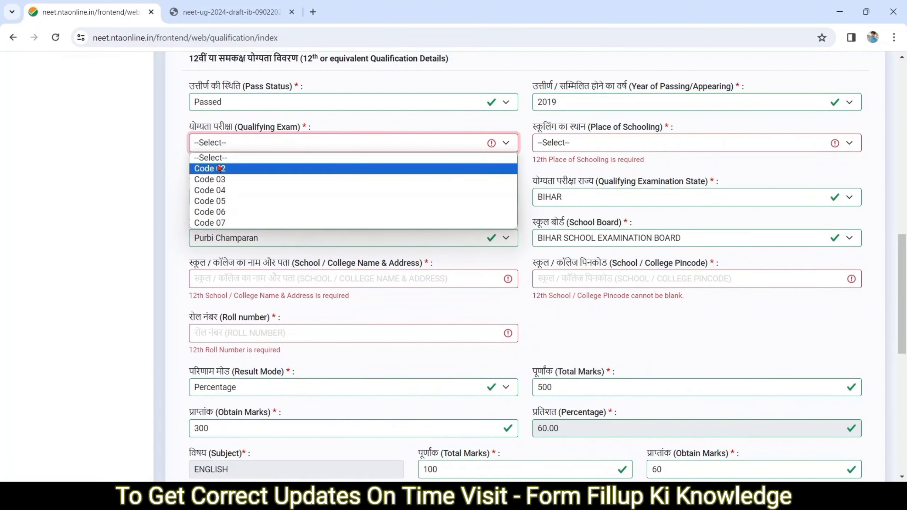
{"action": "key", "text": "Down"}
{"action": "key", "text": "Down"}
{"action": "key", "text": "Down"}
{"action": "key", "text": "Down"}
{"action": "key", "text": "Down"}
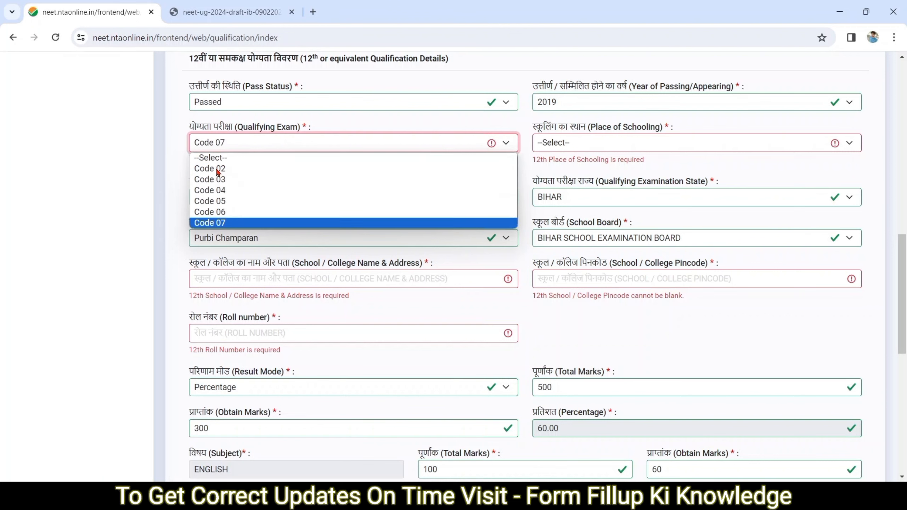
{"action": "key", "text": "Up"}
{"action": "key", "text": "Up"}
{"action": "key", "text": "Up"}
{"action": "key", "text": "Up"}
{"action": "key", "text": "Up"}
{"action": "key", "text": "Up"}
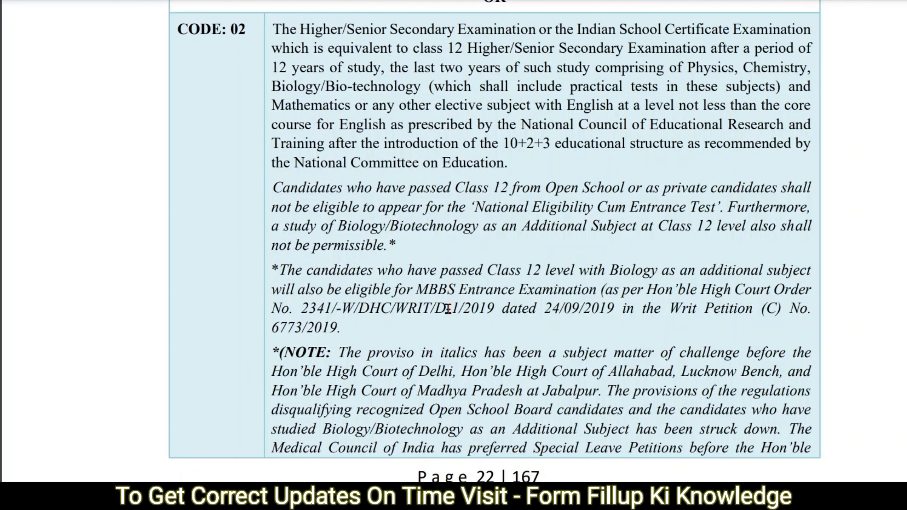
Scroll the bulletin PDF to section 5.4 showing qualifying exam CODE: 01 and CODE: 02
{"action": "scroll", "coordinate": [449, 308], "scroll_direction": "up", "scroll_amount": 10}
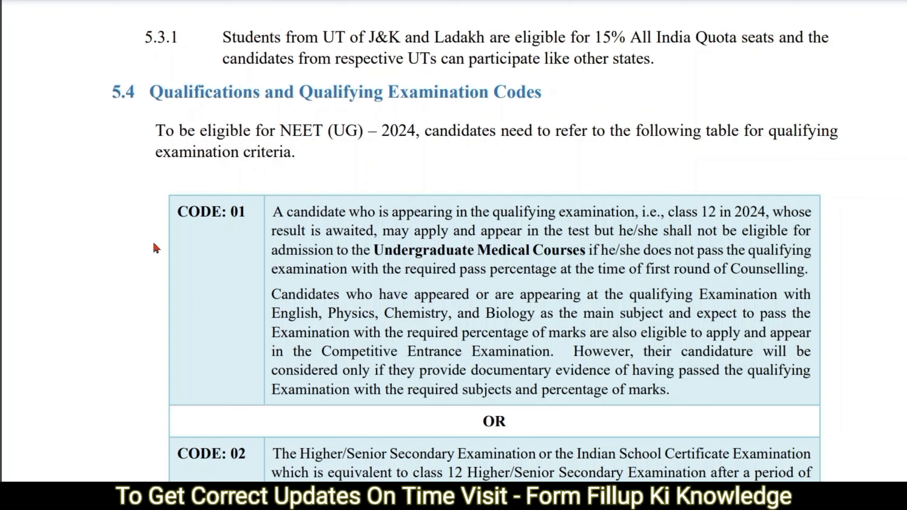
{"action": "scroll", "coordinate": [156, 249], "scroll_direction": "down", "scroll_amount": 3}
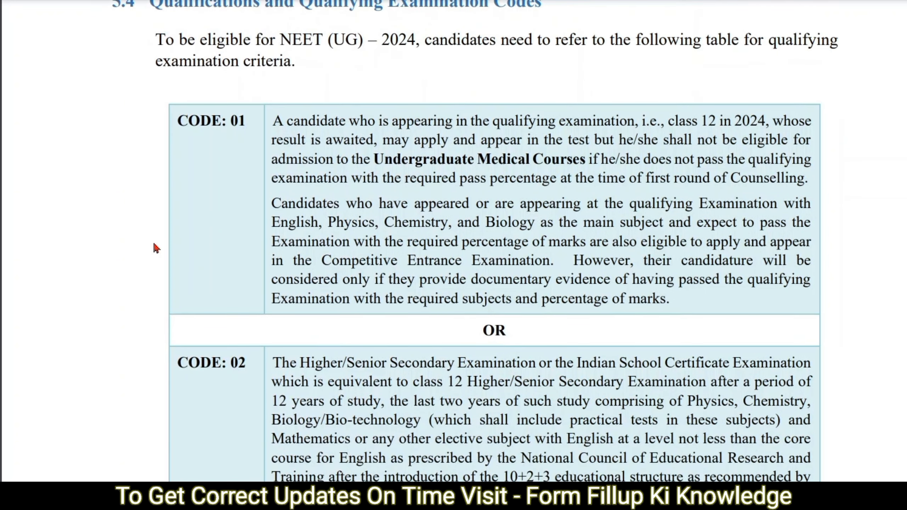
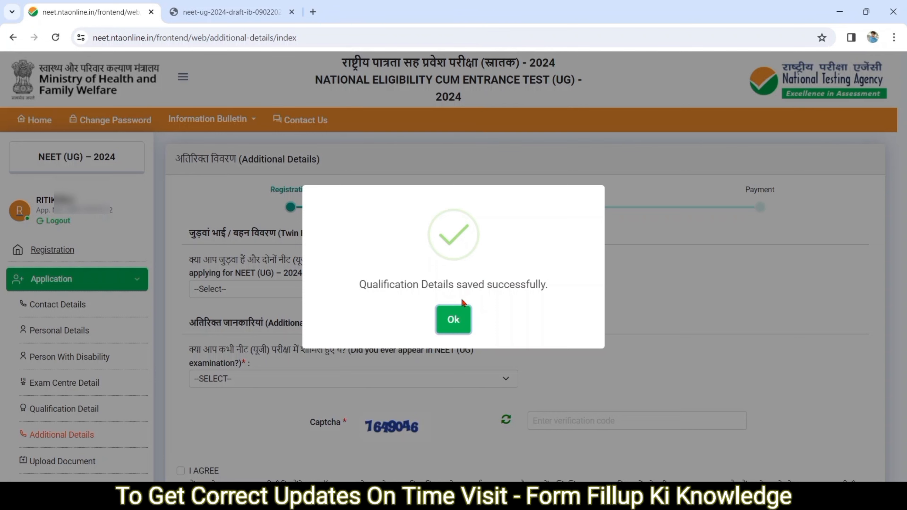
Answer No to the twin question and NO to having appeared in NEET before
{"action": "left_click", "coordinate": [453, 319]}
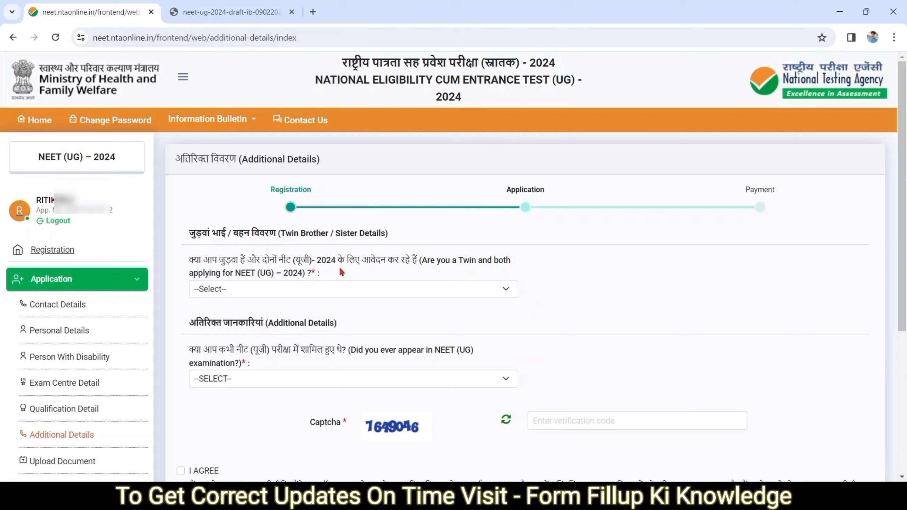
{"action": "left_click", "coordinate": [299, 290]}
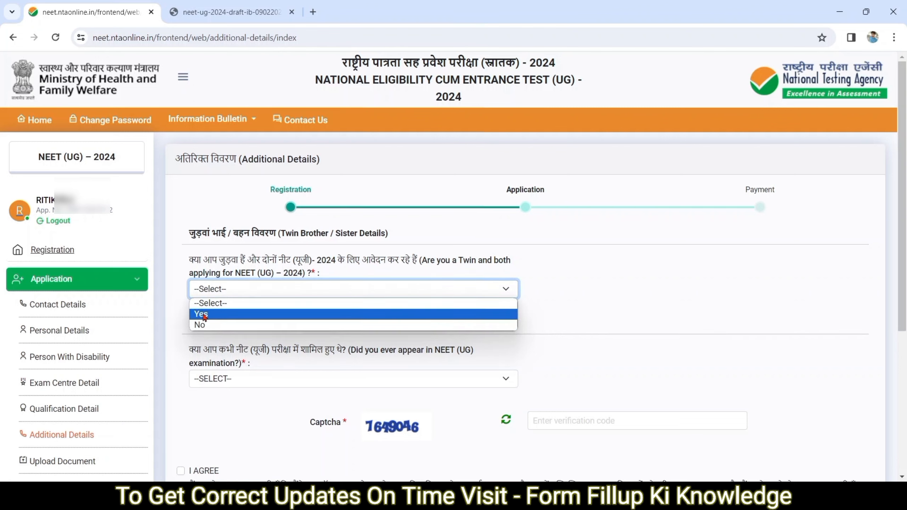
{"action": "left_click", "coordinate": [199, 325]}
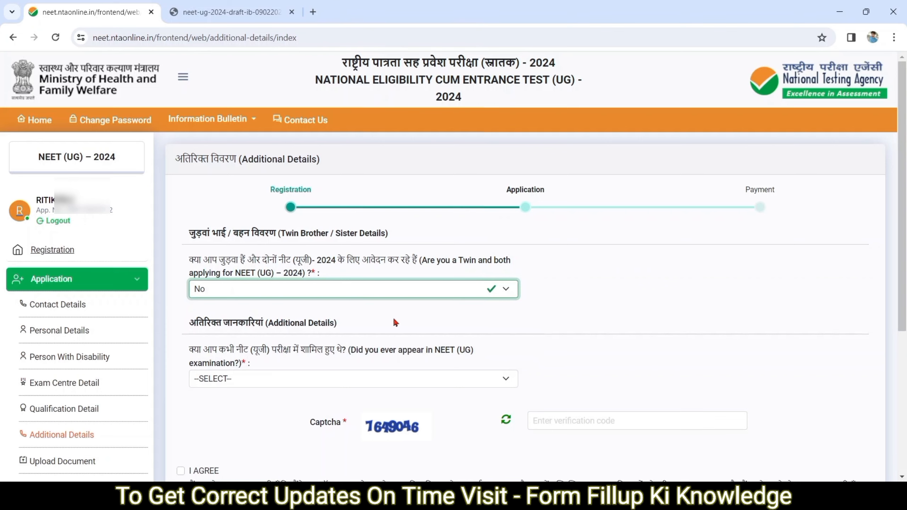
{"action": "scroll", "coordinate": [397, 323], "scroll_direction": "down", "scroll_amount": 5}
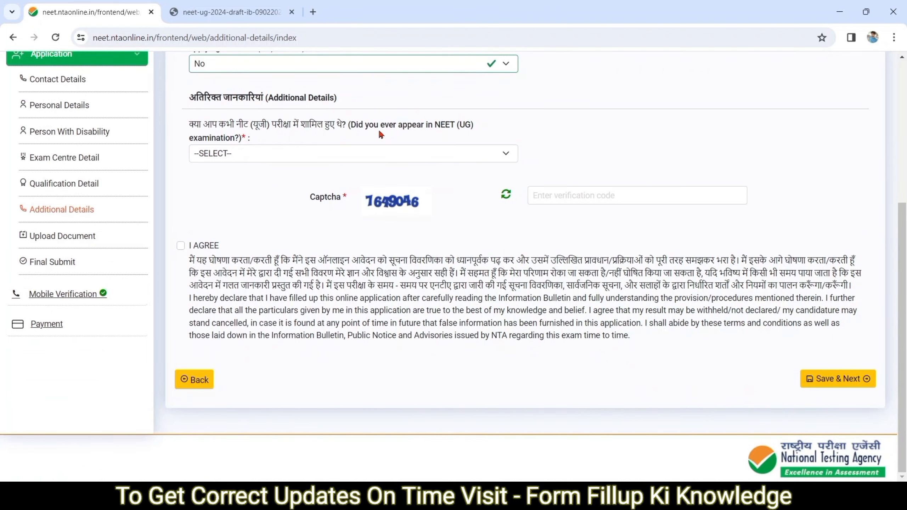
{"action": "left_click", "coordinate": [241, 155]}
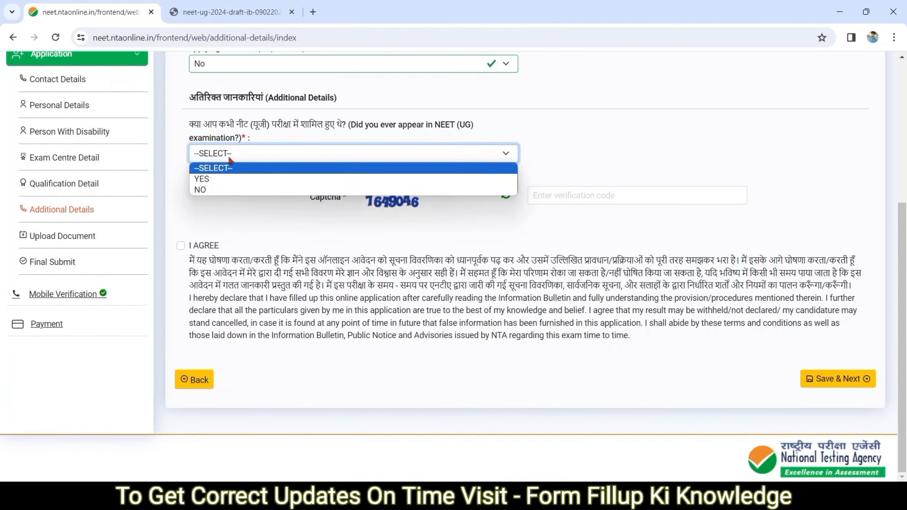
{"action": "left_click", "coordinate": [210, 179]}
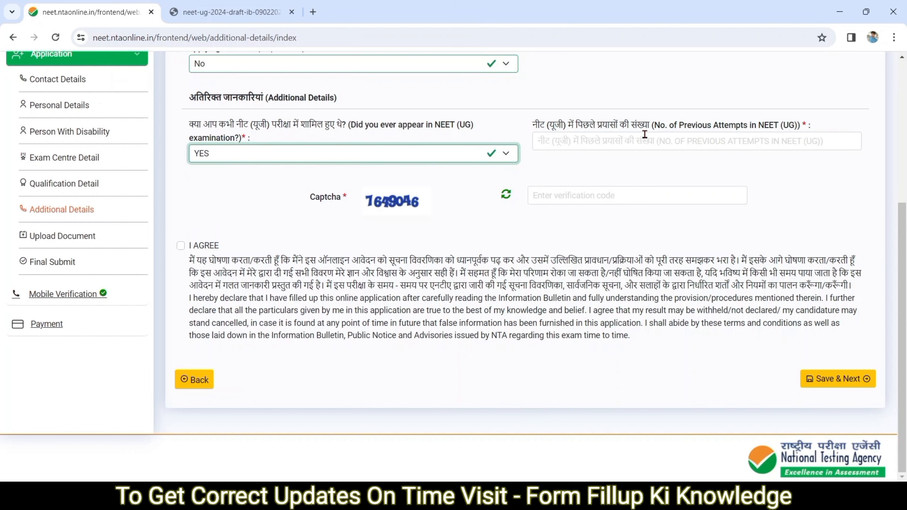
{"action": "left_click", "coordinate": [637, 144]}
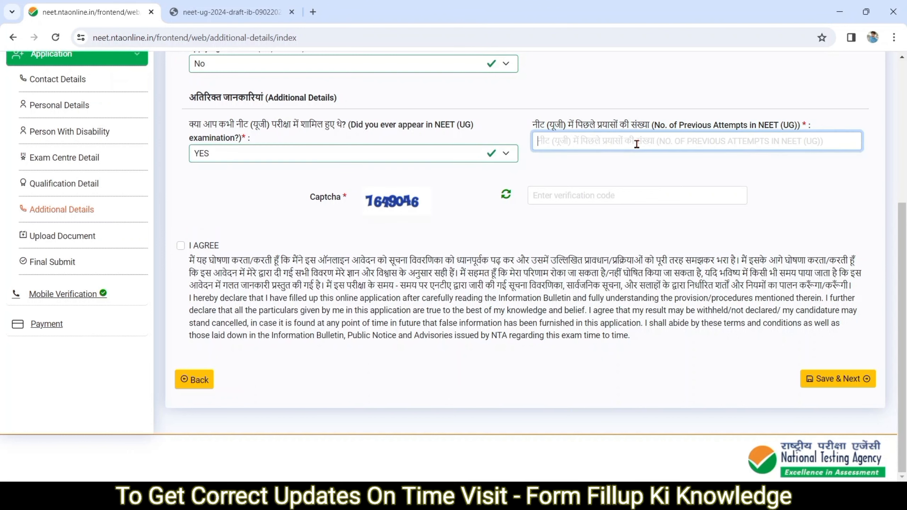
{"action": "left_click", "coordinate": [359, 153]}
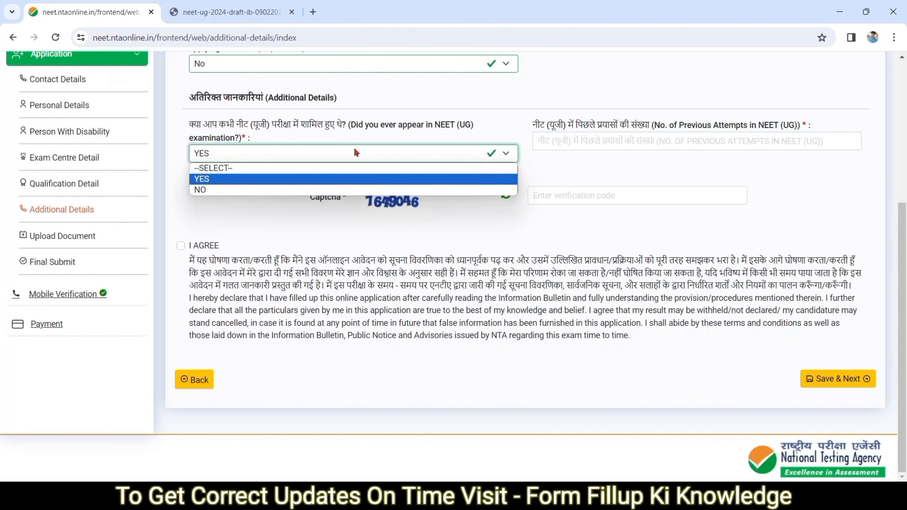
{"action": "left_click", "coordinate": [233, 190]}
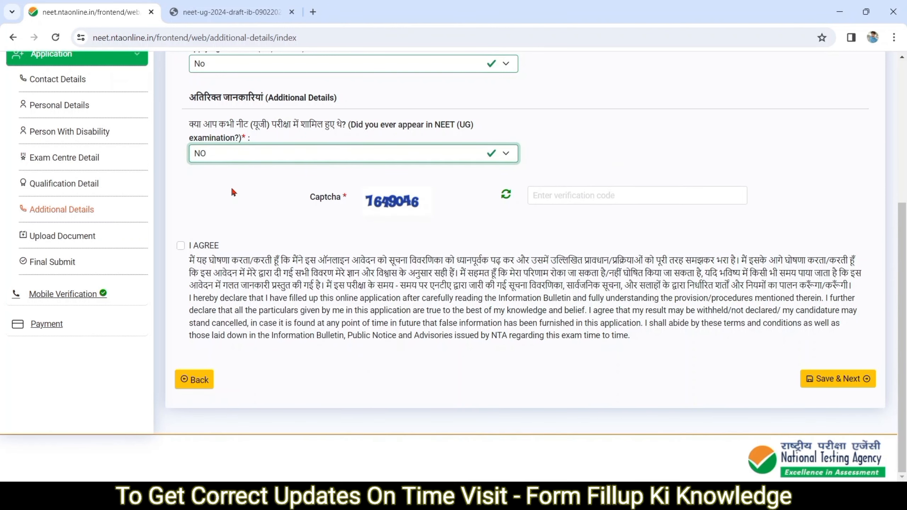
Enter the captcha code, agree to the declaration, and save the additional details
{"action": "left_click", "coordinate": [592, 188]}
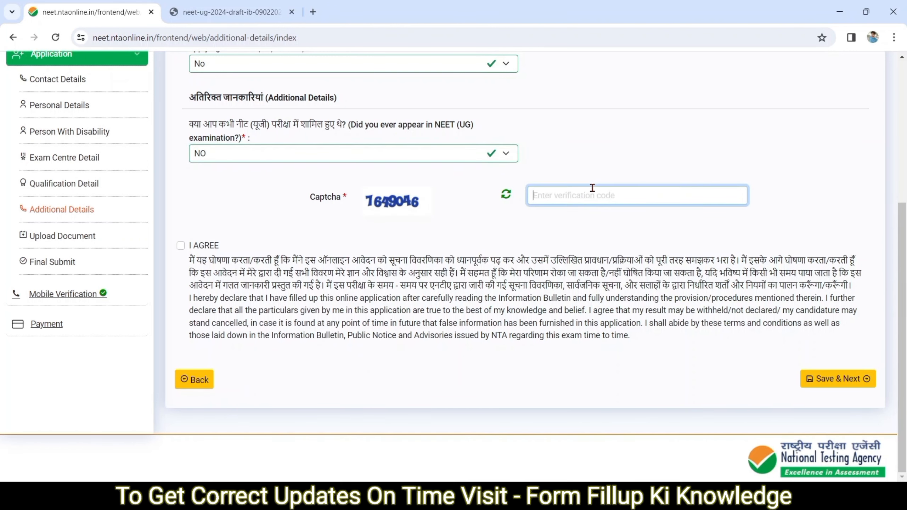
{"action": "type", "text": "7649046"}
{"action": "left_click", "coordinate": [181, 246]}
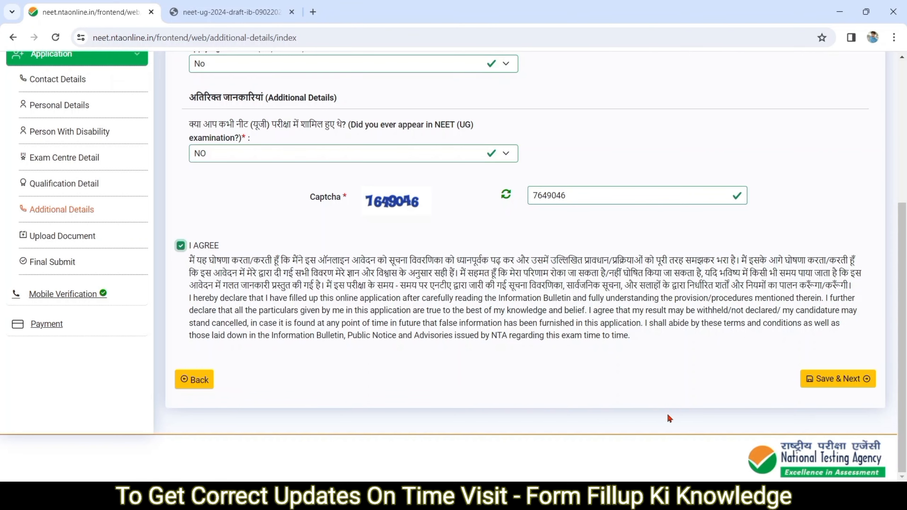
{"action": "left_click", "coordinate": [814, 379]}
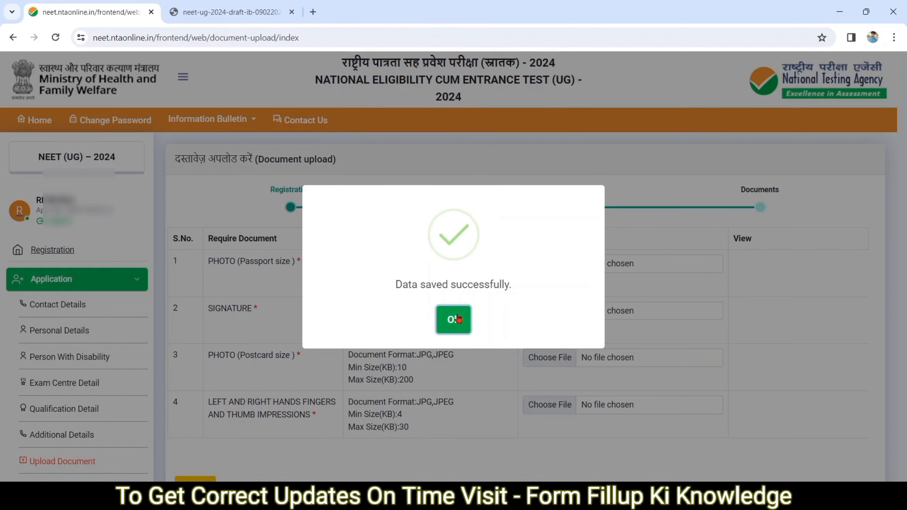
Upload the passport photo, signature, postcard photo and thumb impression images, then save
{"action": "left_click", "coordinate": [459, 318]}
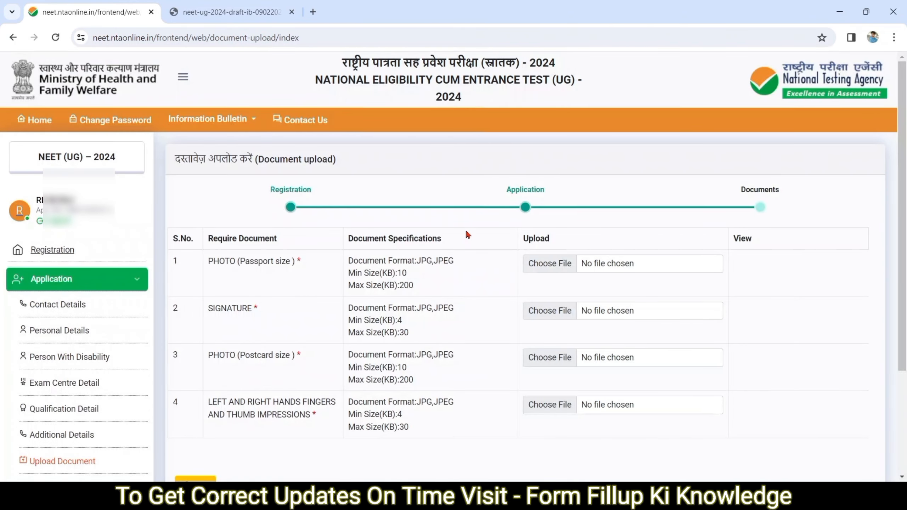
{"action": "scroll", "coordinate": [468, 235], "scroll_direction": "down", "scroll_amount": 3}
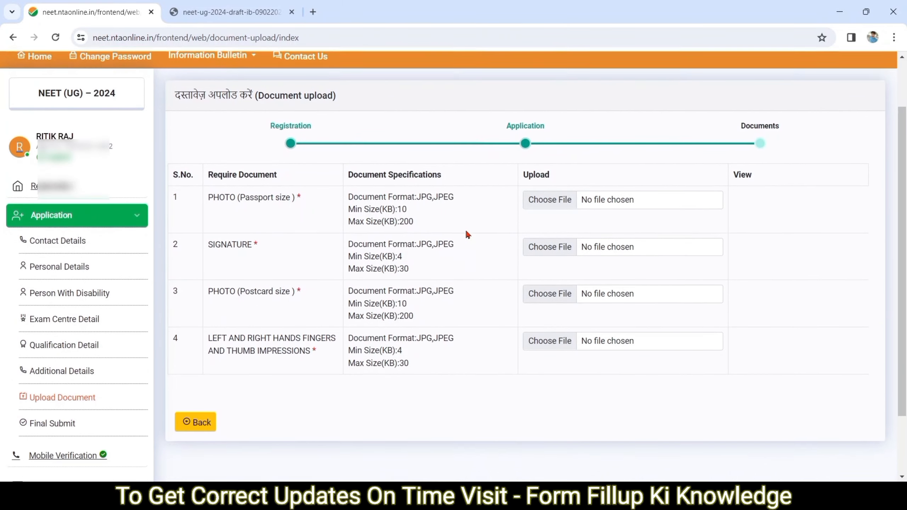
{"action": "scroll", "coordinate": [467, 235], "scroll_direction": "down", "scroll_amount": 1}
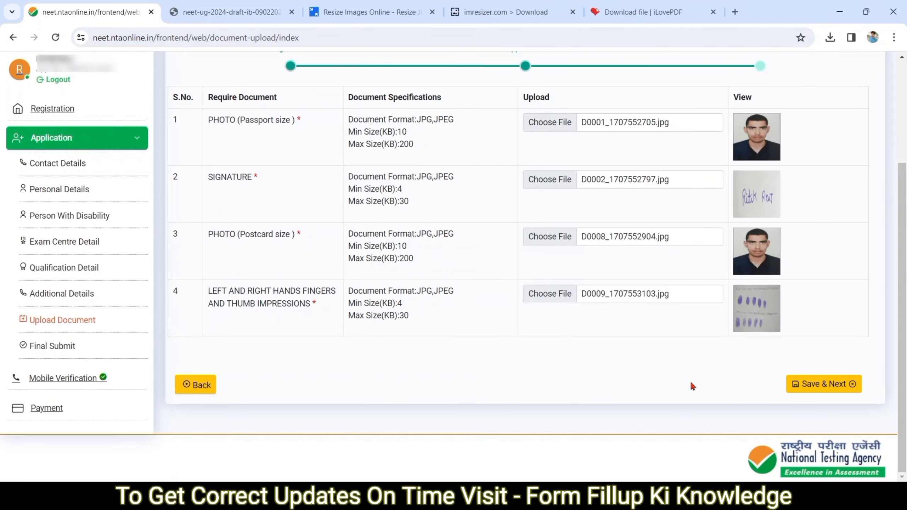
{"action": "left_click", "coordinate": [805, 386]}
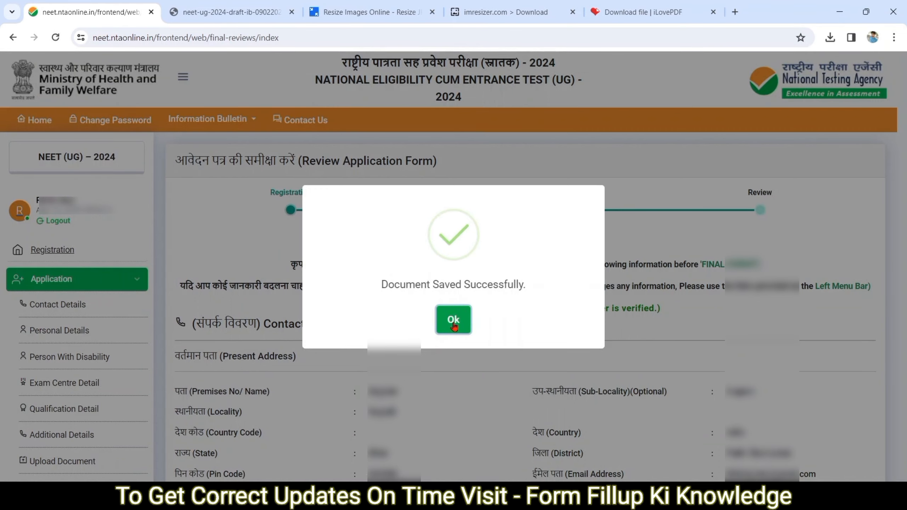
Scroll the application review down to the Document upload table and bring up the Final Submit checklist
{"action": "left_click", "coordinate": [461, 314]}
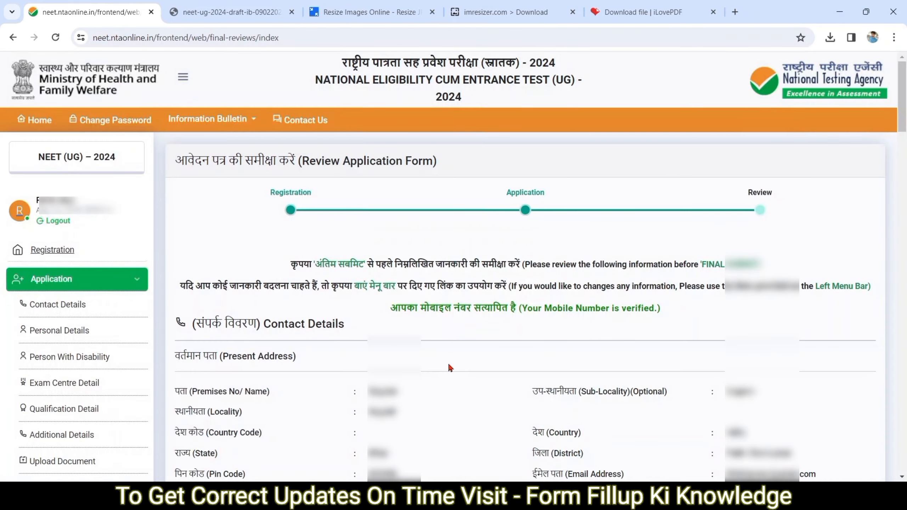
{"action": "scroll", "coordinate": [450, 368], "scroll_direction": "down", "scroll_amount": 3}
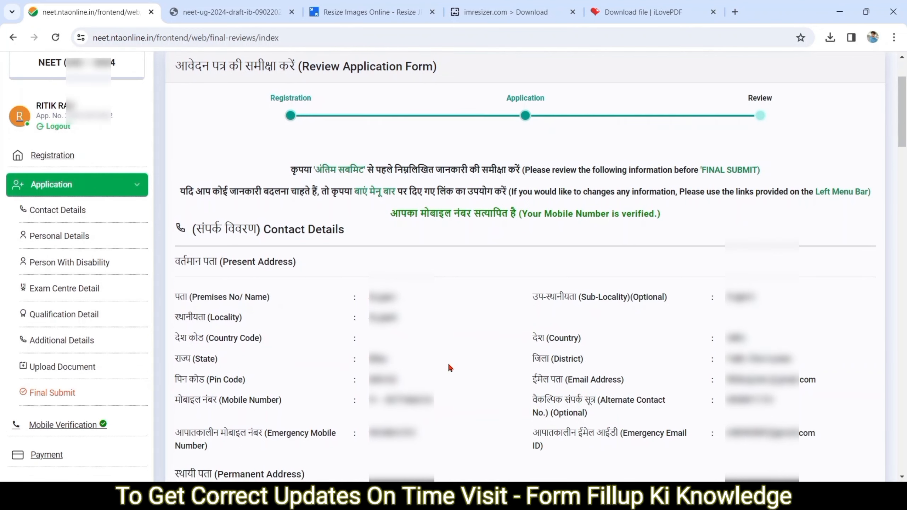
{"action": "scroll", "coordinate": [450, 369], "scroll_direction": "down", "scroll_amount": 13}
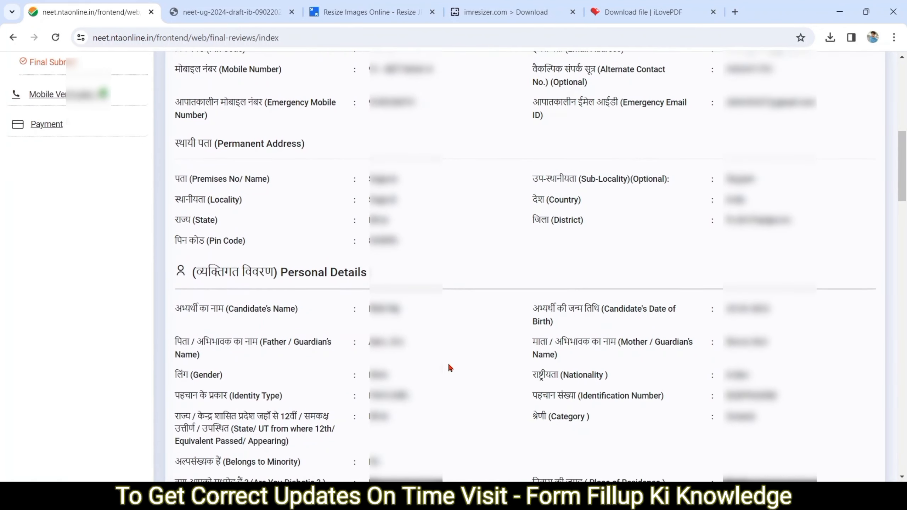
{"action": "scroll", "coordinate": [450, 369], "scroll_direction": "down", "scroll_amount": 20}
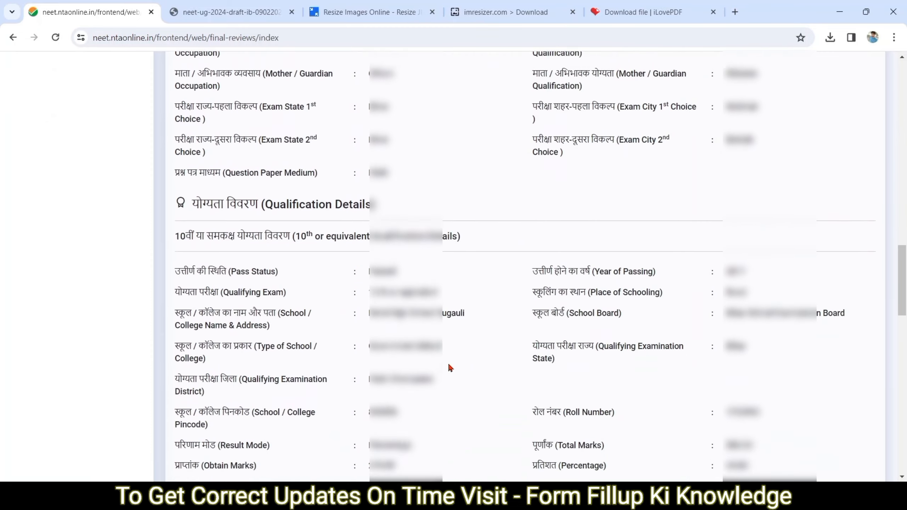
{"action": "scroll", "coordinate": [450, 368], "scroll_direction": "down", "scroll_amount": 12}
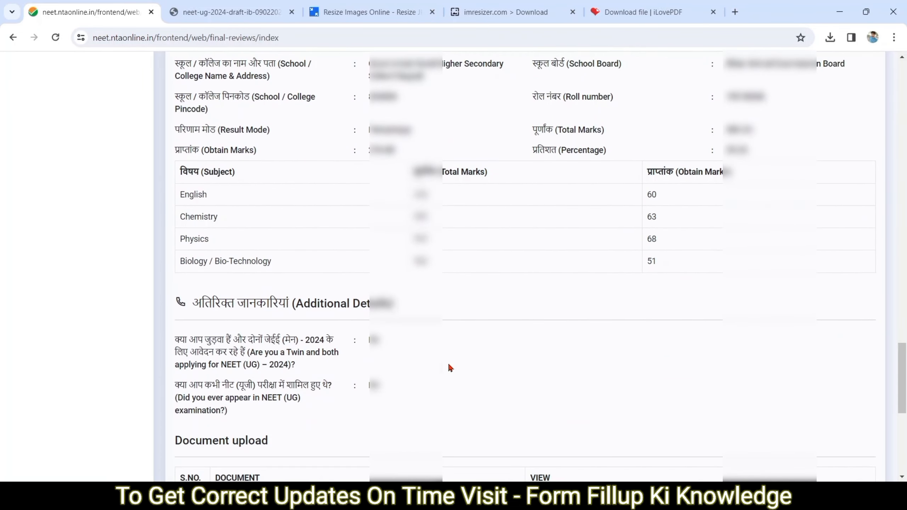
{"action": "scroll", "coordinate": [450, 368], "scroll_direction": "down", "scroll_amount": 10}
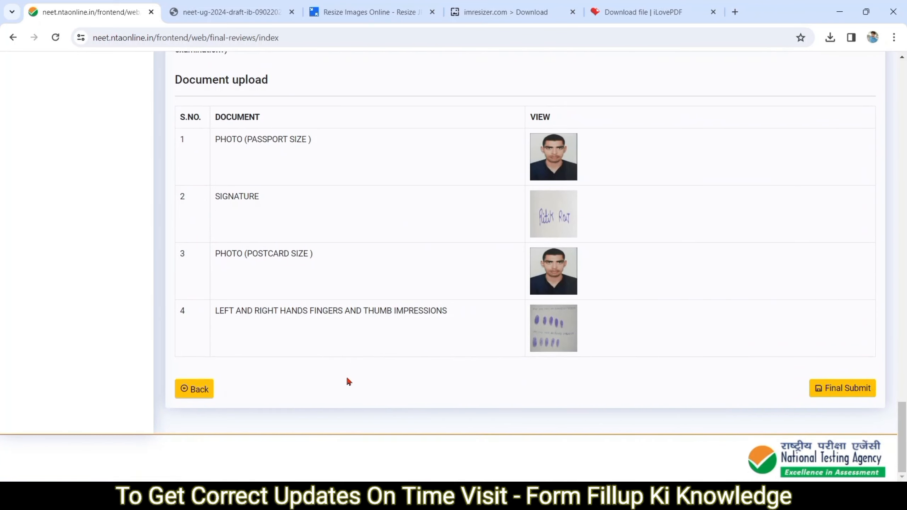
{"action": "left_click", "coordinate": [828, 392]}
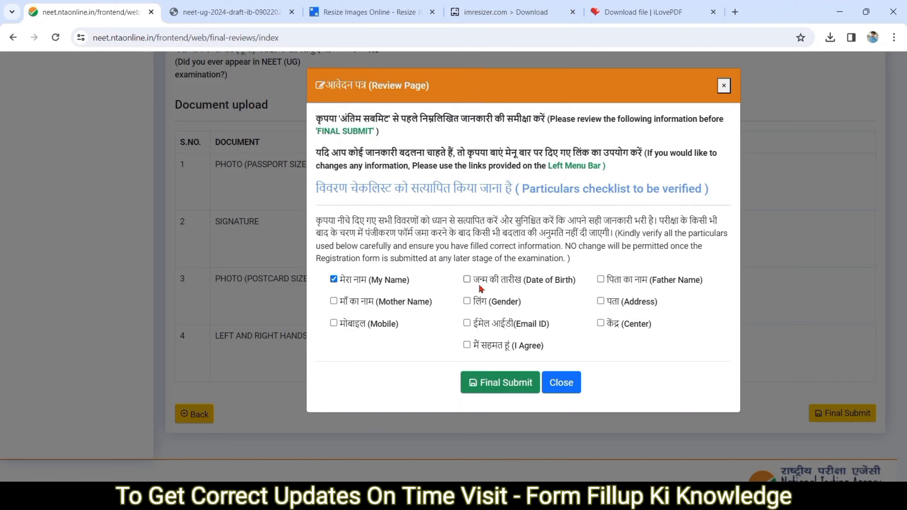
Mark Date of Birth, Mother Name, Gender, Father Name and Email ID as verified, then final-submit
{"action": "left_click", "coordinate": [467, 279]}
{"action": "left_click", "coordinate": [337, 303]}
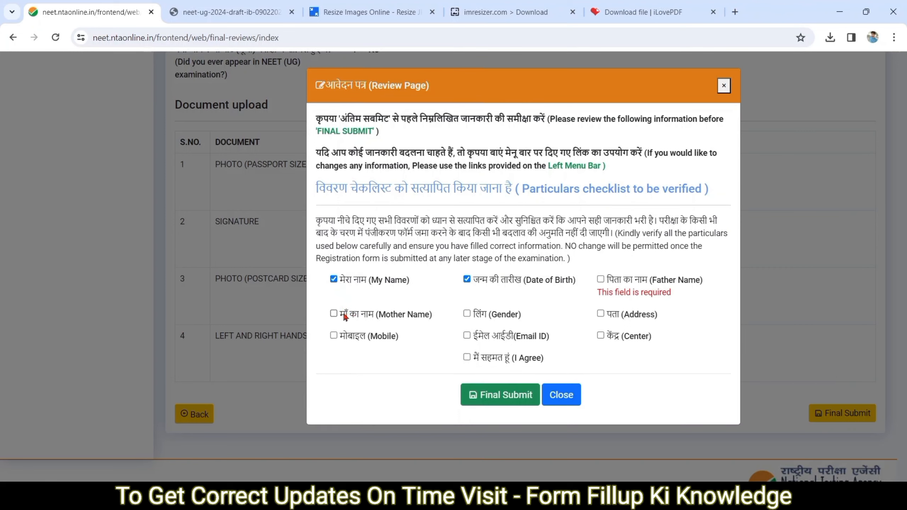
{"action": "left_click", "coordinate": [346, 316]}
{"action": "left_click", "coordinate": [474, 315]}
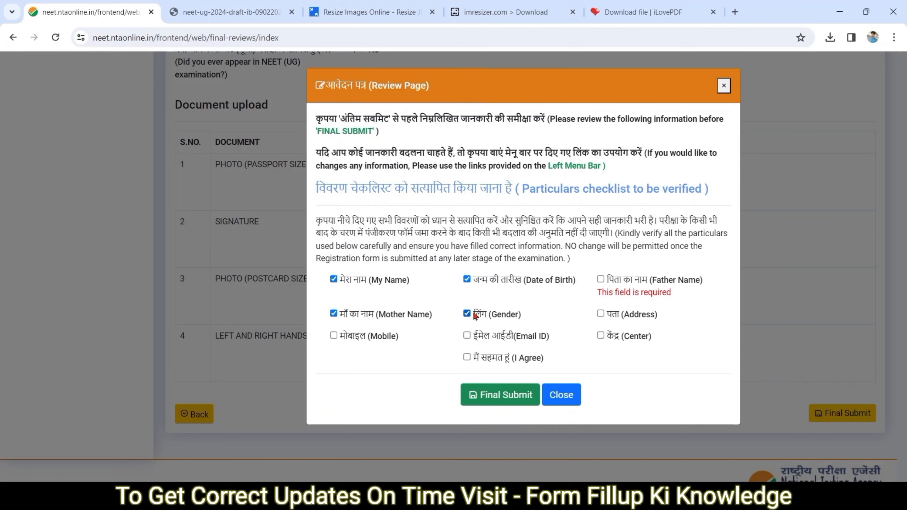
{"action": "left_click", "coordinate": [600, 279]}
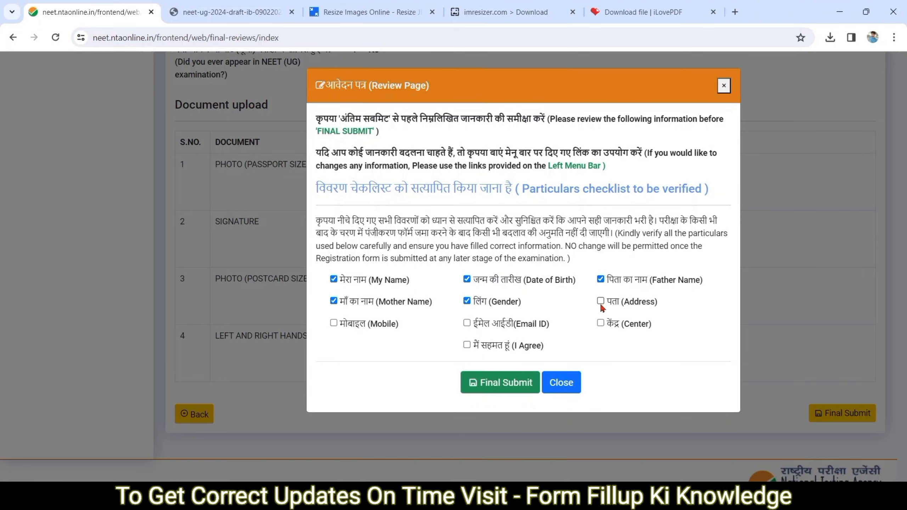
{"action": "left_click", "coordinate": [467, 323]}
{"action": "left_click", "coordinate": [479, 388]}
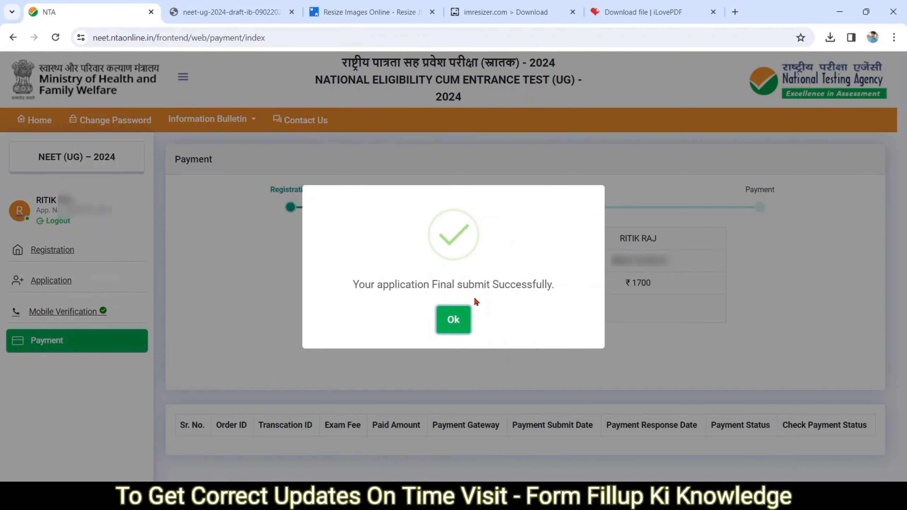
Choose Pay now and select SBI Epay to pay the ₹1700 application fee
{"action": "left_click", "coordinate": [452, 317]}
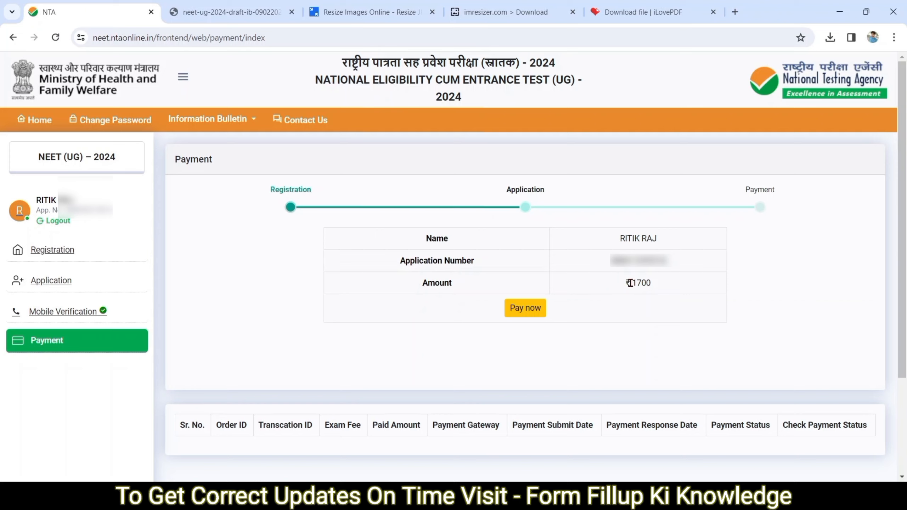
{"action": "left_click", "coordinate": [533, 310]}
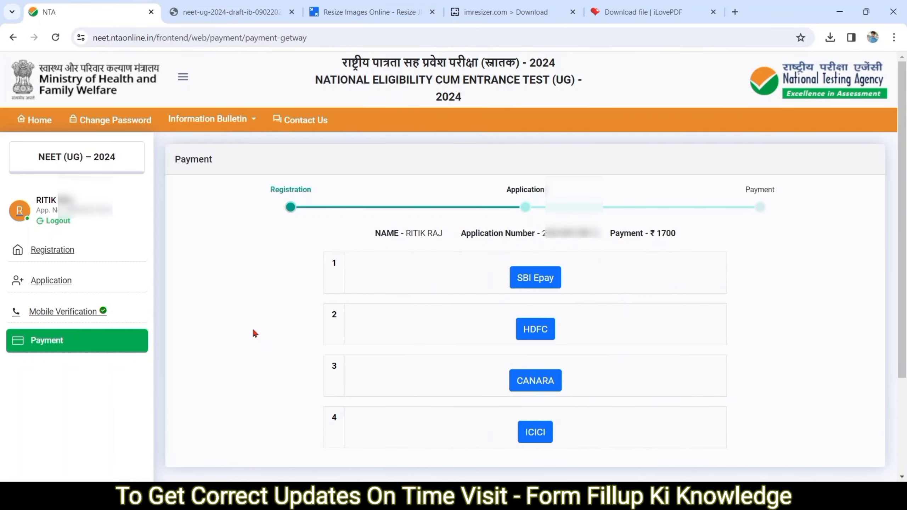
{"action": "scroll", "coordinate": [255, 333], "scroll_direction": "down", "scroll_amount": 3}
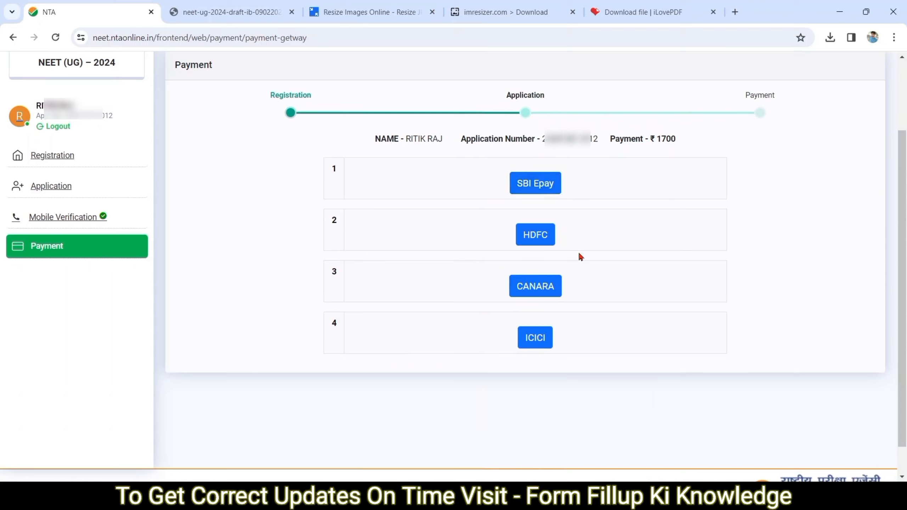
{"action": "left_click", "coordinate": [542, 187]}
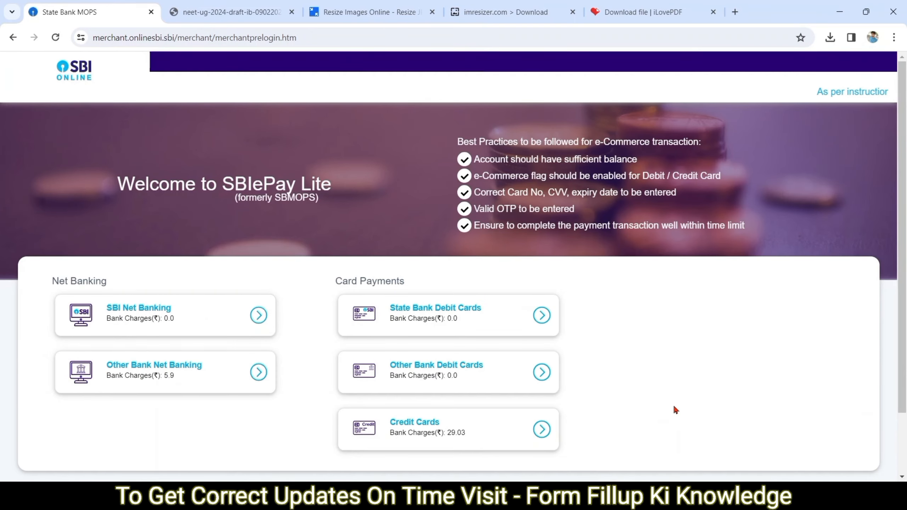
Choose State Bank Debit Cards and confirm the ₹1700 payment details
{"action": "scroll", "coordinate": [676, 410], "scroll_direction": "down", "scroll_amount": 2}
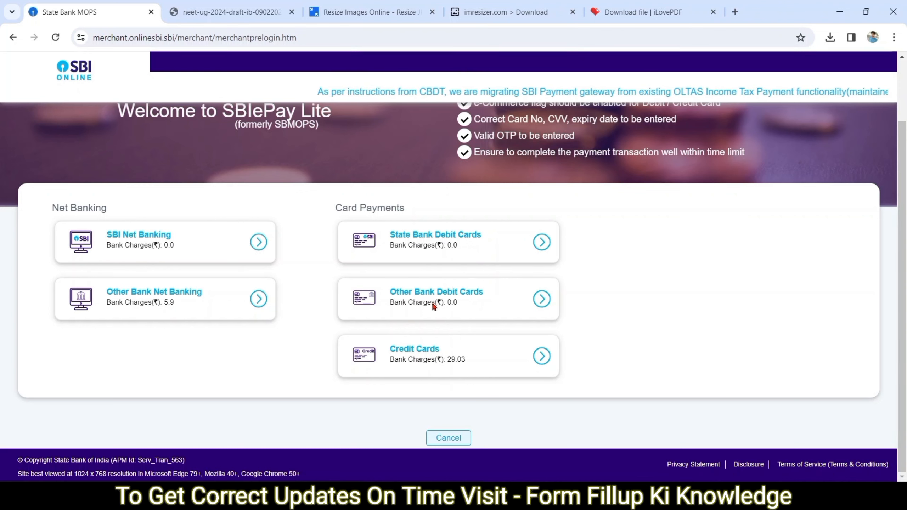
{"action": "left_click", "coordinate": [438, 252]}
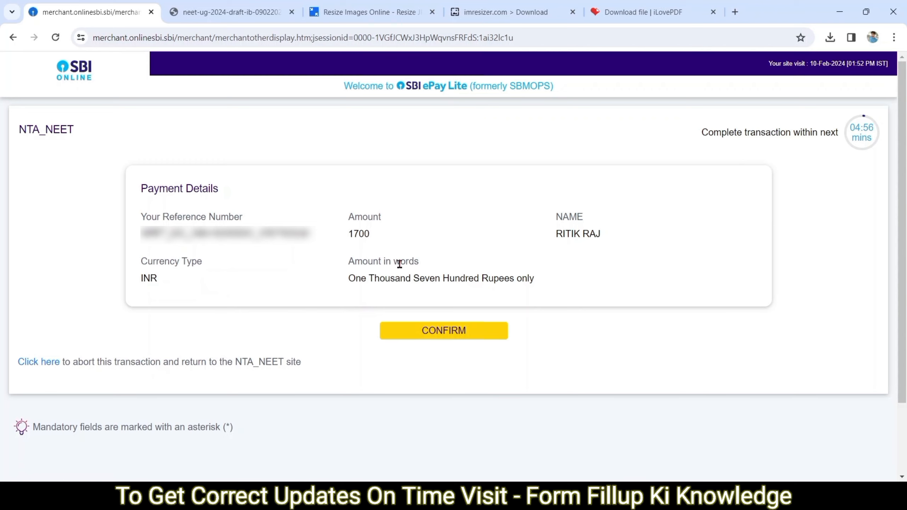
{"action": "left_click", "coordinate": [382, 331]}
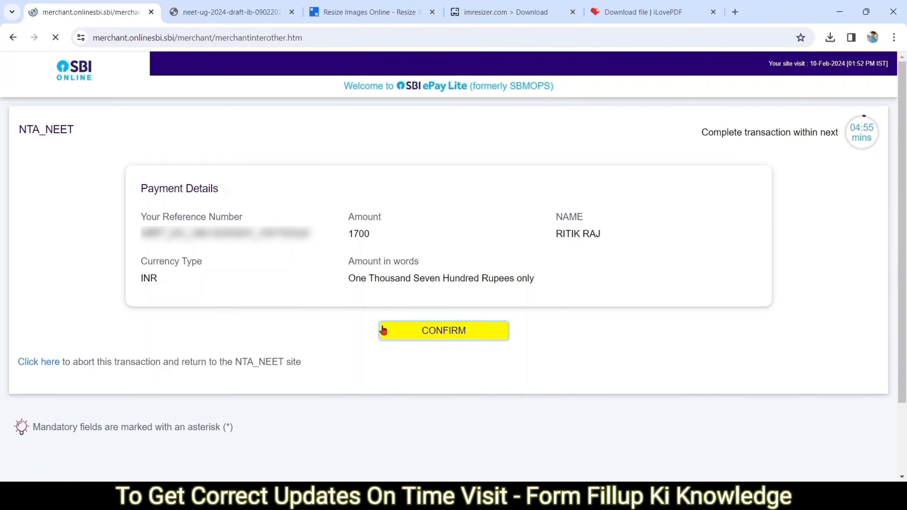
Go through the card number, expiry month and year, card holder name and captcha fields
{"action": "left_click", "coordinate": [382, 332]}
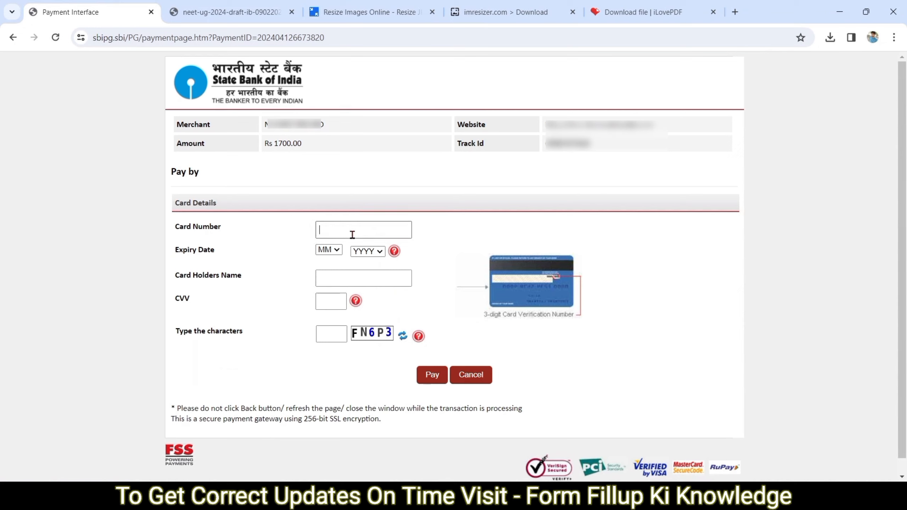
{"action": "left_click", "coordinate": [333, 249]}
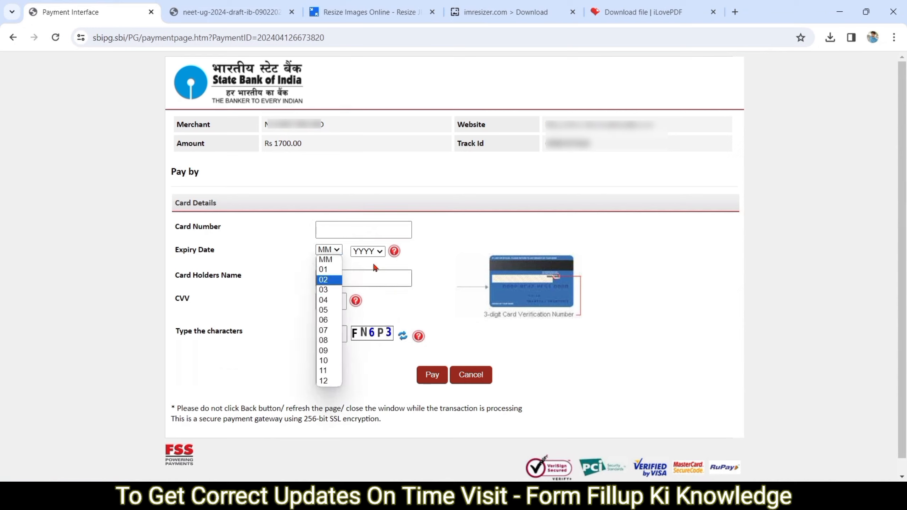
{"action": "left_click", "coordinate": [368, 252]}
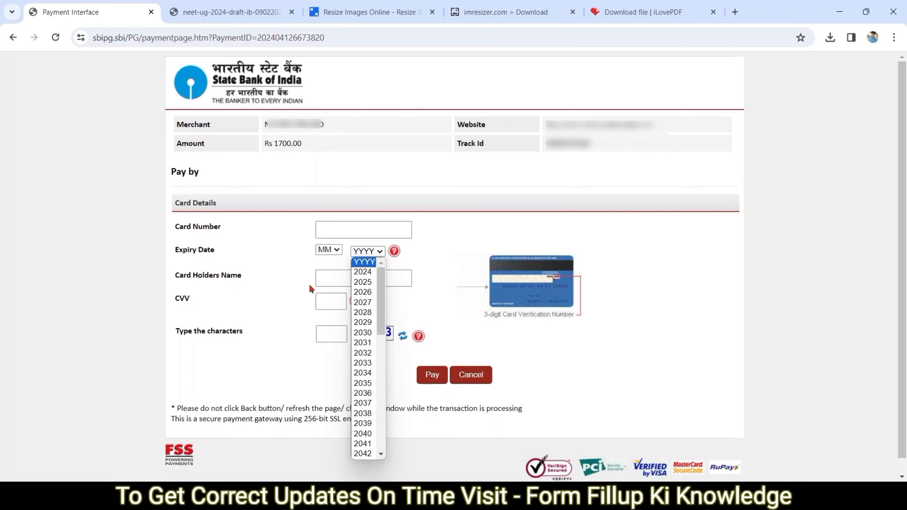
{"action": "left_click", "coordinate": [319, 281]}
{"action": "left_click", "coordinate": [320, 281]}
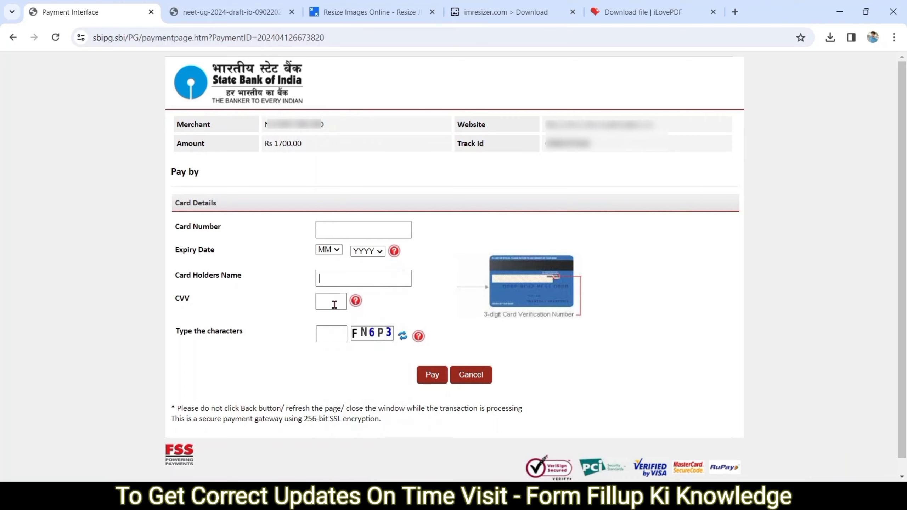
{"action": "left_click", "coordinate": [333, 336]}
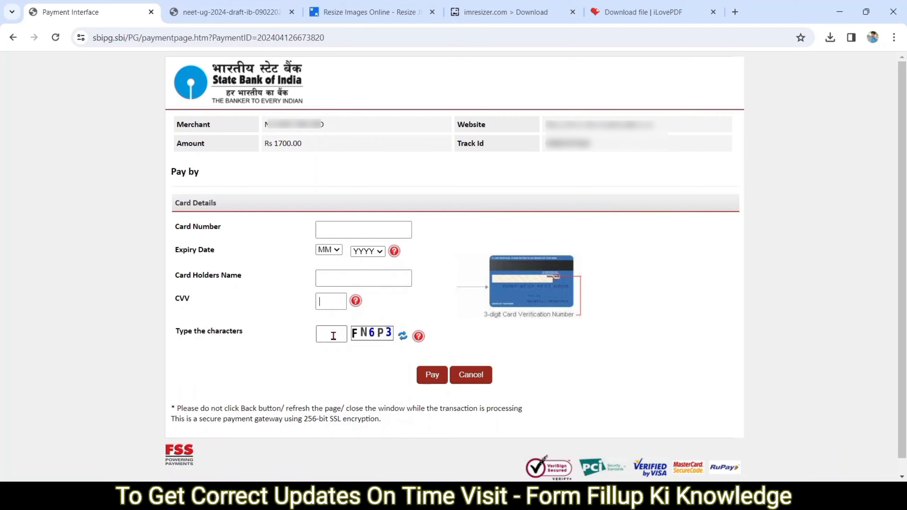